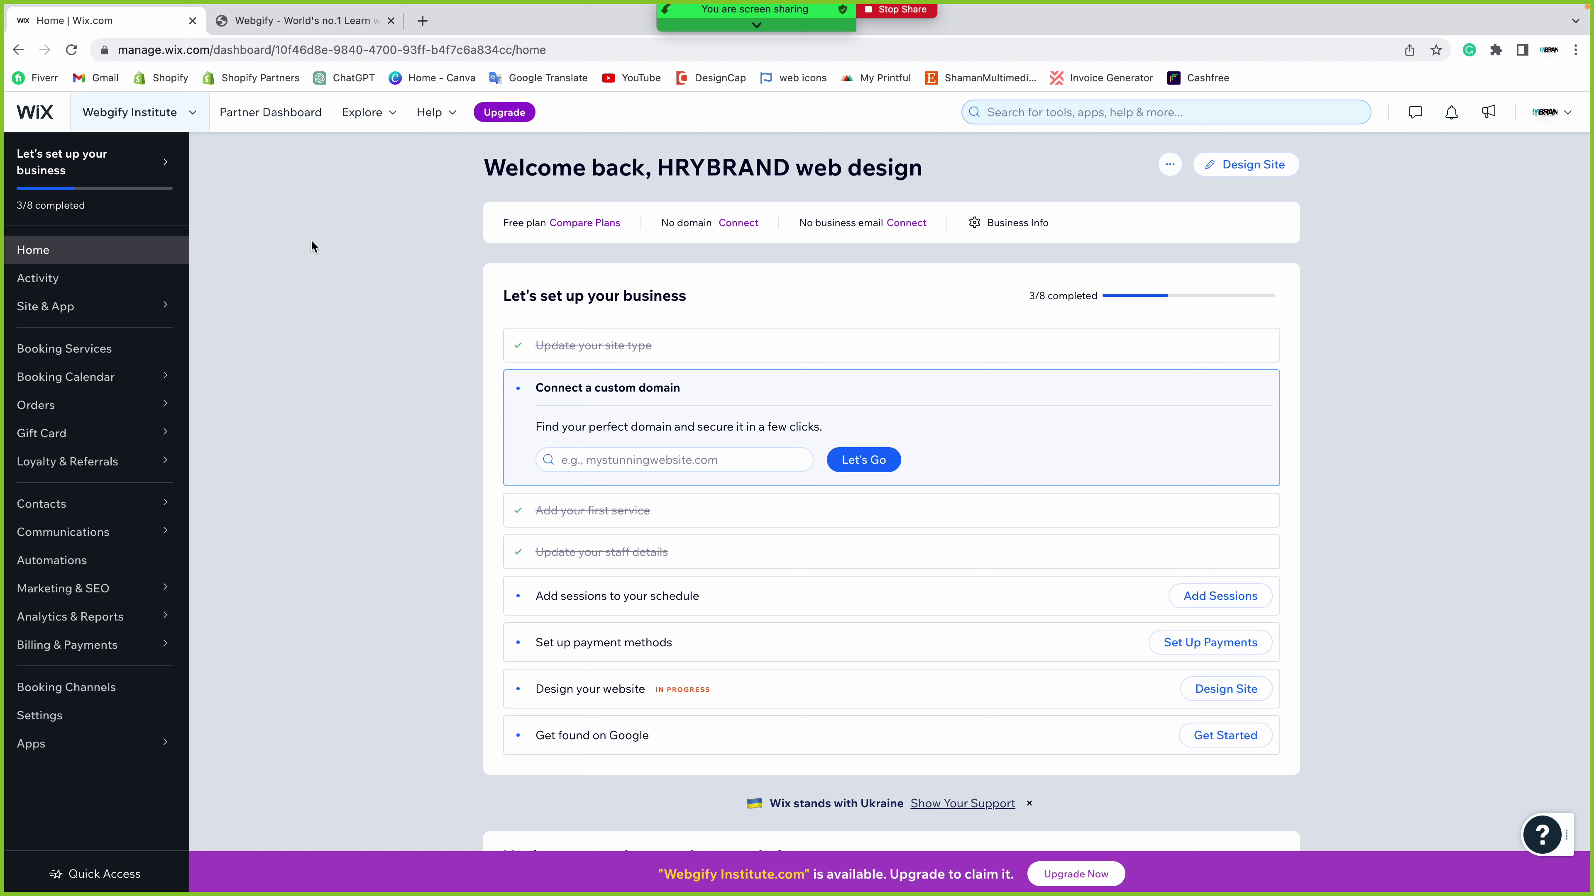
- Review the Free plan status on Home and browse the Website Plans pricing
{"action": "left_click", "coordinate": [115, 254]}
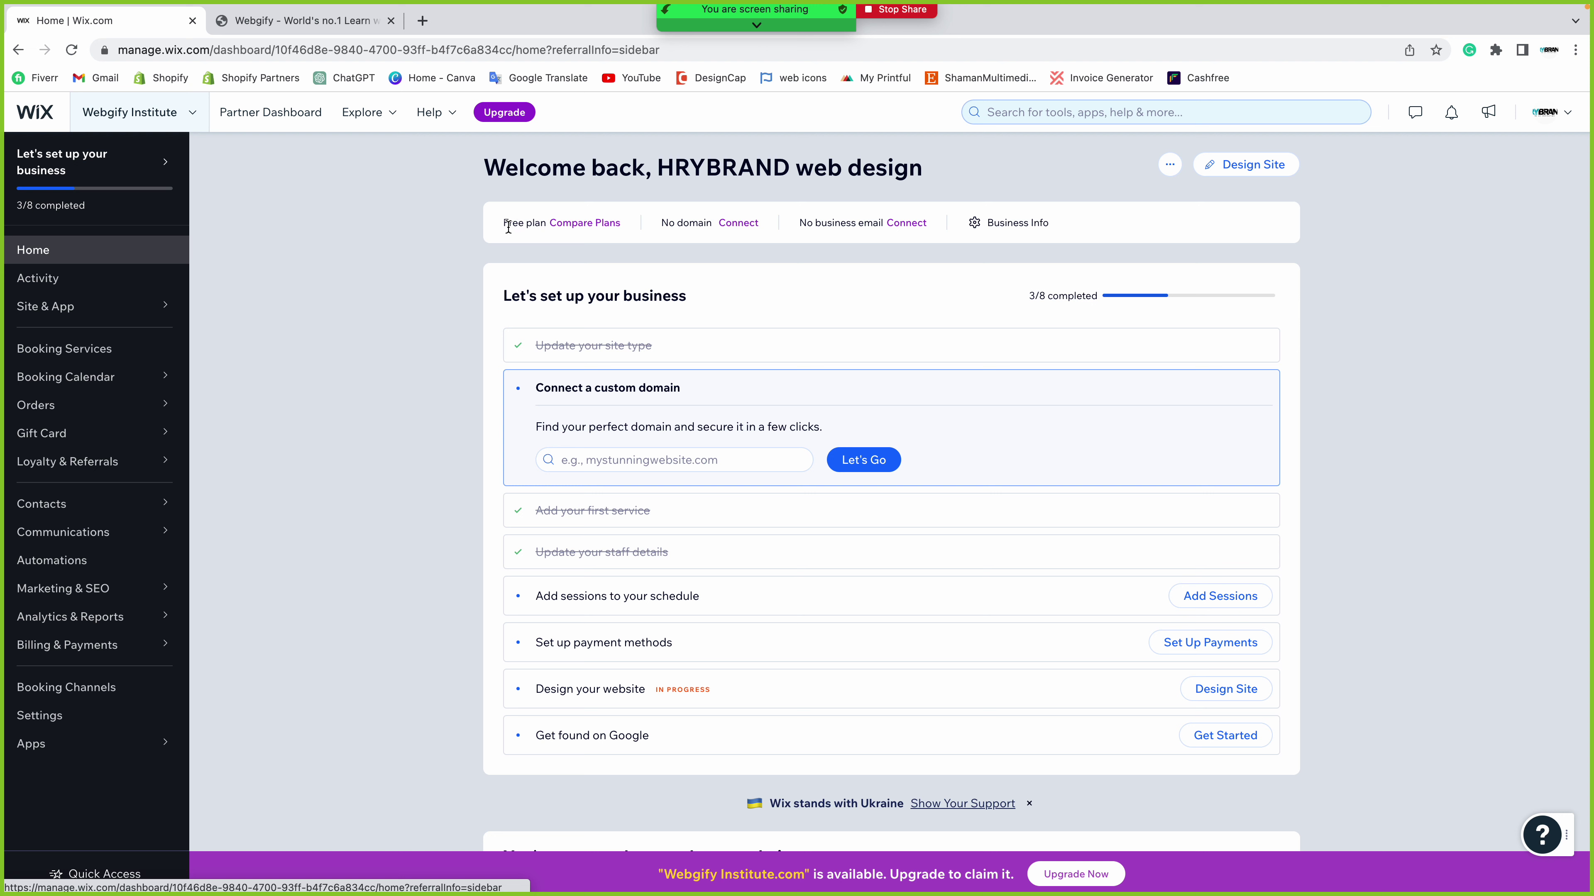
{"action": "left_click_drag", "start_coordinate": [503, 223], "coordinate": [544, 222]}
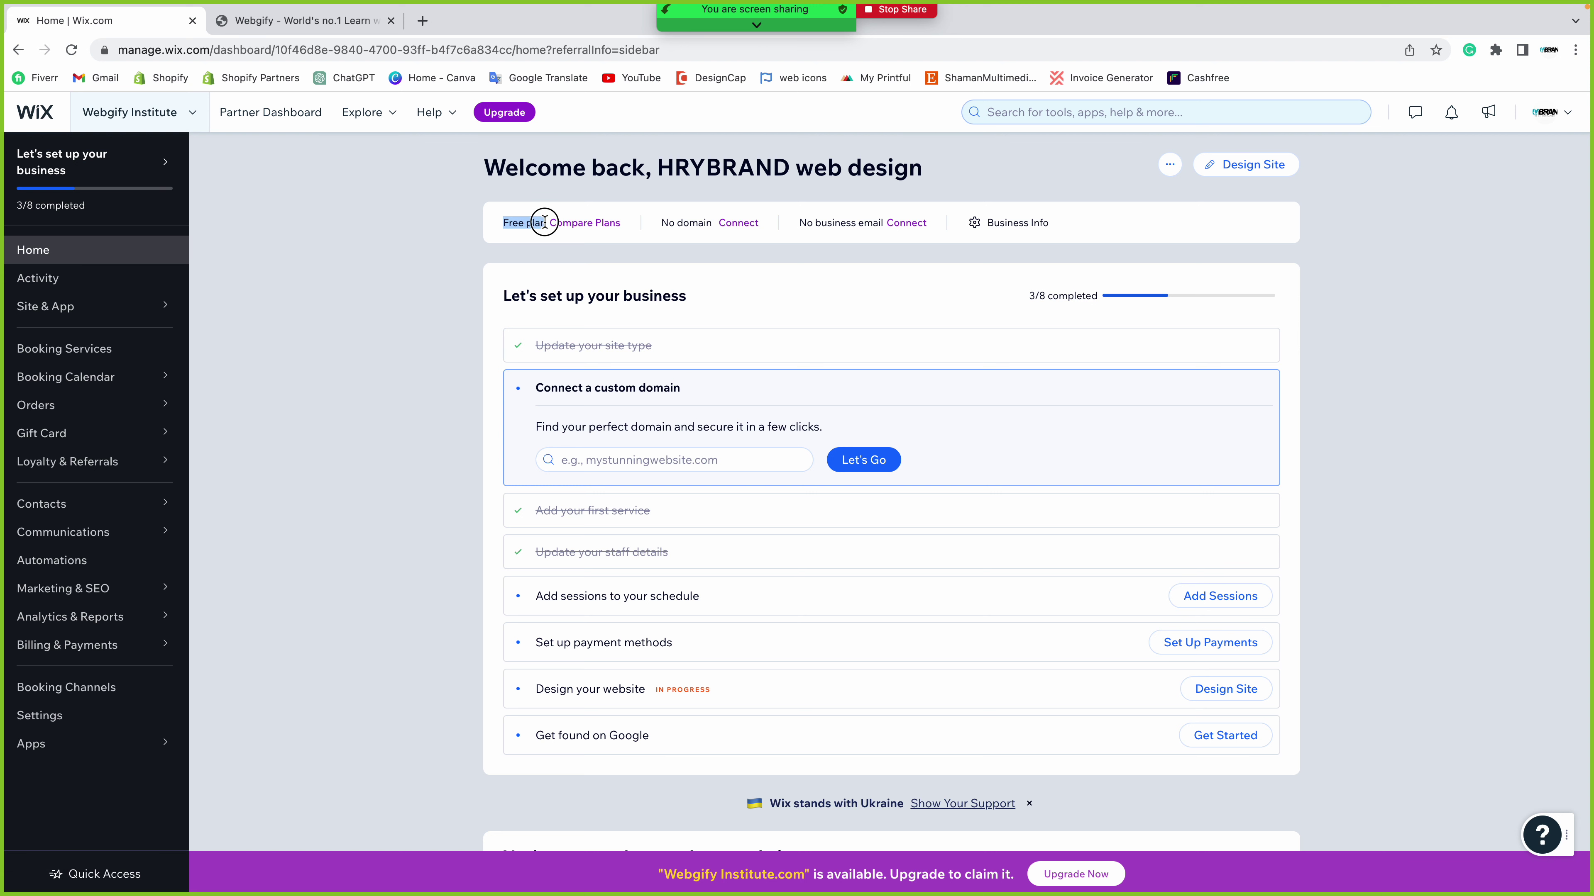
{"action": "left_click", "coordinate": [488, 257]}
{"action": "left_click", "coordinate": [586, 223]}
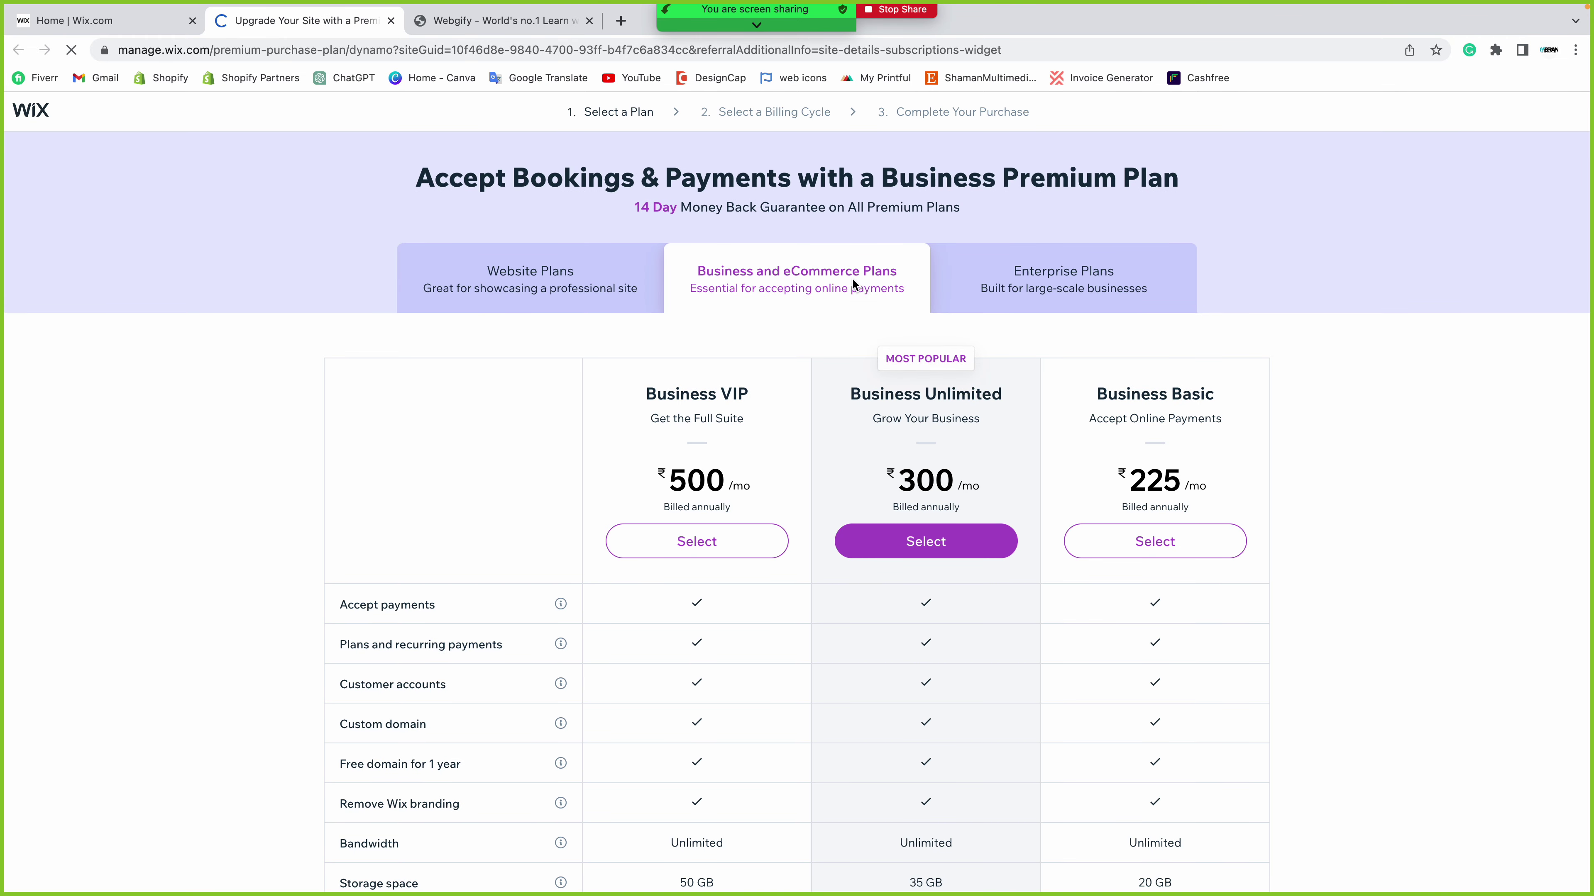
{"action": "left_click", "coordinate": [509, 285]}
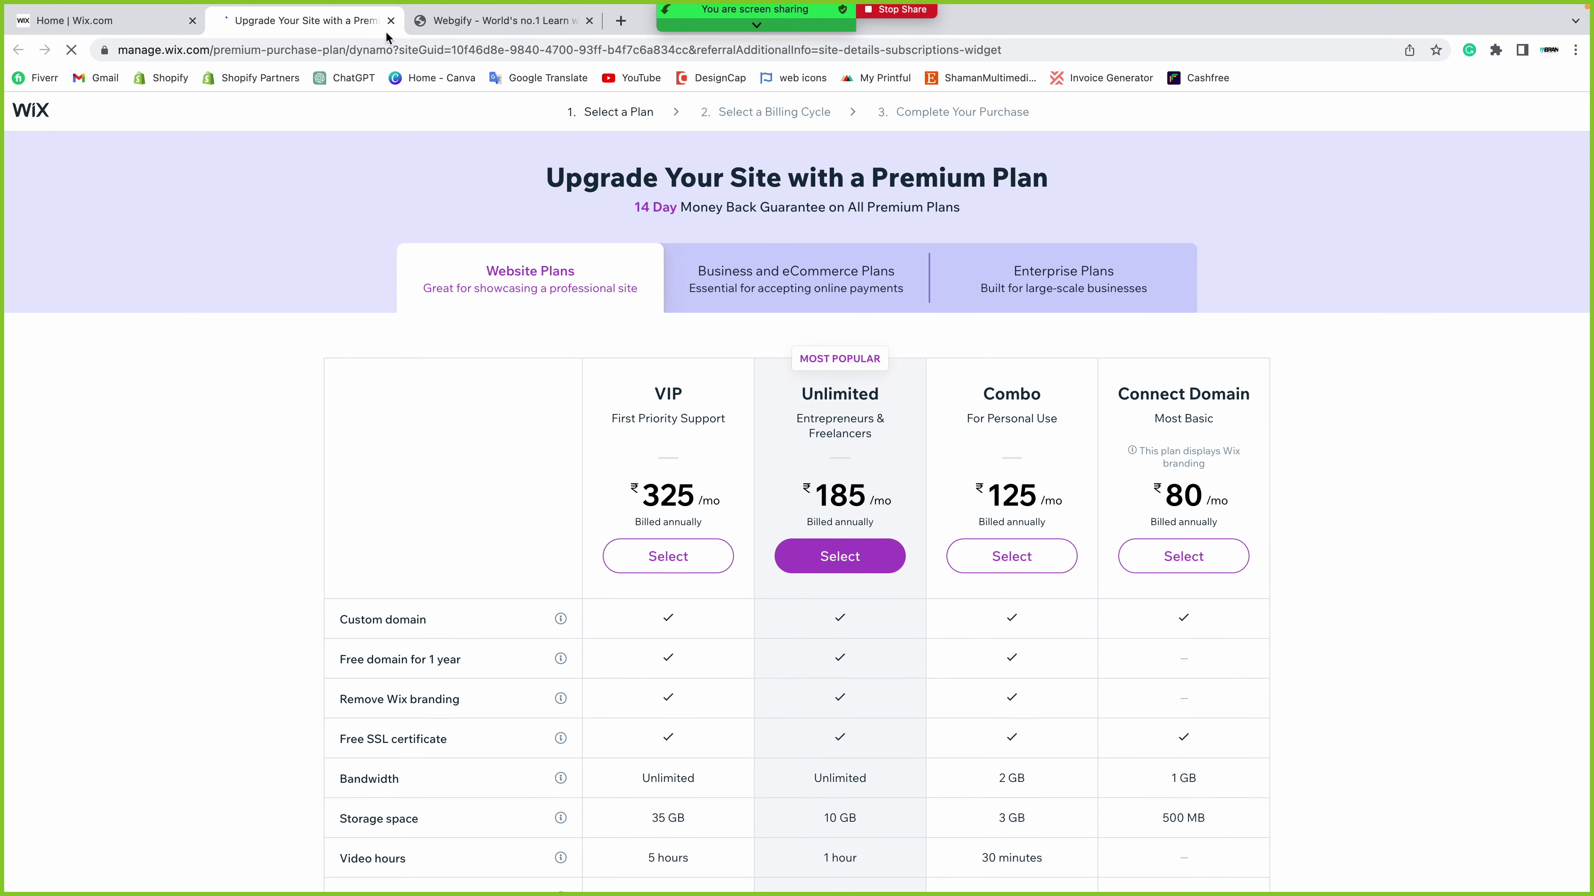
{"action": "left_click", "coordinate": [390, 20]}
{"action": "left_click", "coordinate": [840, 327]}
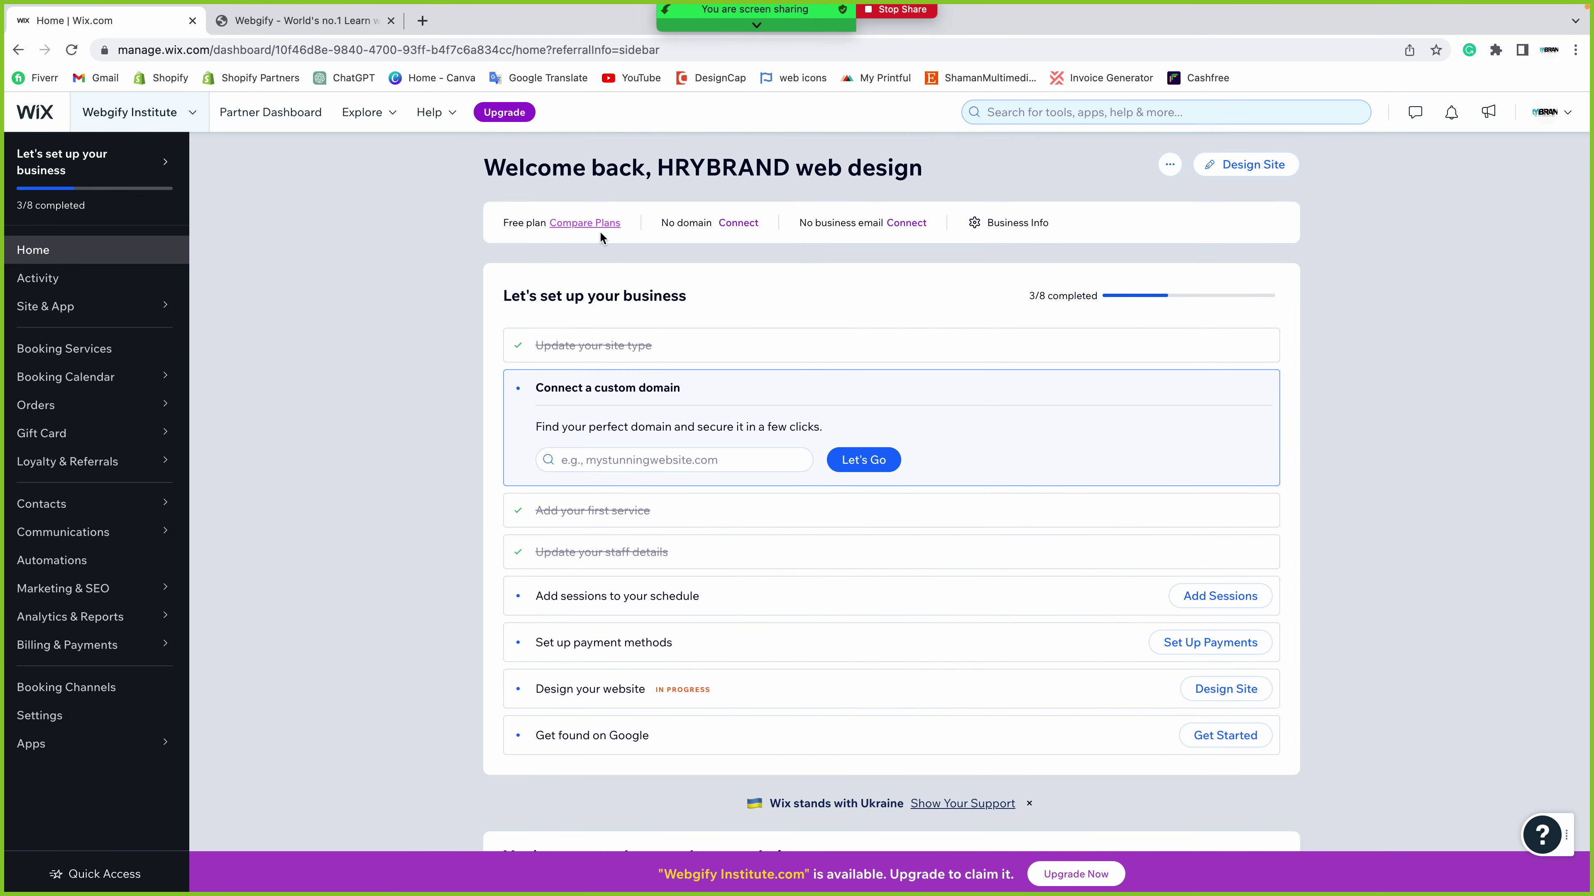
- Check the No domain status and begin connecting a custom domain
{"action": "left_click_drag", "start_coordinate": [662, 223], "coordinate": [715, 221]}
{"action": "left_click", "coordinate": [682, 272]}
{"action": "left_click", "coordinate": [748, 232]}
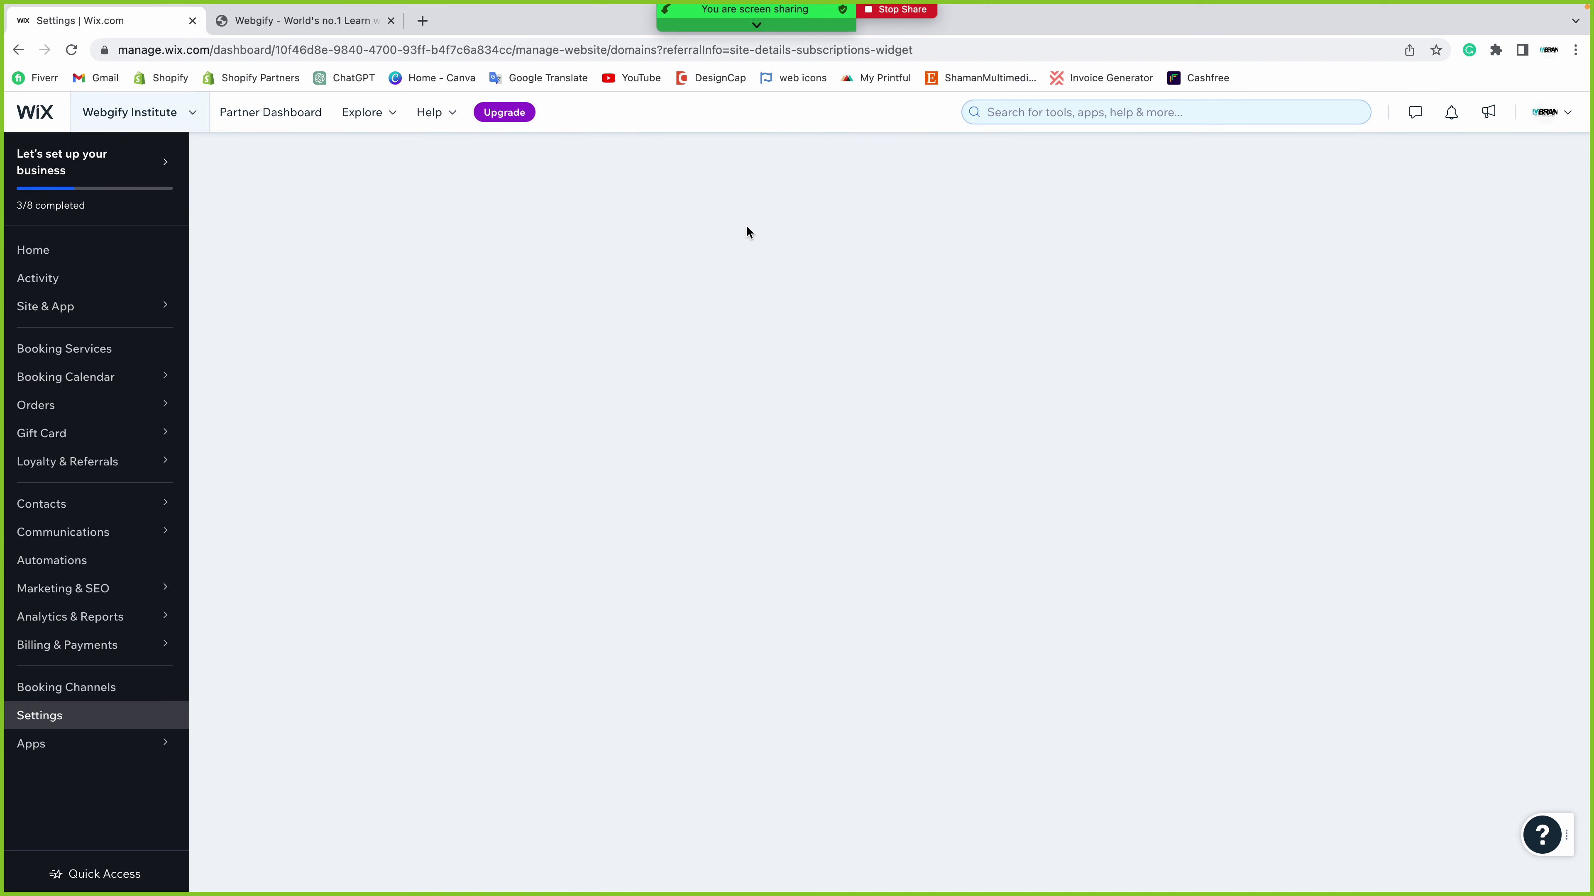
{"action": "mouse_move", "coordinate": [34, 734]}
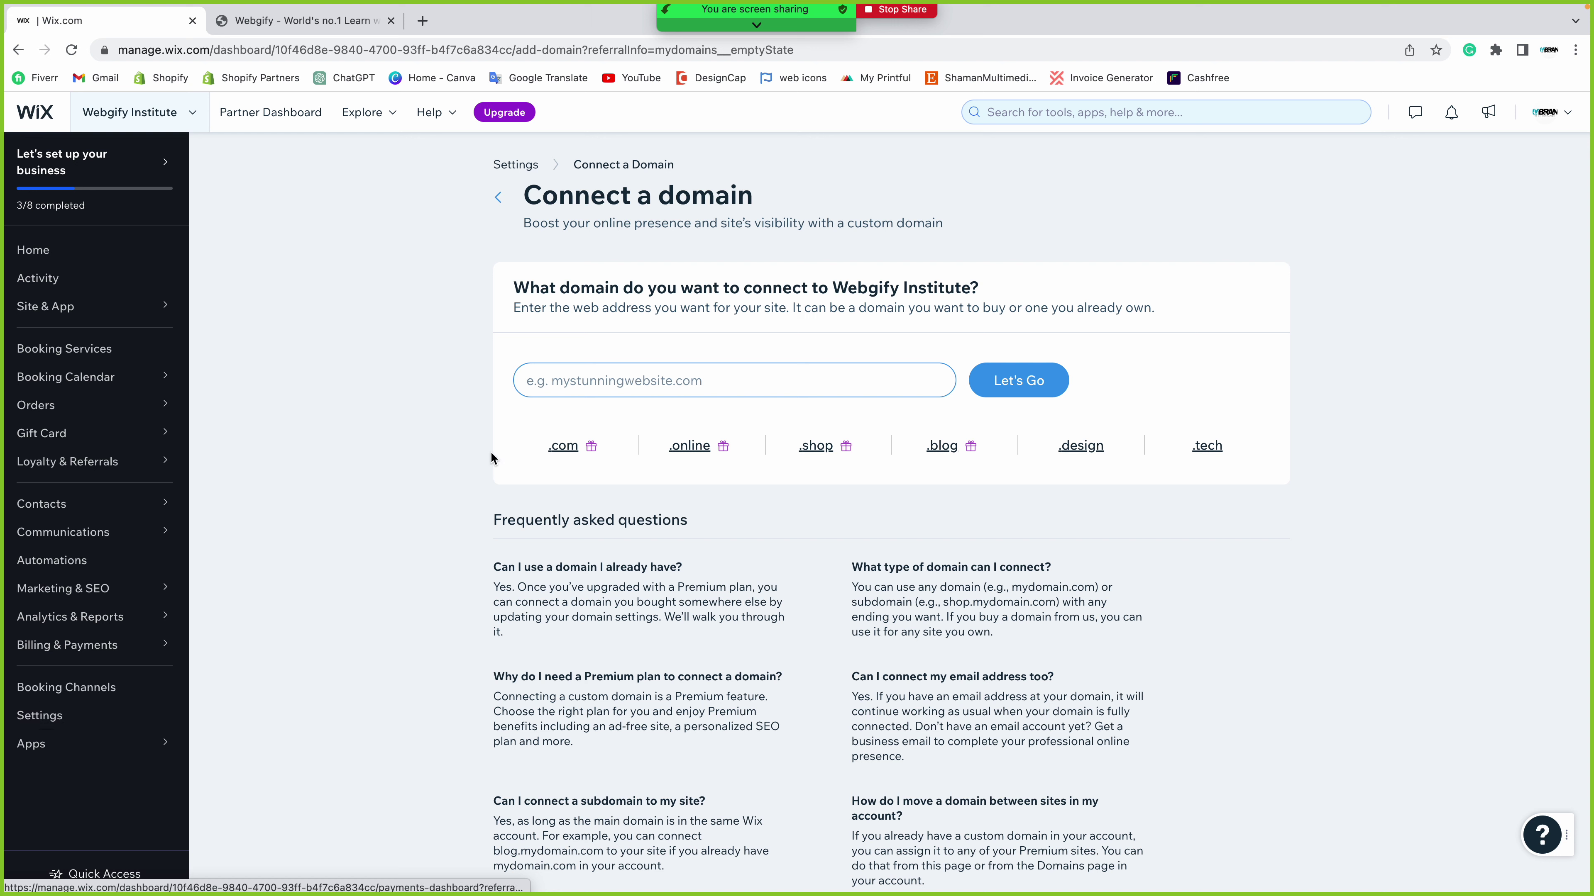
{"action": "left_click", "coordinate": [617, 390]}
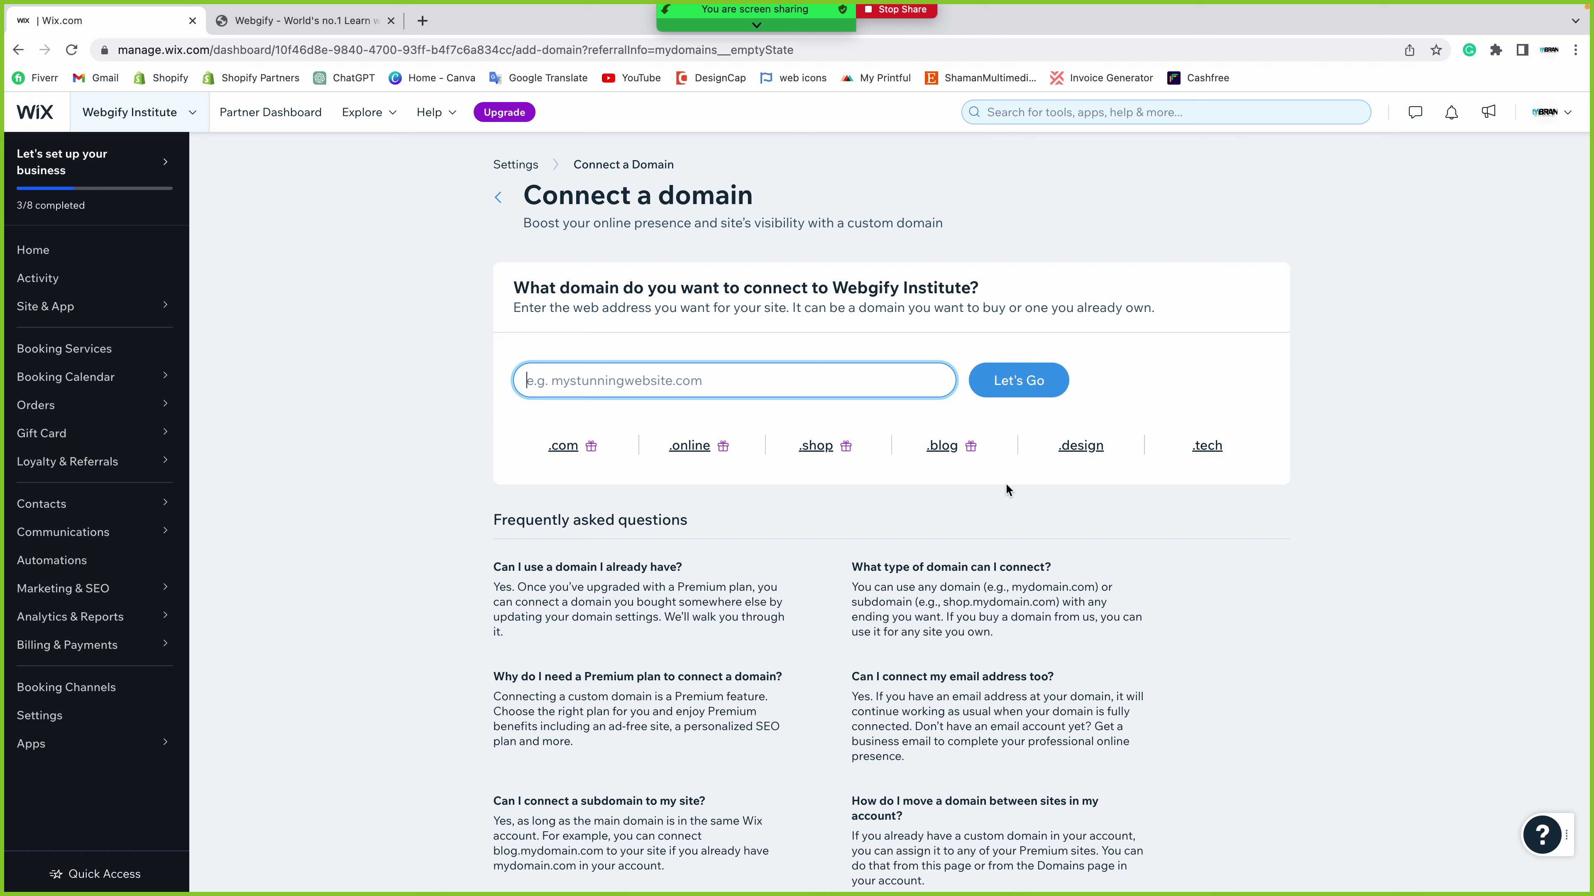
- Check the No business email status and read the info, support and yourname username examples
{"action": "left_click", "coordinate": [25, 251]}
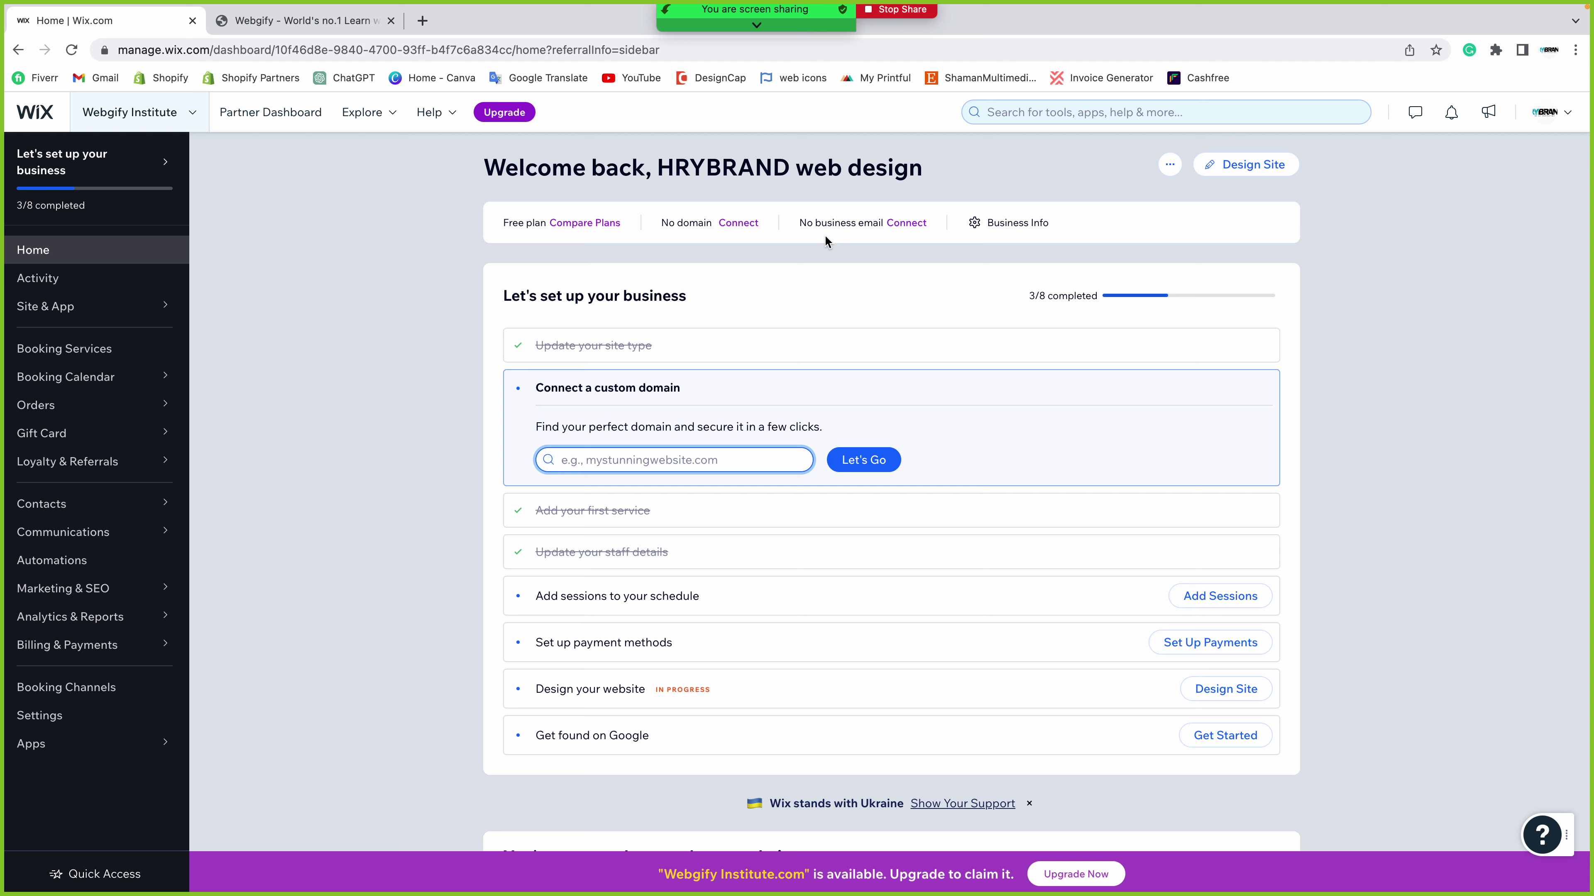
{"action": "left_click_drag", "start_coordinate": [798, 223], "coordinate": [883, 220]}
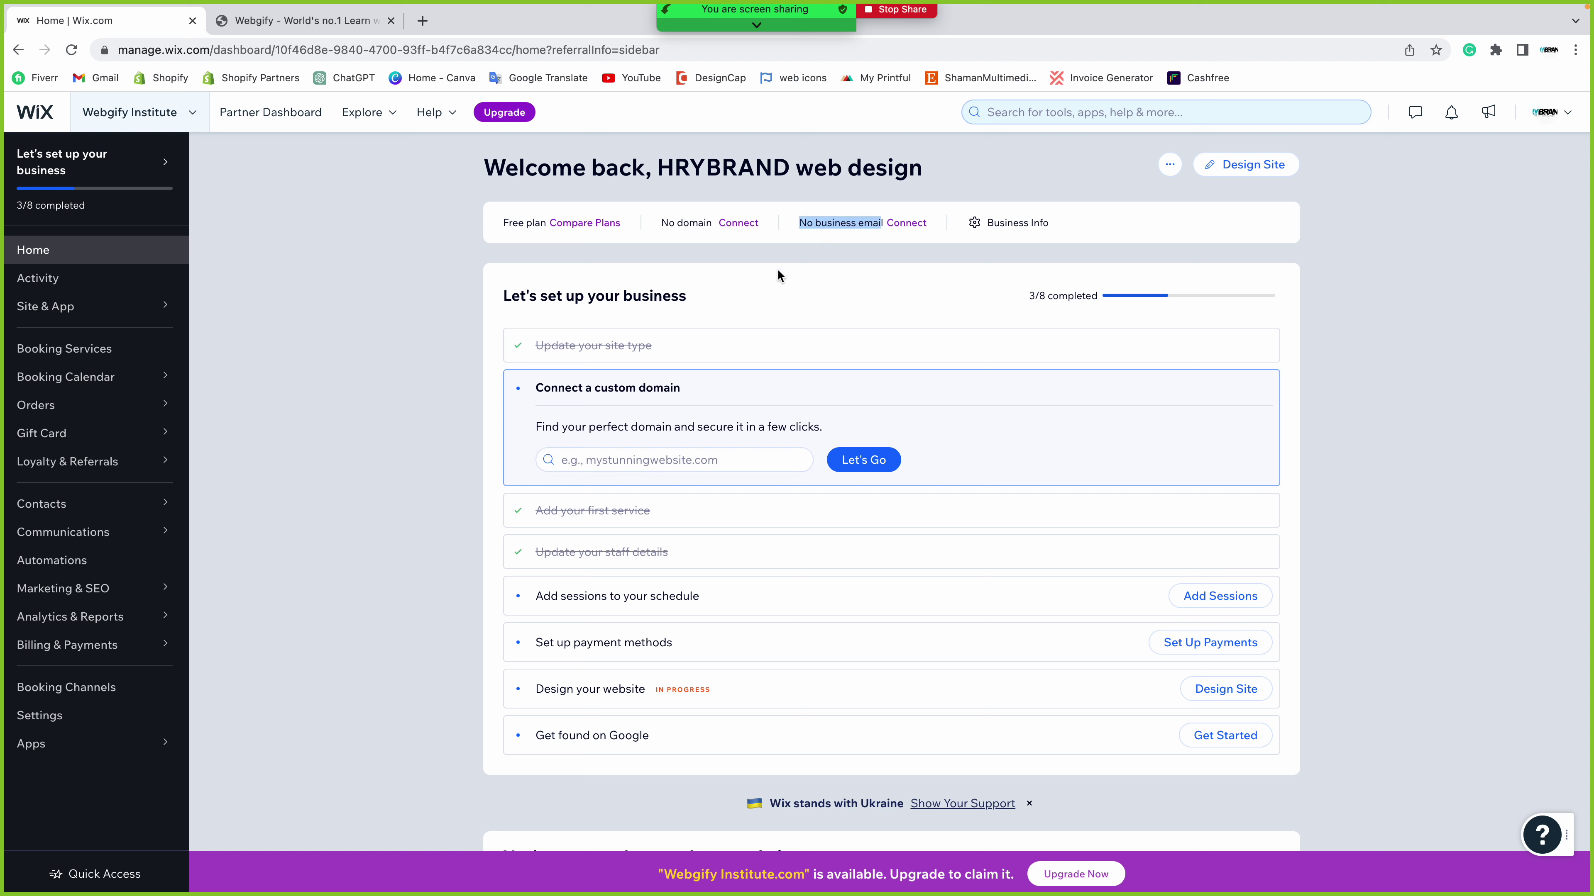
{"action": "left_click", "coordinate": [839, 256]}
{"action": "left_click", "coordinate": [908, 224]}
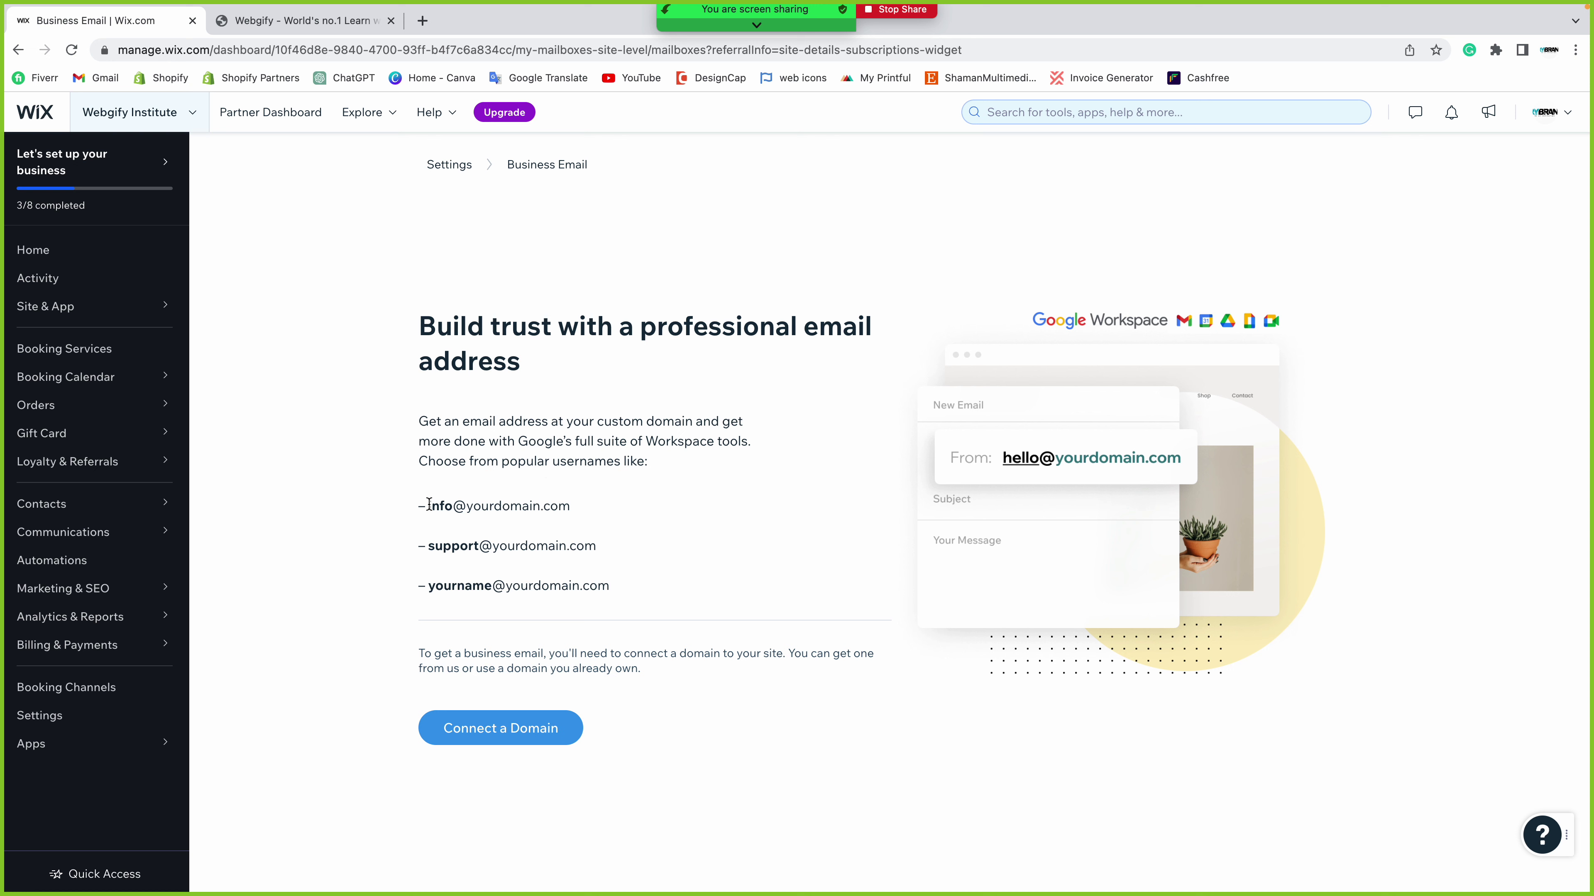
{"action": "left_click_drag", "start_coordinate": [429, 505], "coordinate": [608, 509]}
{"action": "left_click", "coordinate": [543, 536]}
{"action": "left_click_drag", "start_coordinate": [429, 550], "coordinate": [587, 545]}
{"action": "left_click", "coordinate": [489, 588]}
{"action": "left_click_drag", "start_coordinate": [426, 586], "coordinate": [671, 596]}
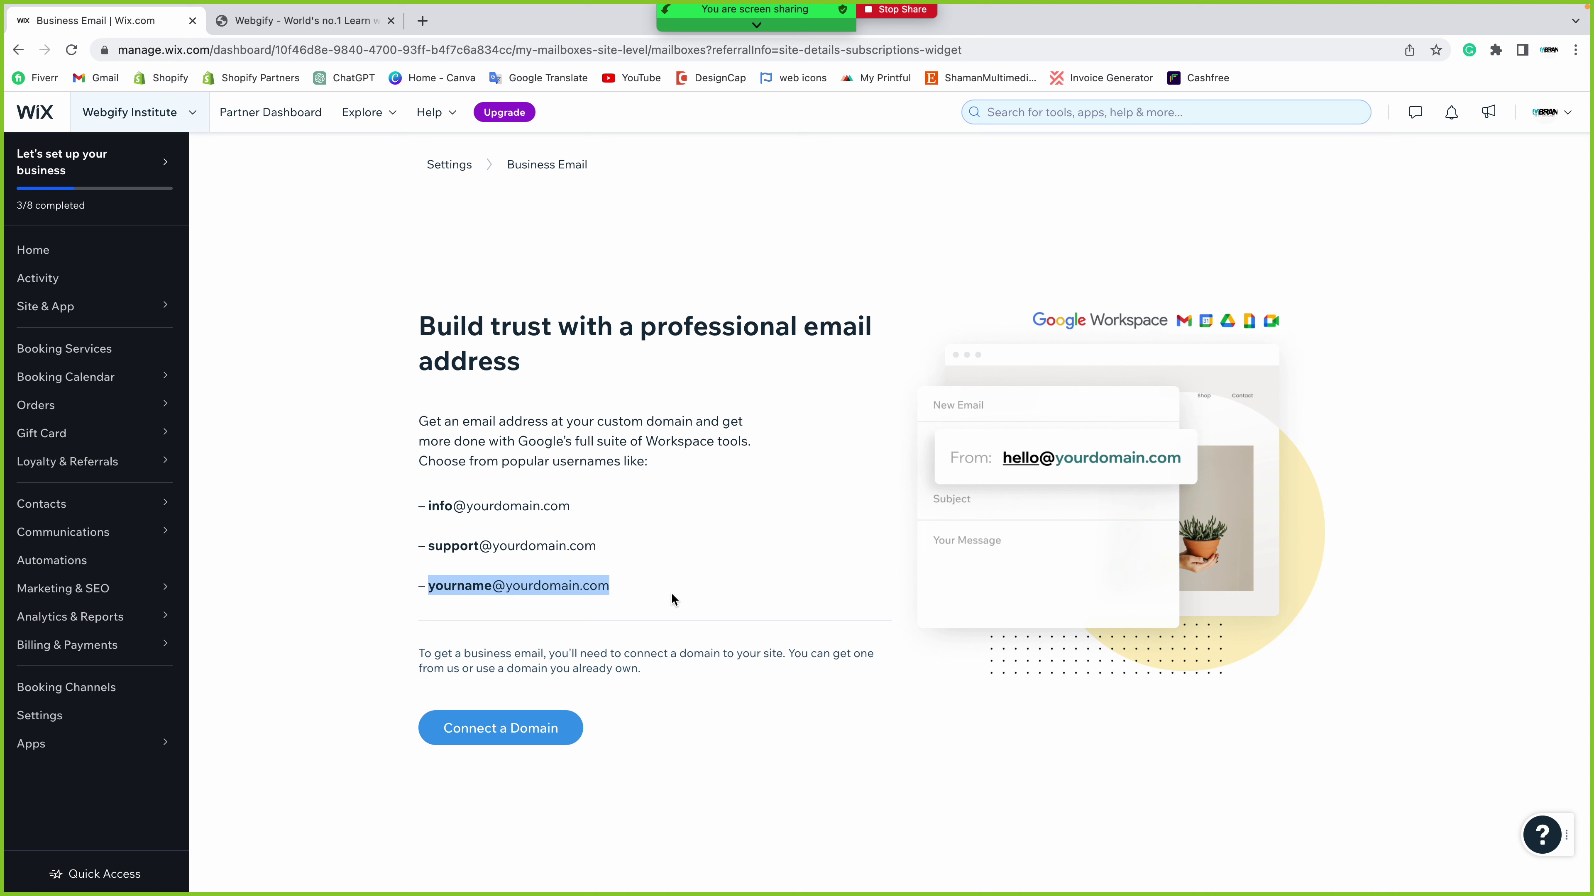
{"action": "left_click", "coordinate": [661, 676]}
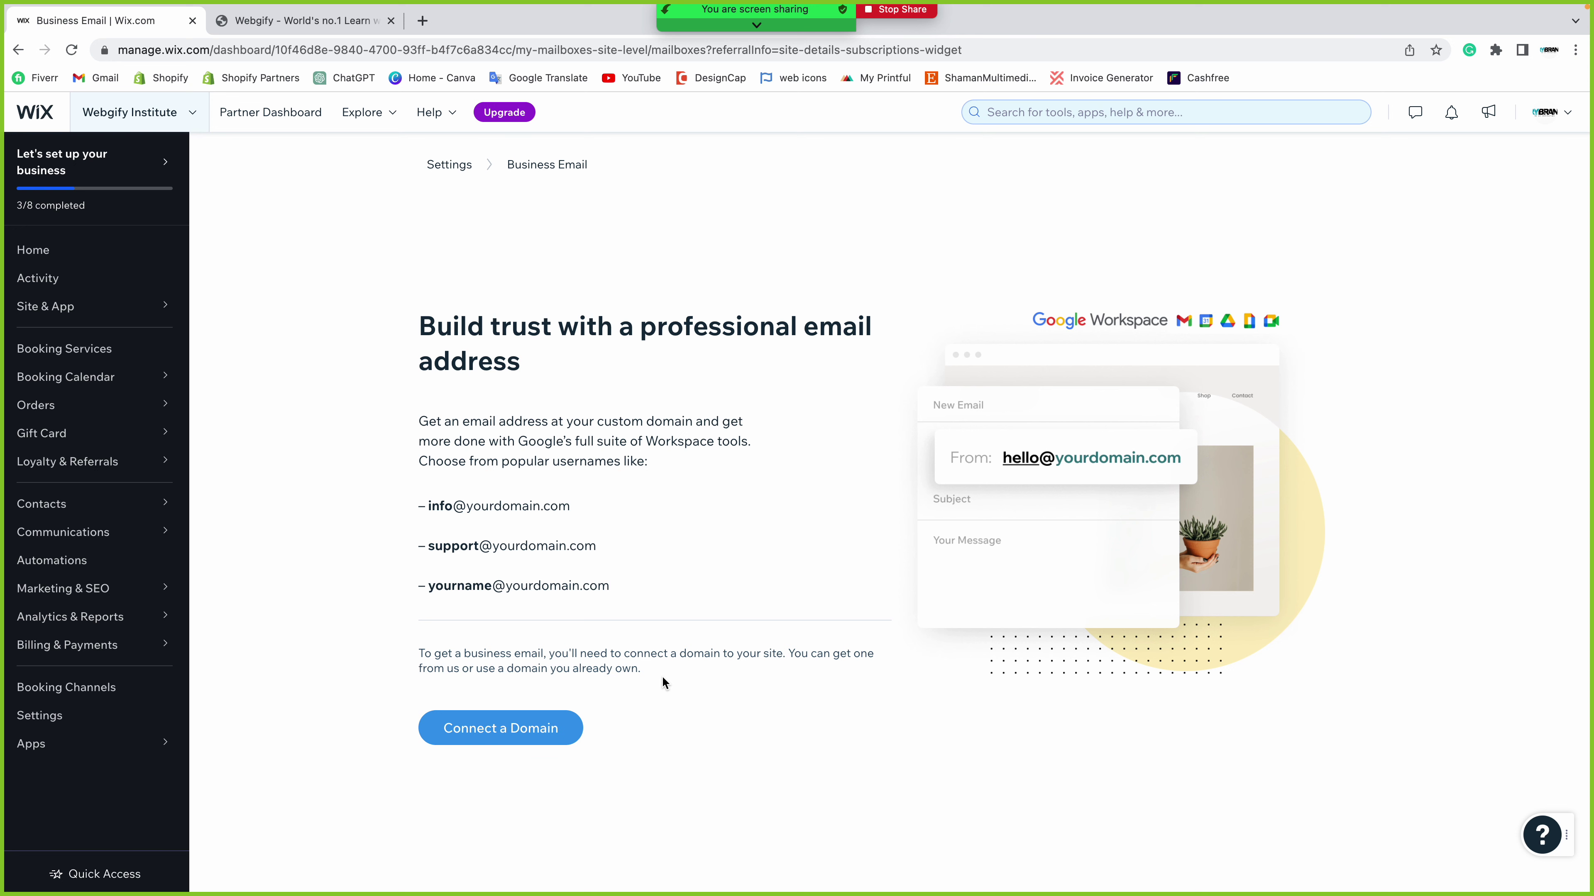
- In Business Info, review the Webgify Institute name and 150-character description, then launch Create Logo
{"action": "left_click", "coordinate": [42, 250]}
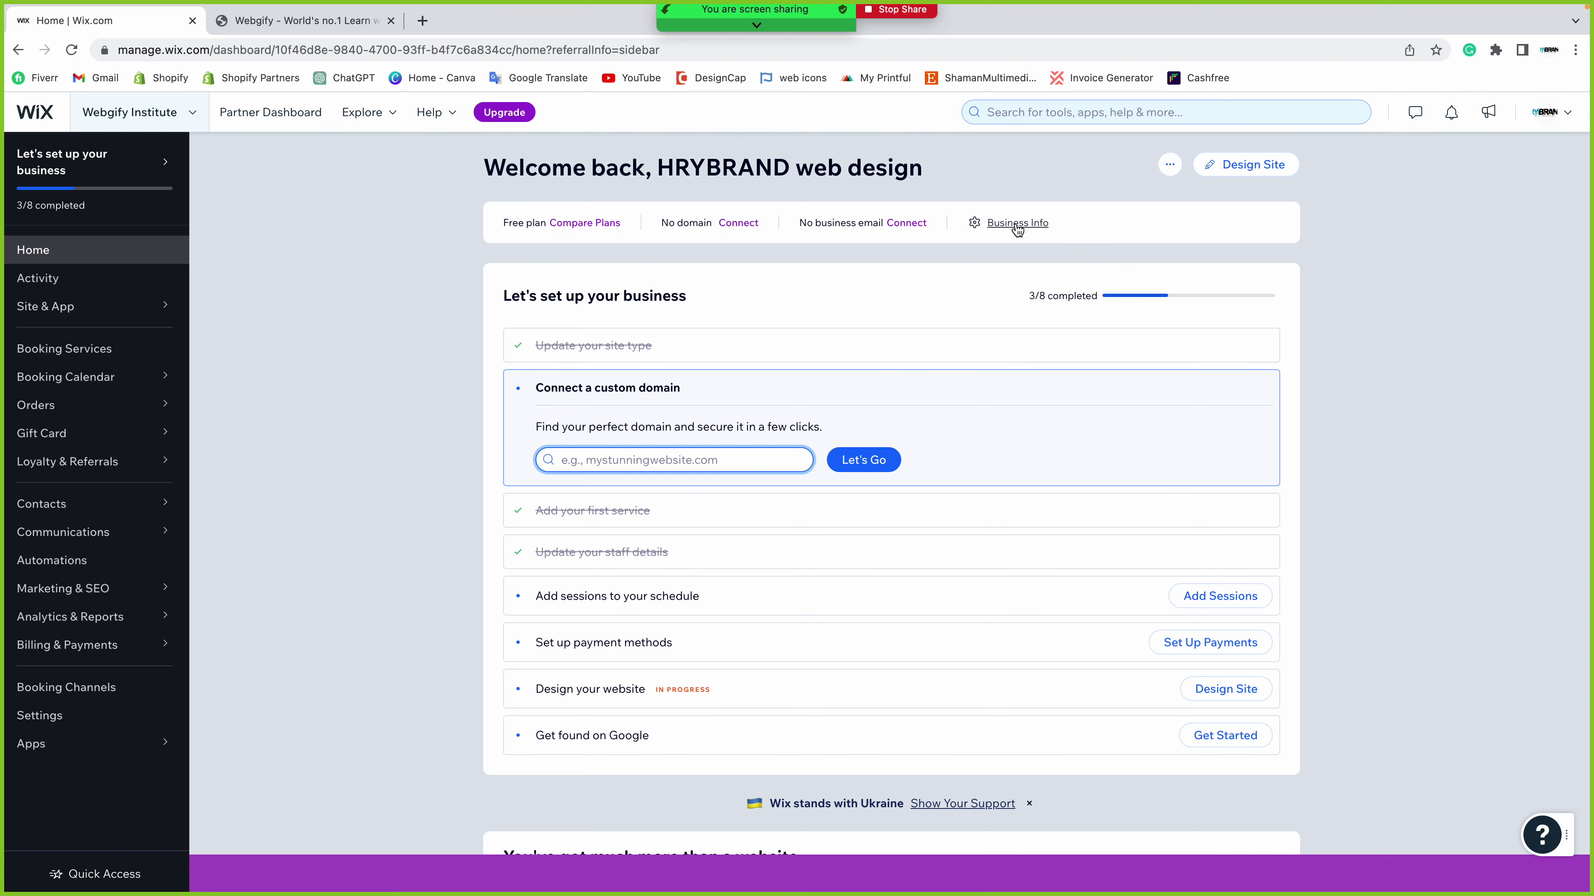
{"action": "left_click", "coordinate": [1017, 225]}
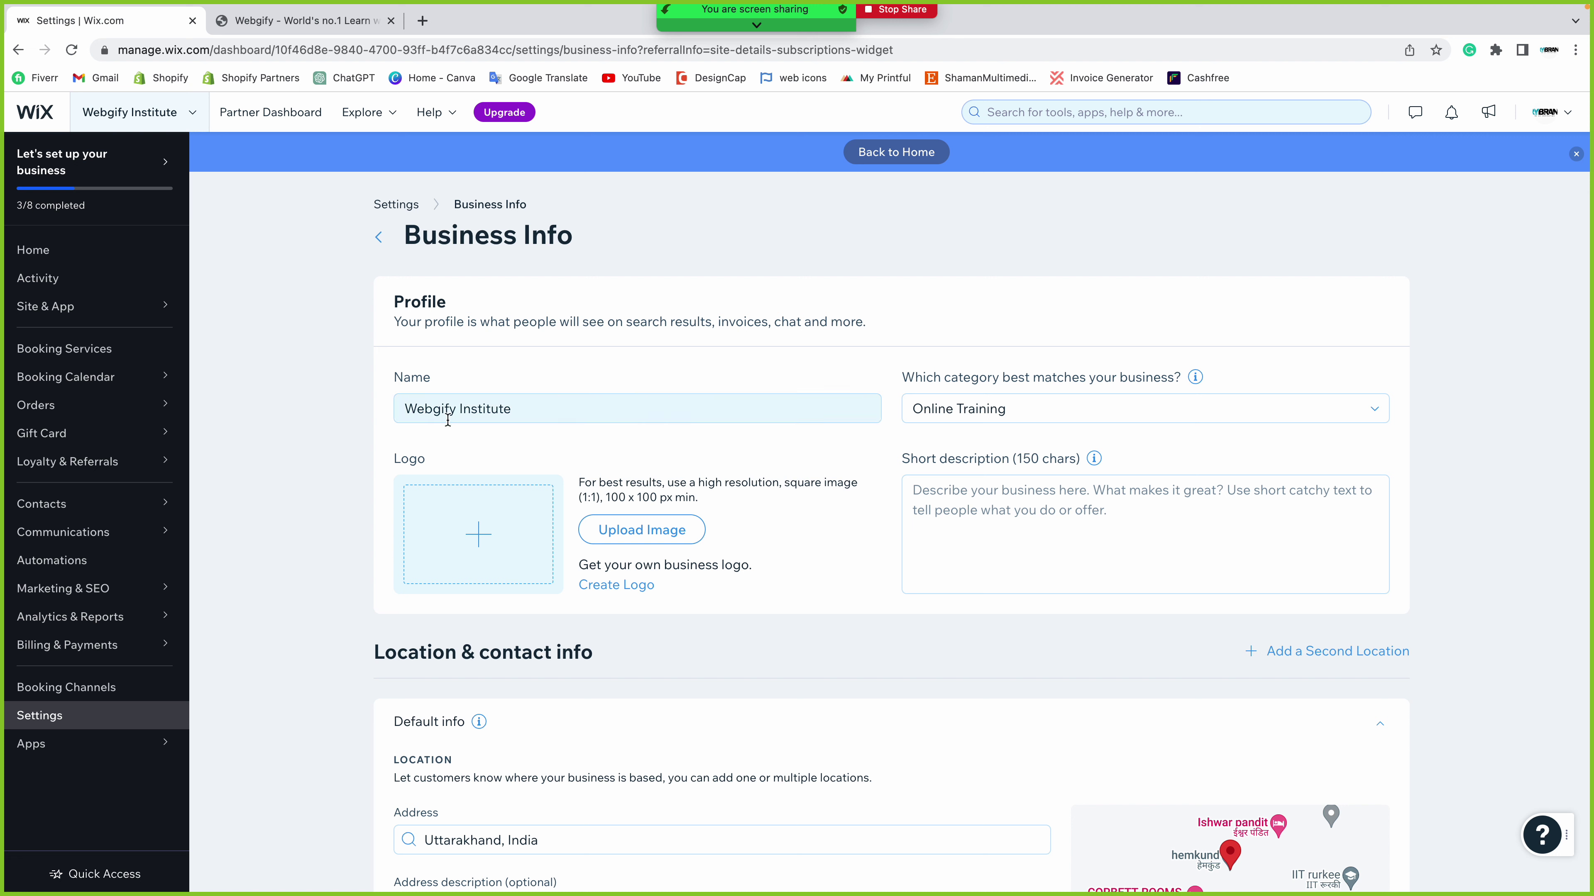
{"action": "triple_click", "coordinate": [515, 409]}
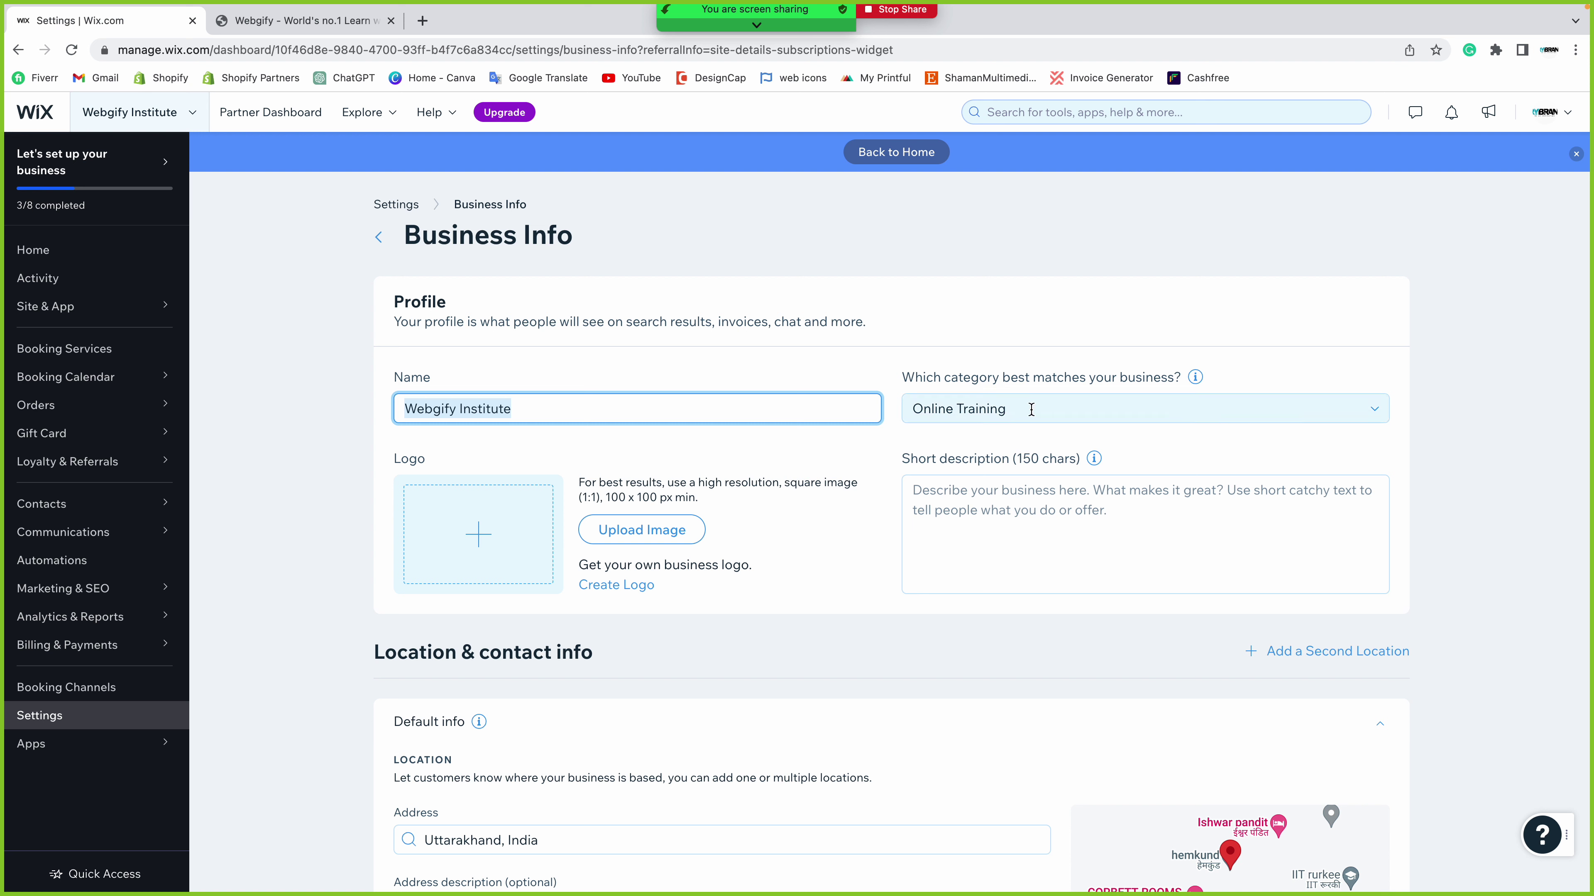
{"action": "left_click", "coordinate": [962, 504]}
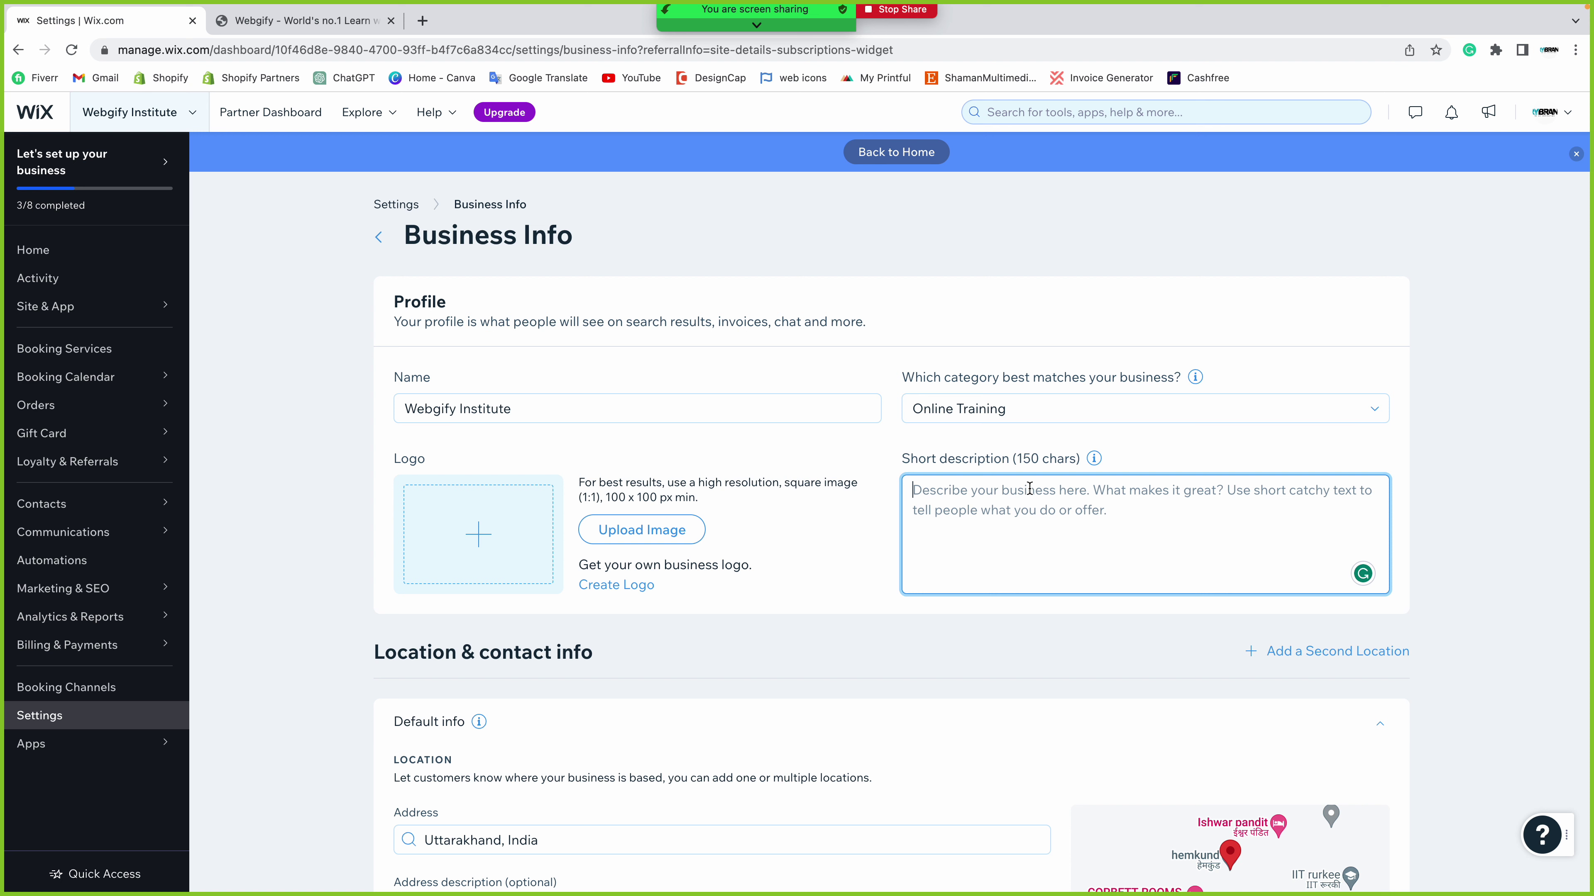
{"action": "left_click_drag", "start_coordinate": [1016, 459], "coordinate": [1059, 459]}
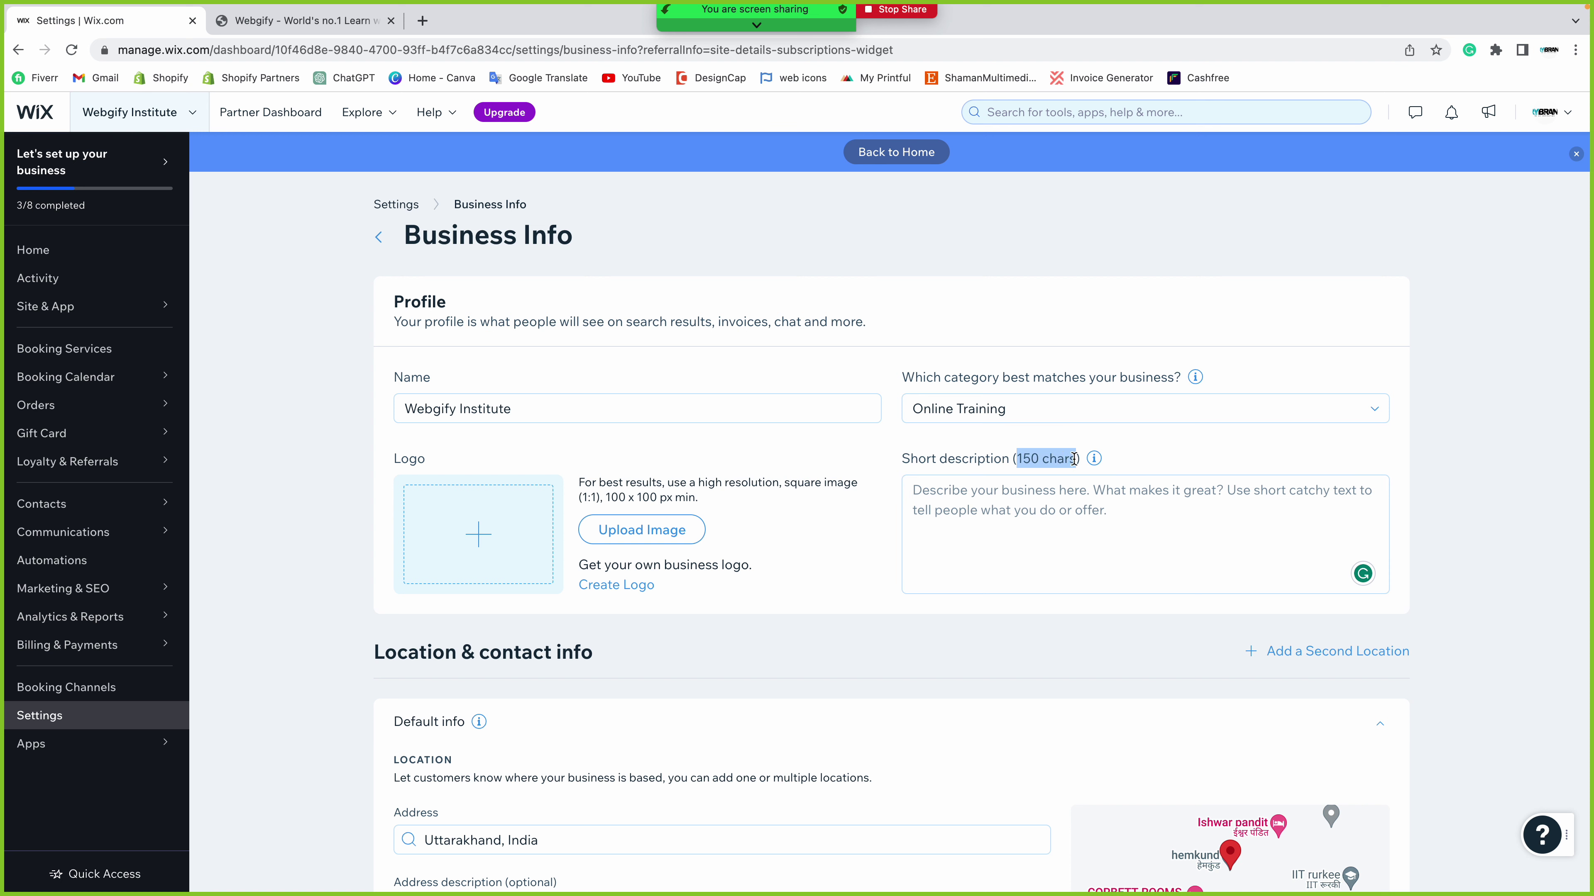
{"action": "left_click", "coordinate": [928, 494]}
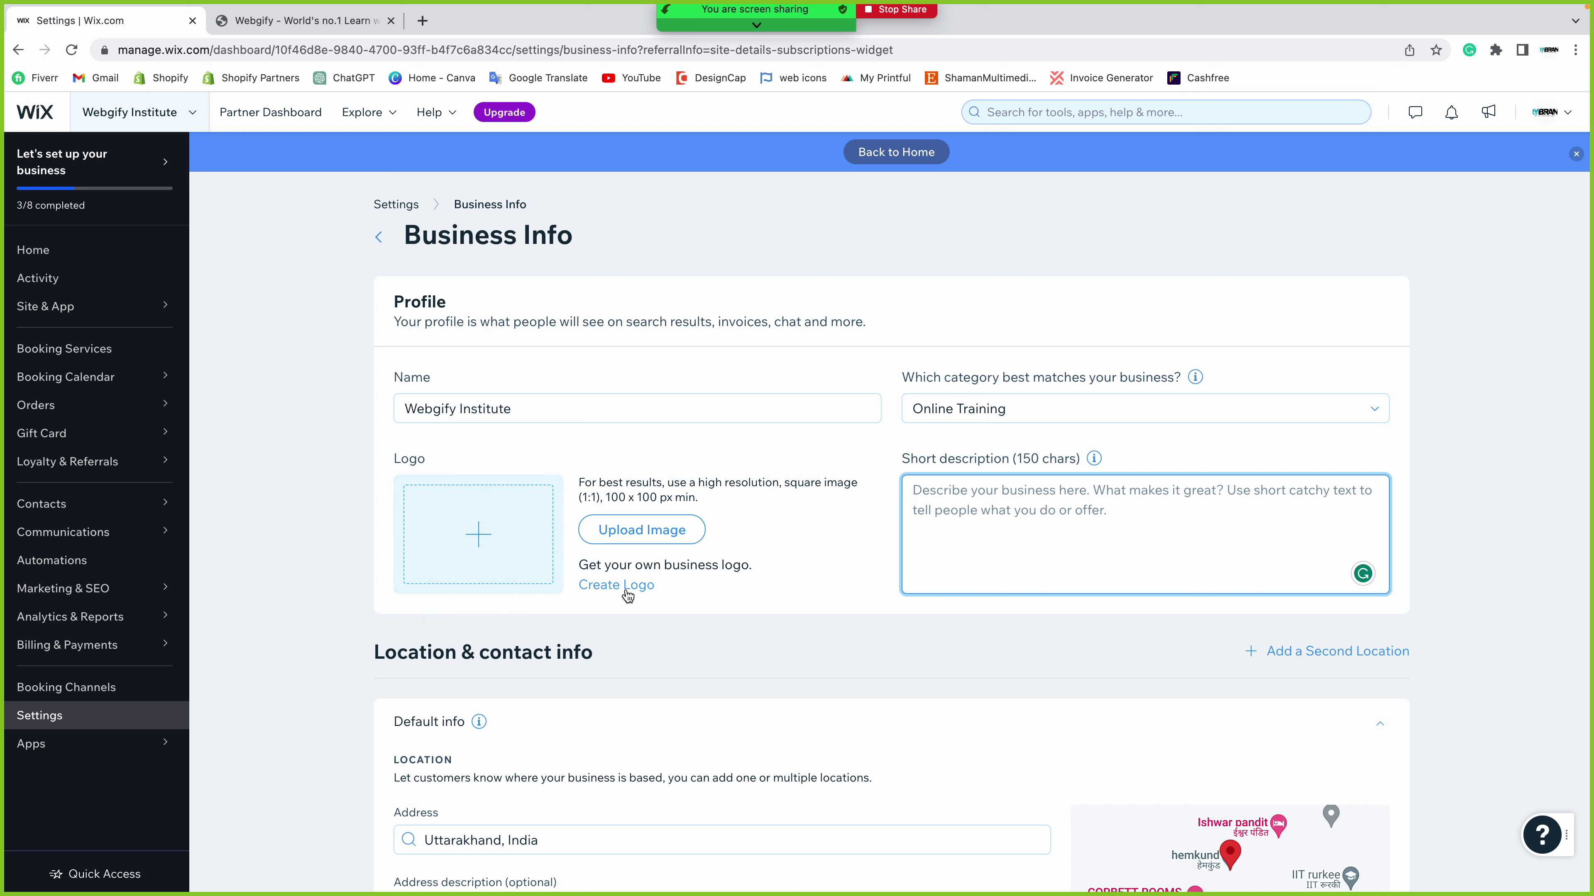
{"action": "right_click", "coordinate": [623, 590]}
{"action": "left_click", "coordinate": [618, 586]}
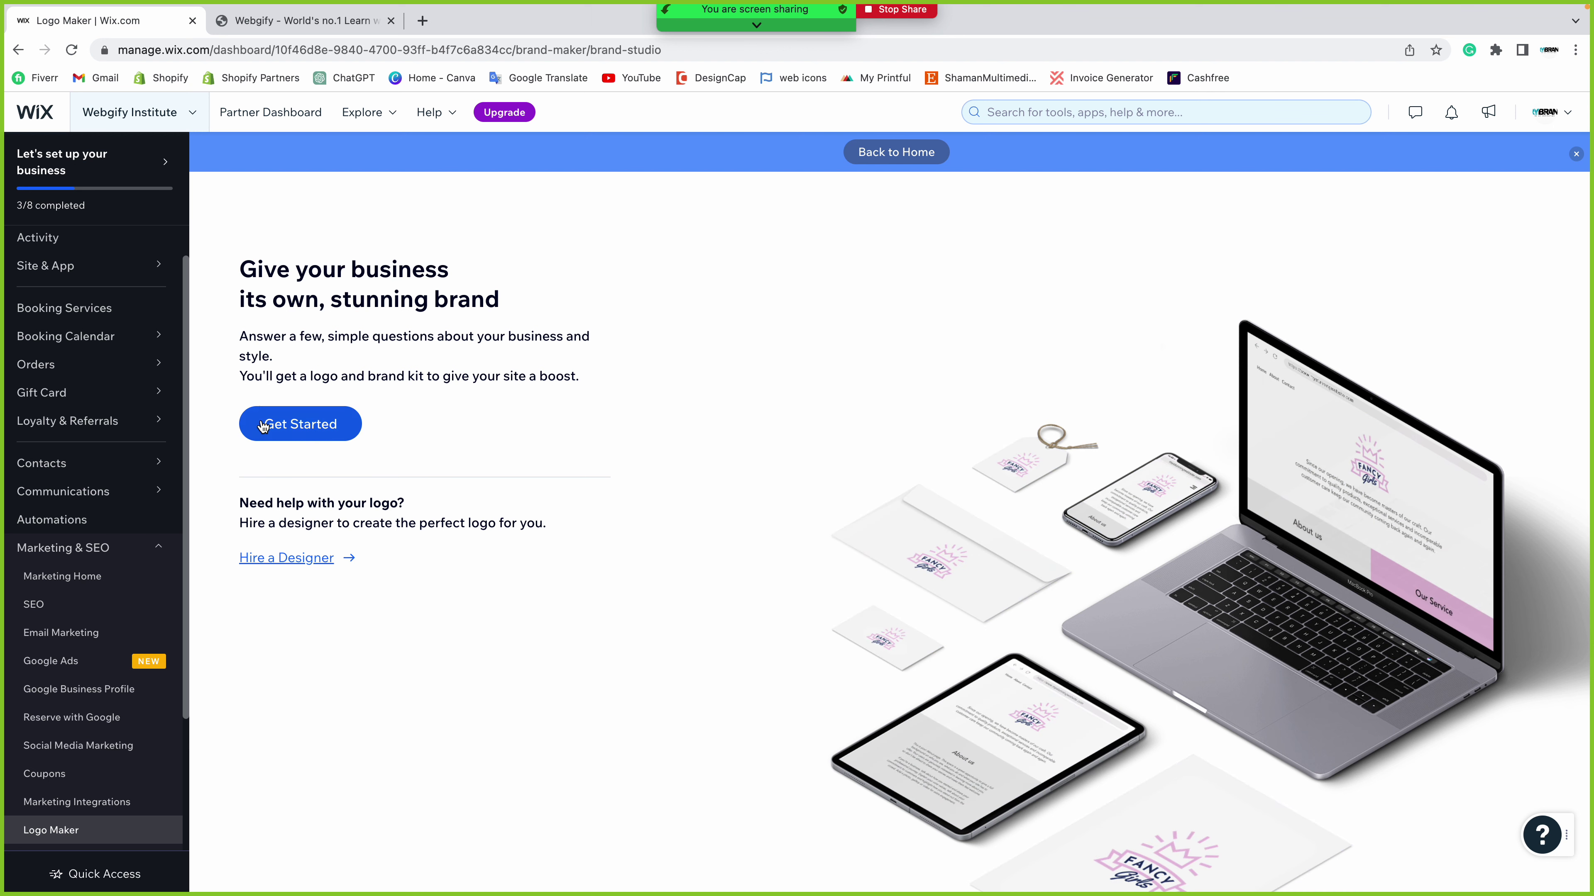
- Return to Business Info and read the logo hint: 1:1 ratio, minimum 100 x 100 px
{"action": "scroll", "coordinate": [76, 264], "scroll_direction": "up", "scroll_amount": 1}
{"action": "left_click", "coordinate": [77, 262]}
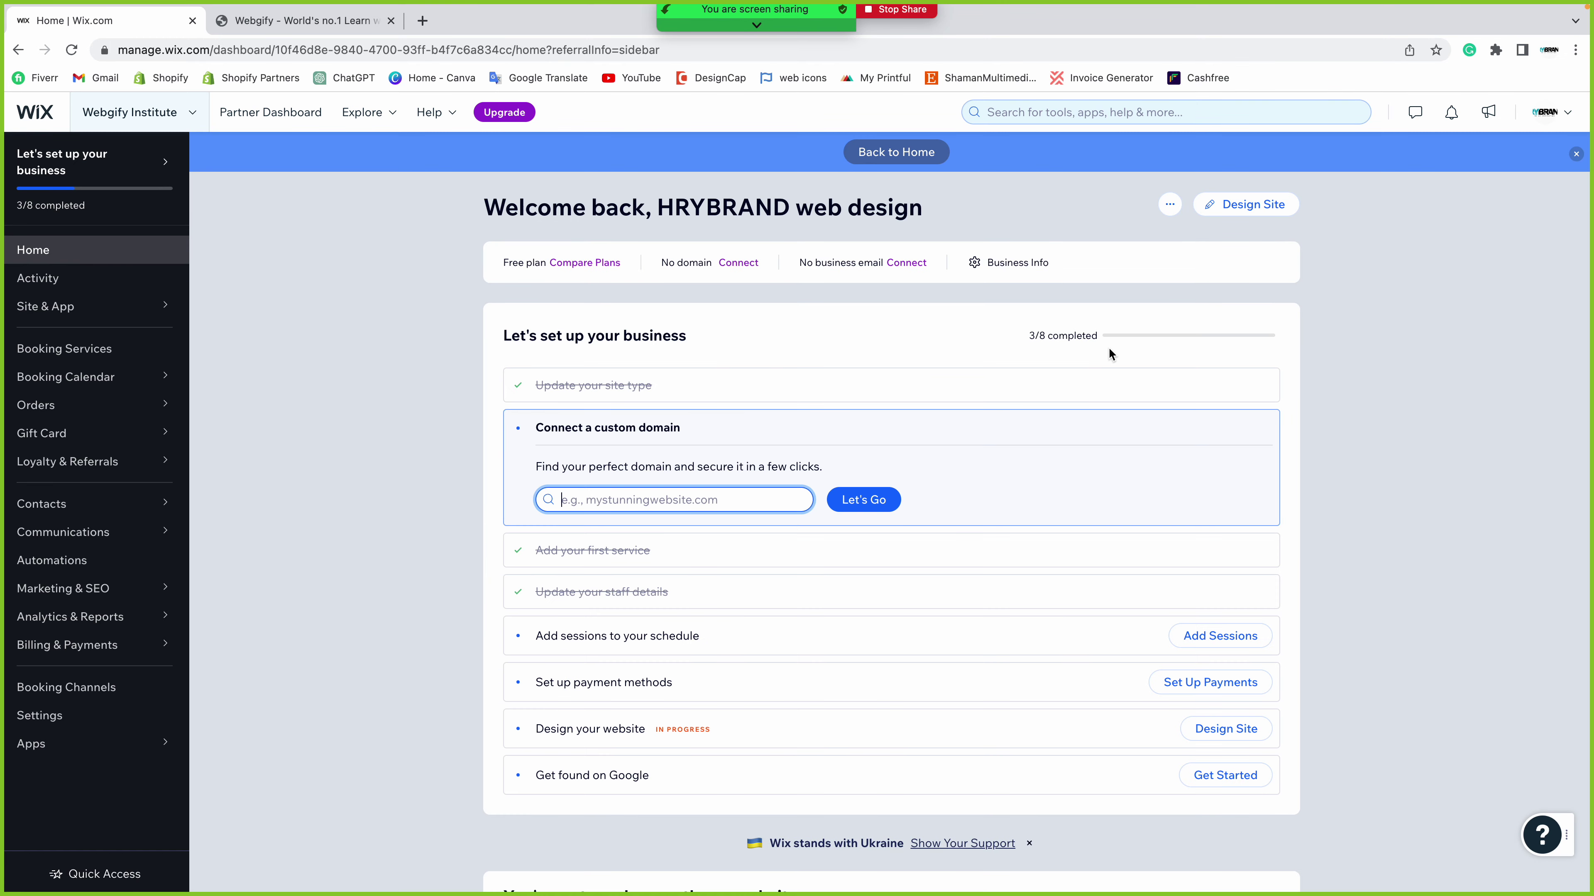
{"action": "left_click", "coordinate": [1029, 268]}
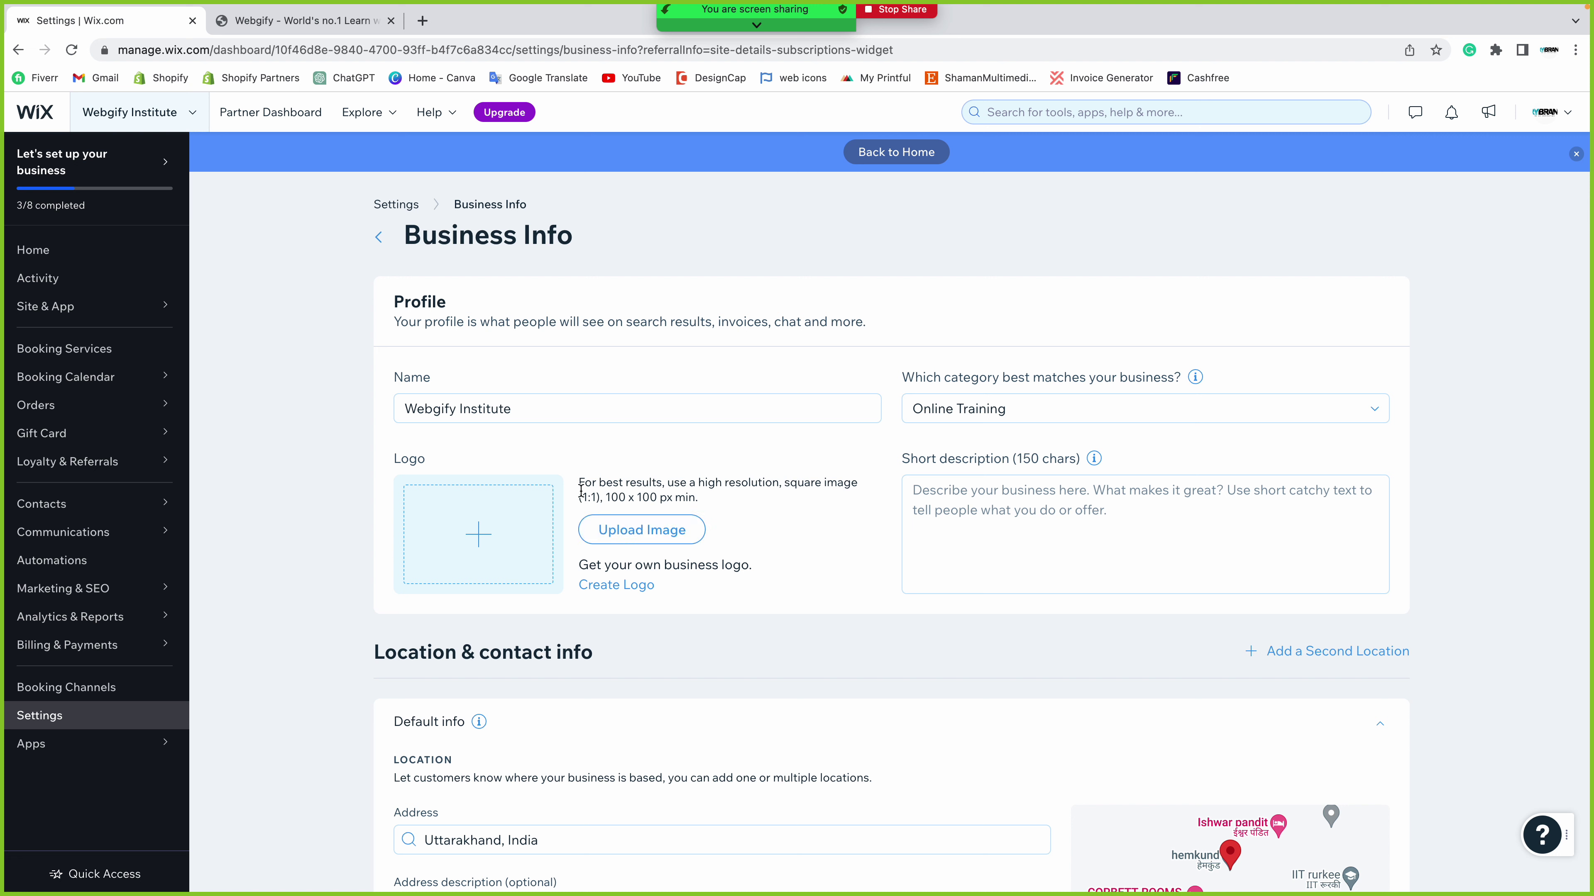
{"action": "left_click_drag", "start_coordinate": [580, 483], "coordinate": [729, 492]}
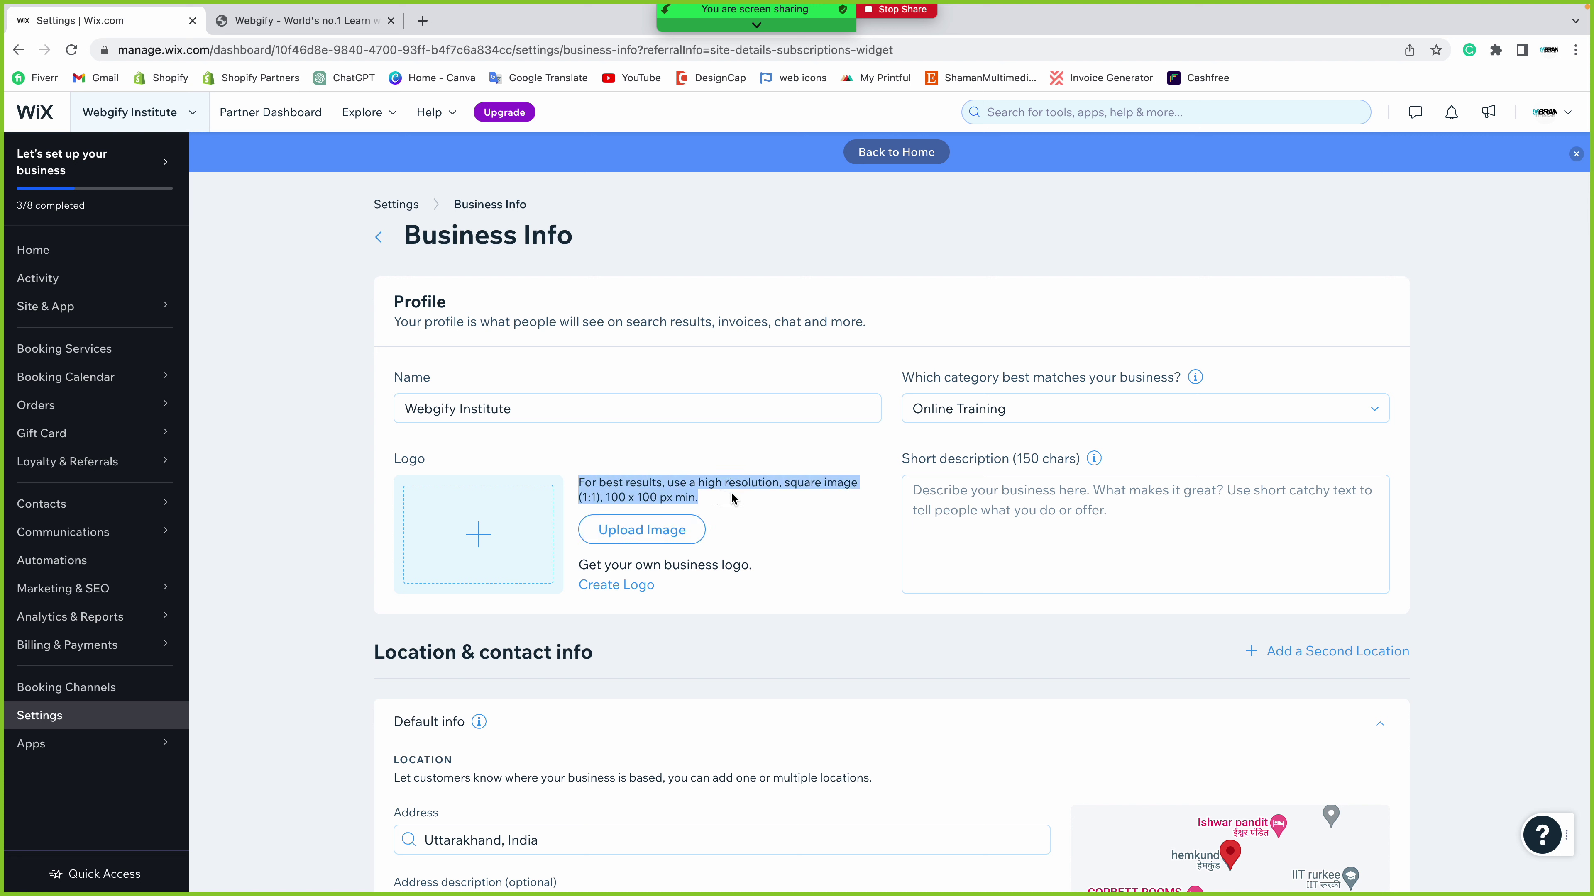
{"action": "left_click", "coordinate": [647, 497]}
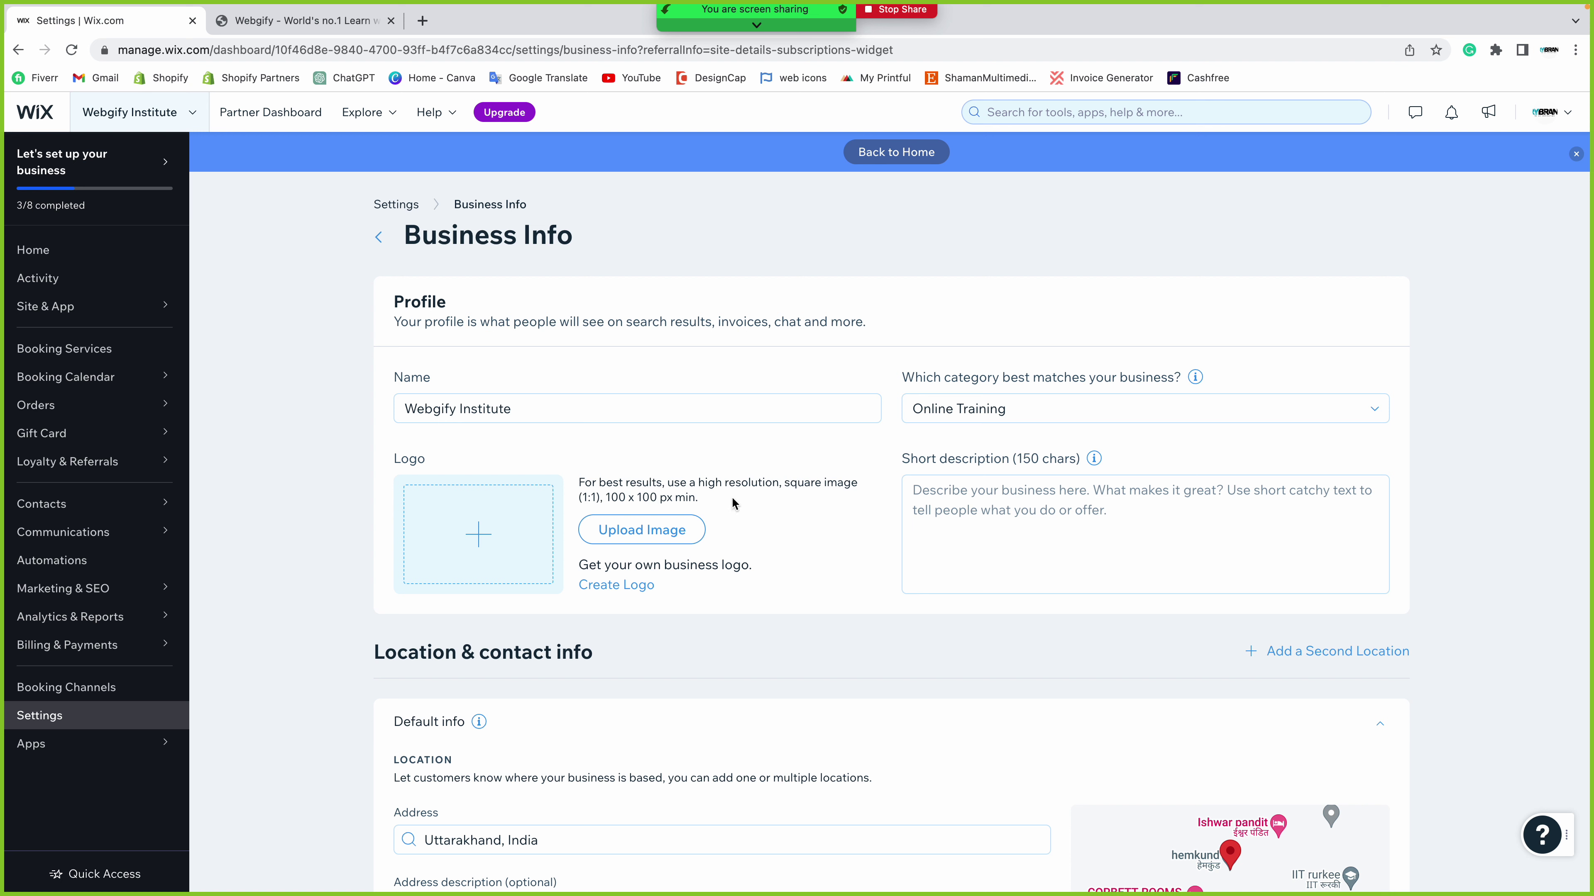
{"action": "left_click_drag", "start_coordinate": [581, 497], "coordinate": [597, 497]}
{"action": "left_click_drag", "start_coordinate": [606, 498], "coordinate": [697, 497]}
{"action": "left_click", "coordinate": [726, 507]}
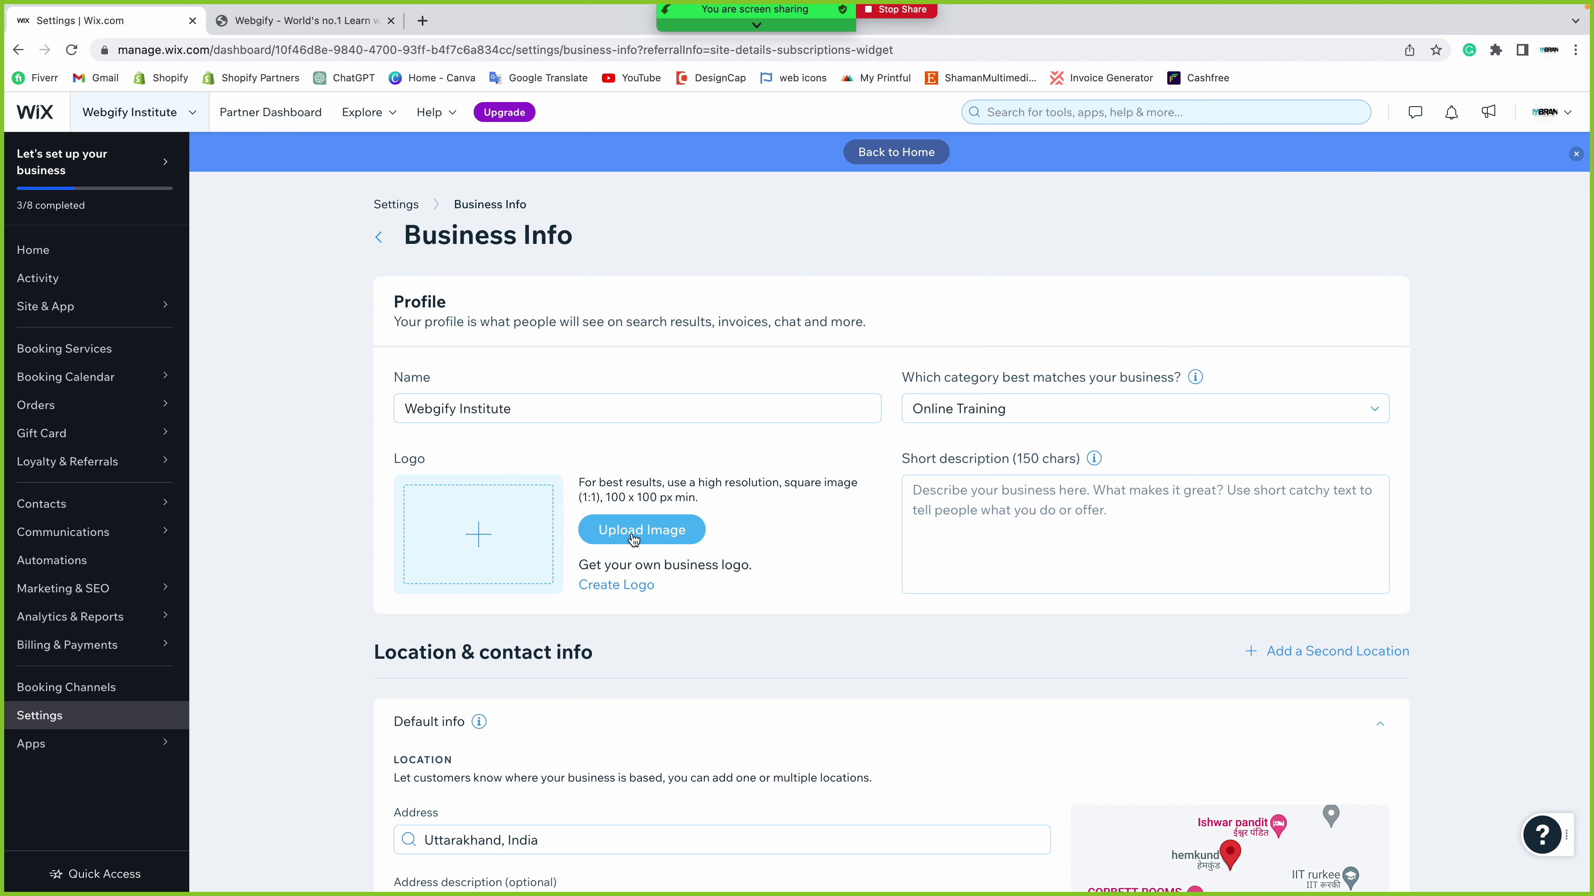
{"action": "scroll", "coordinate": [633, 539], "scroll_direction": "down", "scroll_amount": 1}
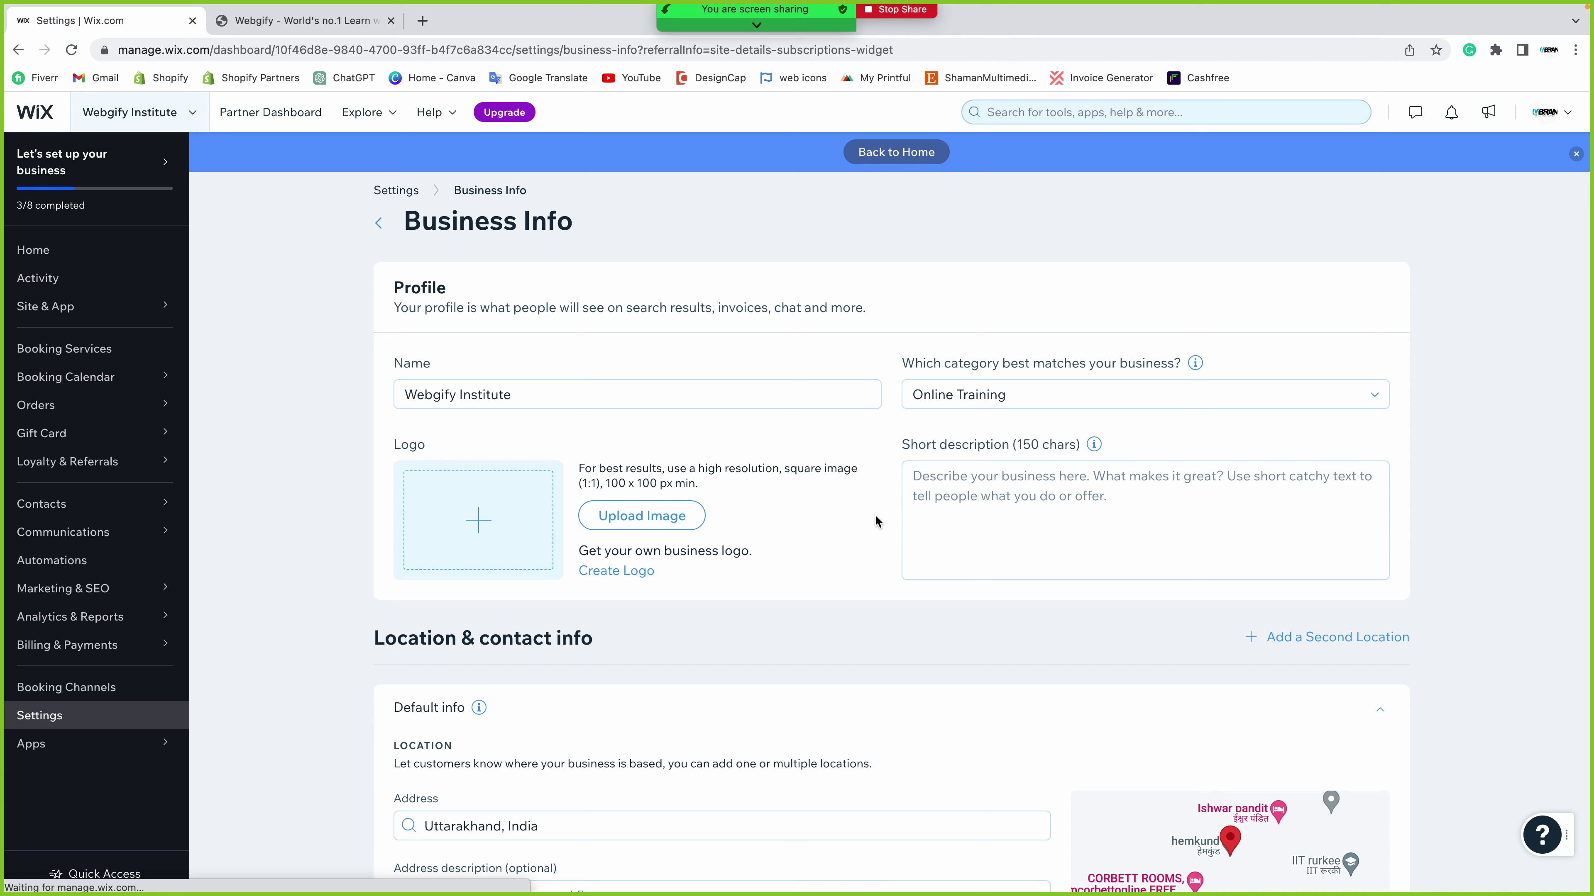
- Start a logo upload and choose + Upload Media in the Choose a logo library
{"action": "left_click", "coordinate": [681, 517]}
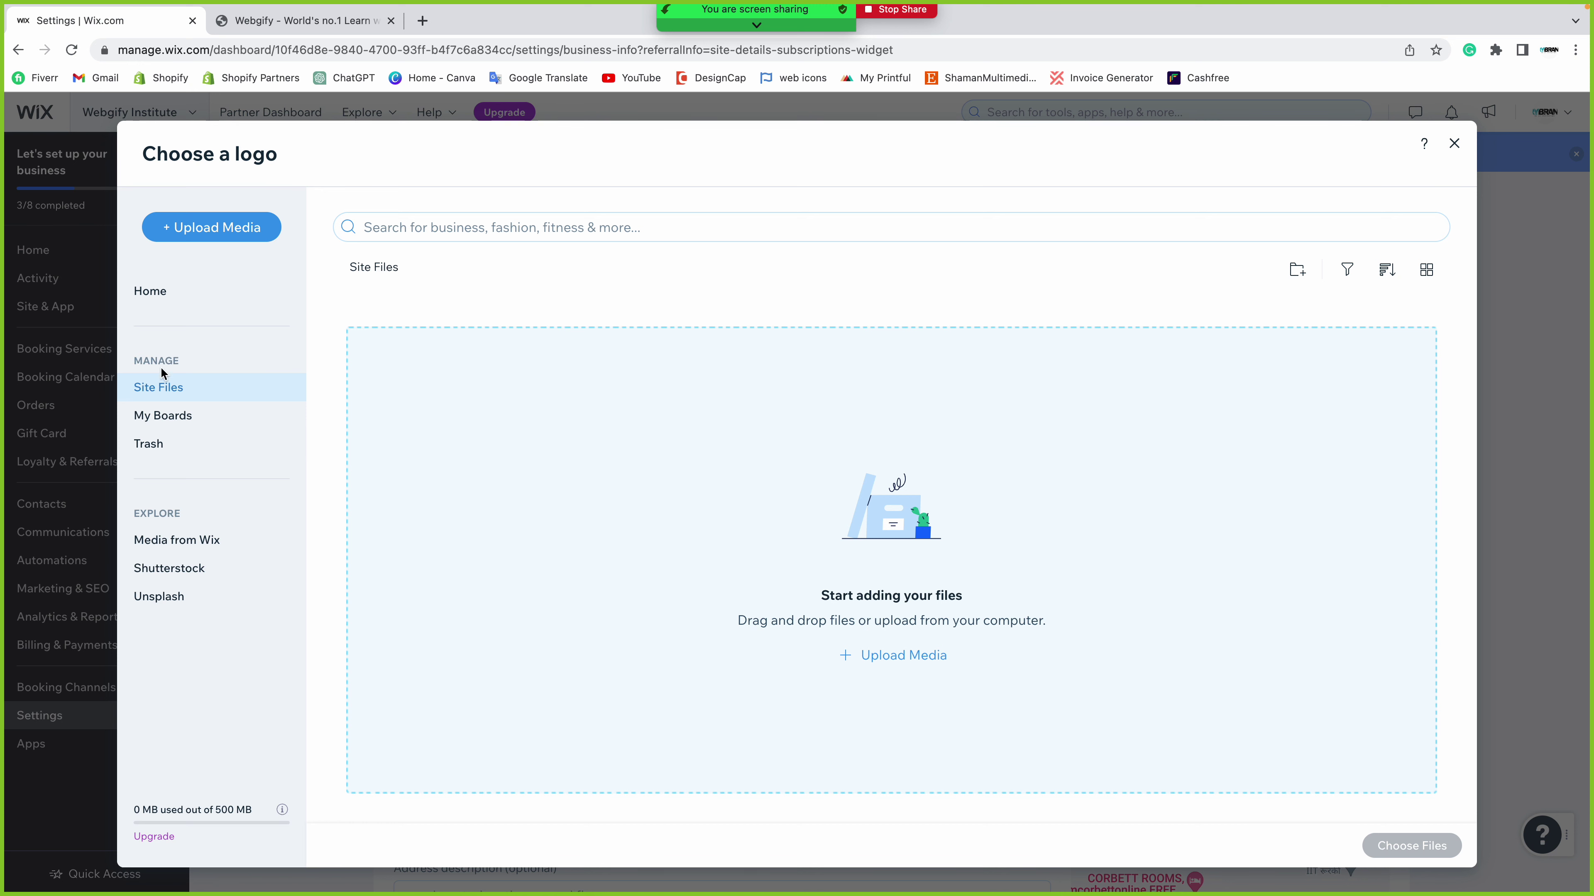
{"action": "left_click", "coordinate": [242, 238]}
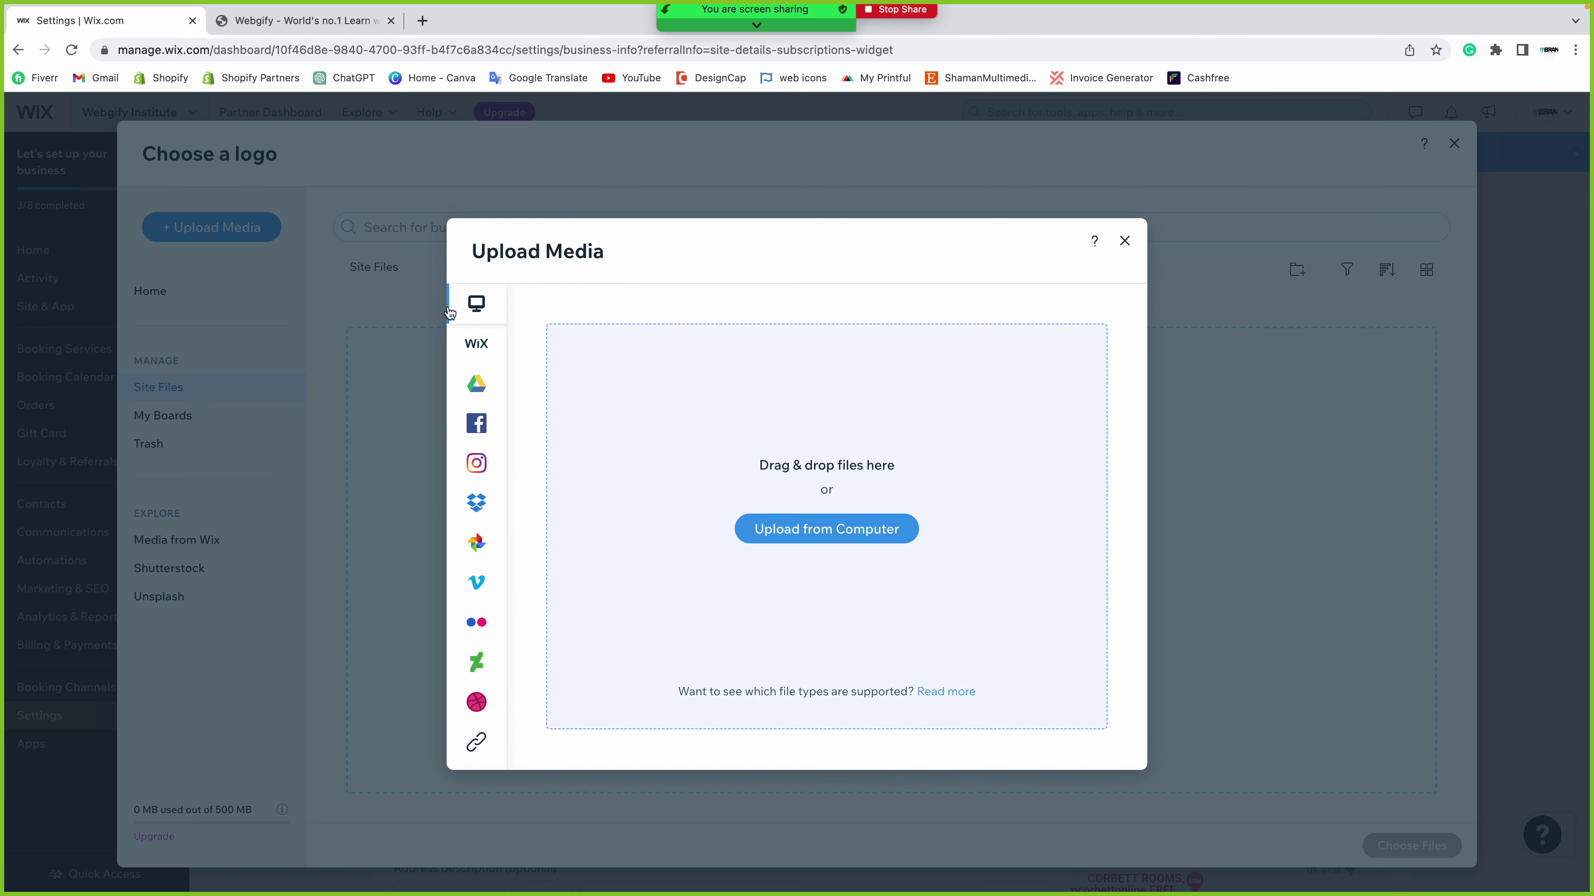
{"action": "mouse_move", "coordinate": [499, 349]}
- Browse Downloads into the WEBGIFY INSTITUTE folder, previewing webgify logo.png
{"action": "left_click", "coordinate": [802, 533]}
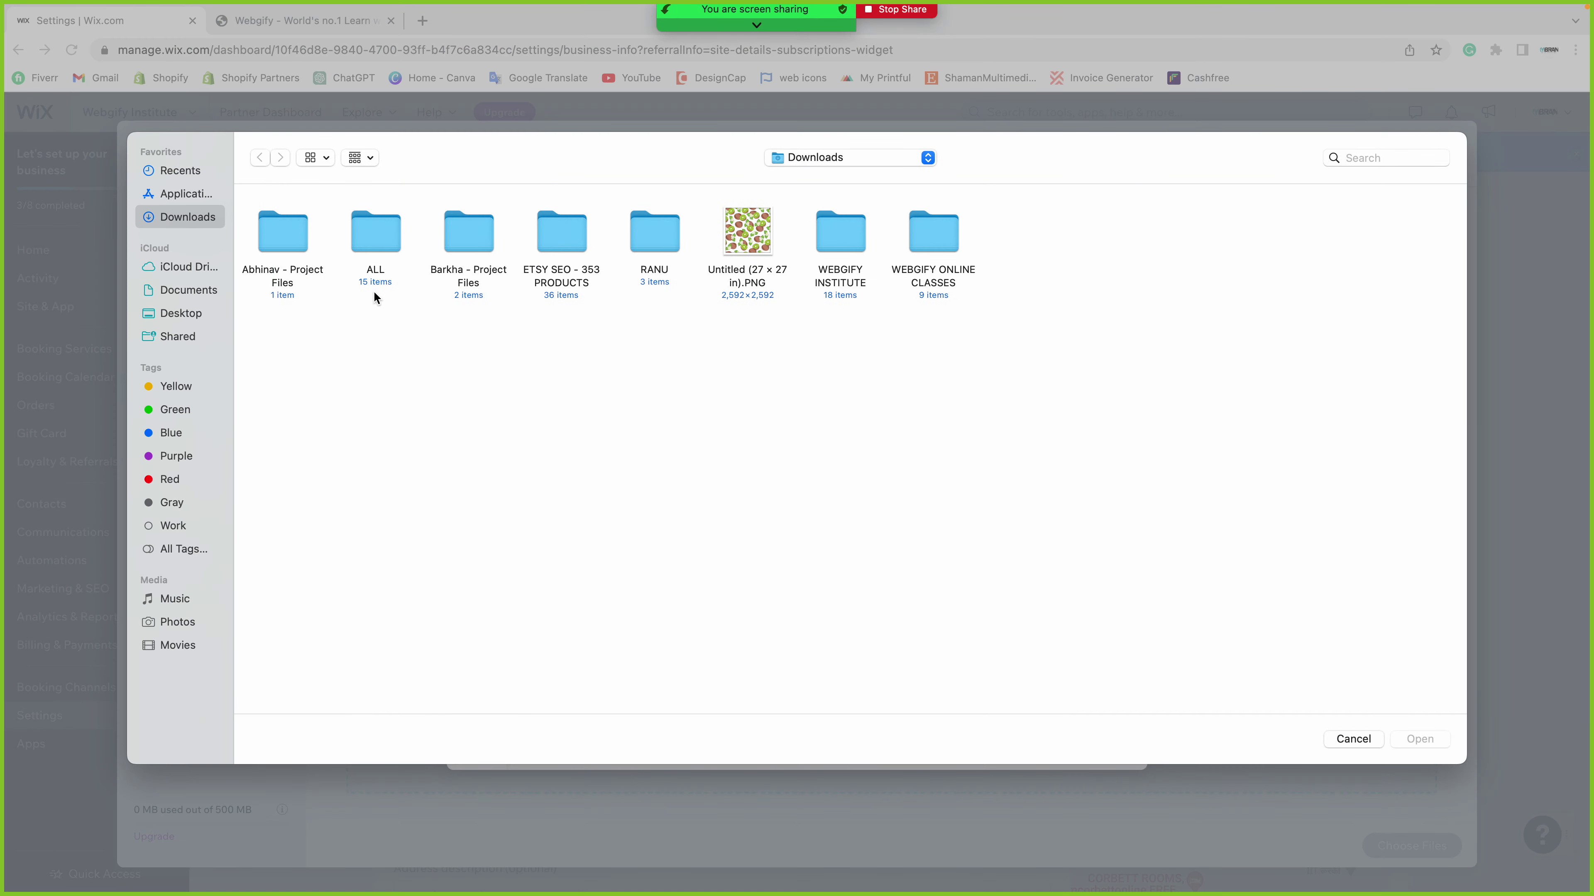
{"action": "left_click", "coordinate": [382, 245]}
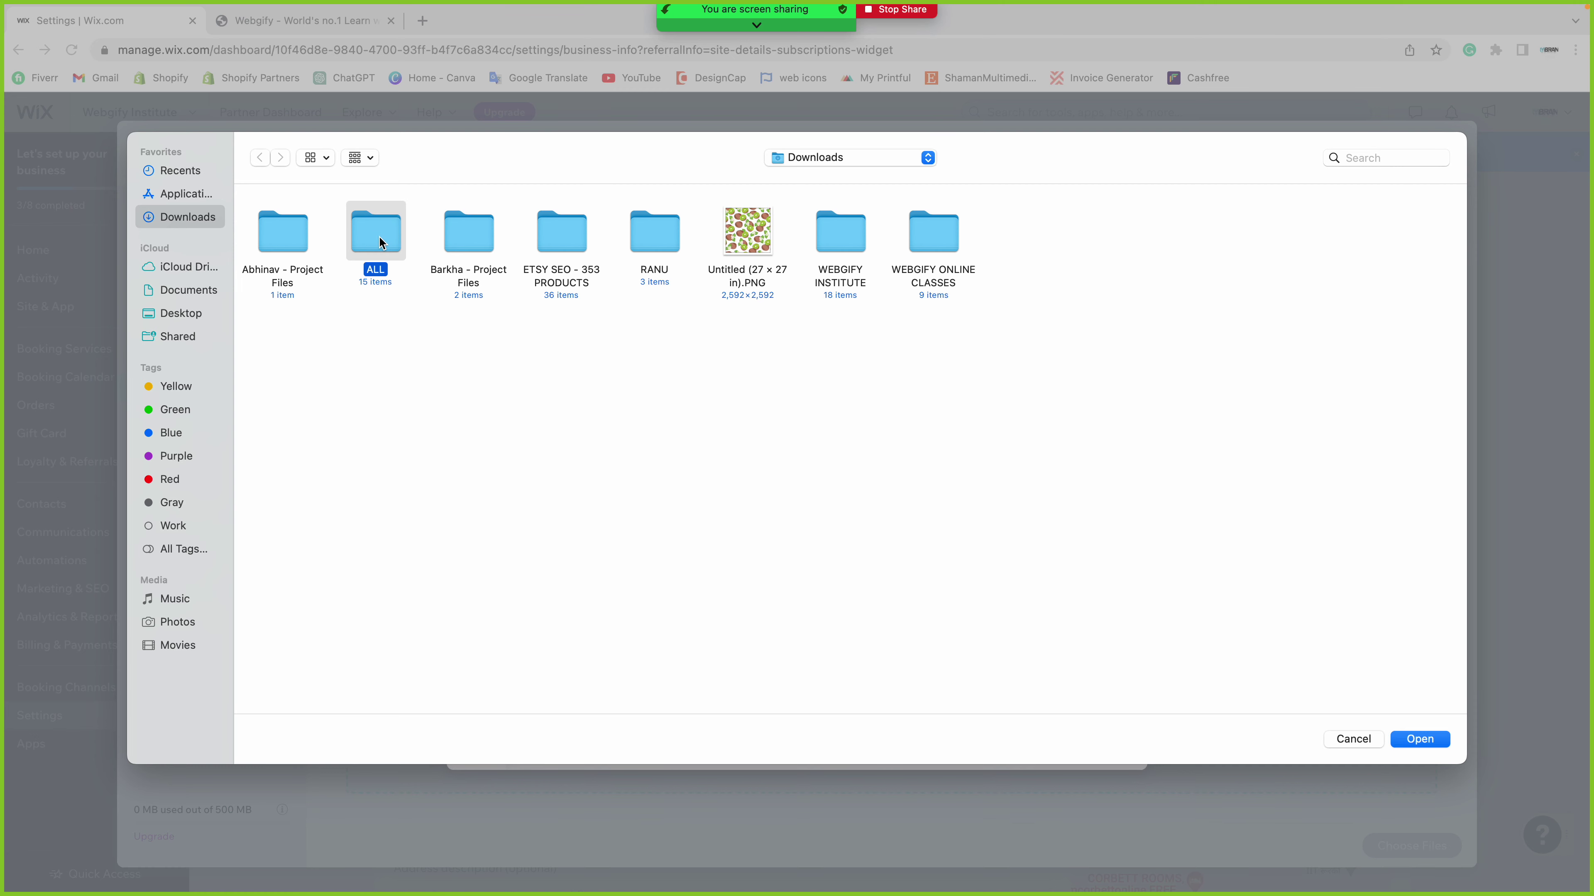
{"action": "double_click", "coordinate": [391, 251]}
{"action": "left_click", "coordinate": [260, 160]}
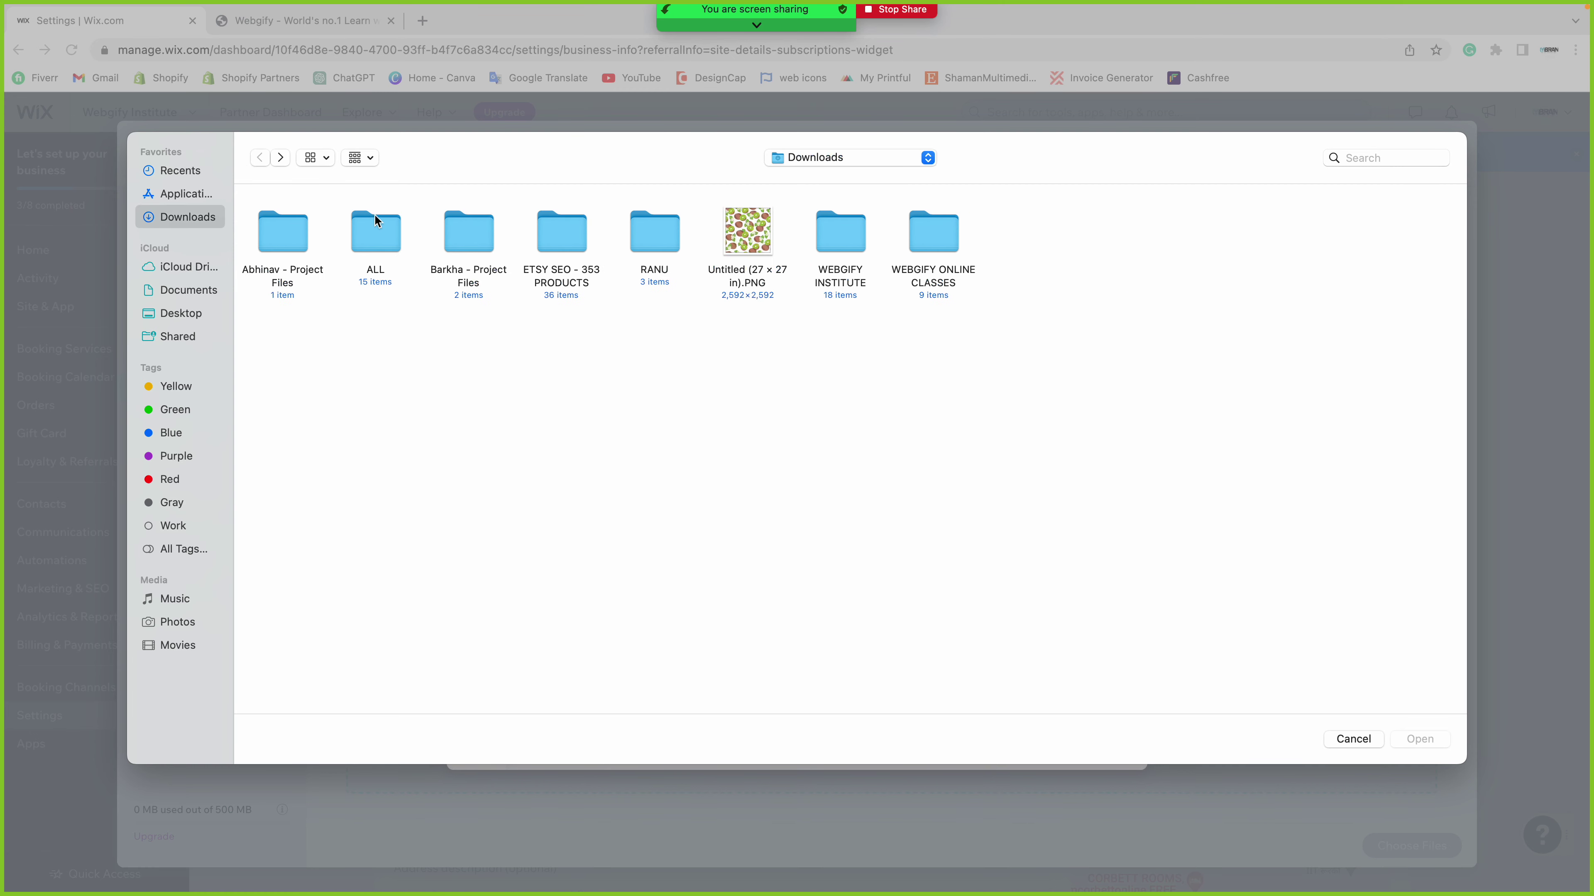
{"action": "left_click", "coordinate": [845, 248]}
{"action": "double_click", "coordinate": [846, 248]}
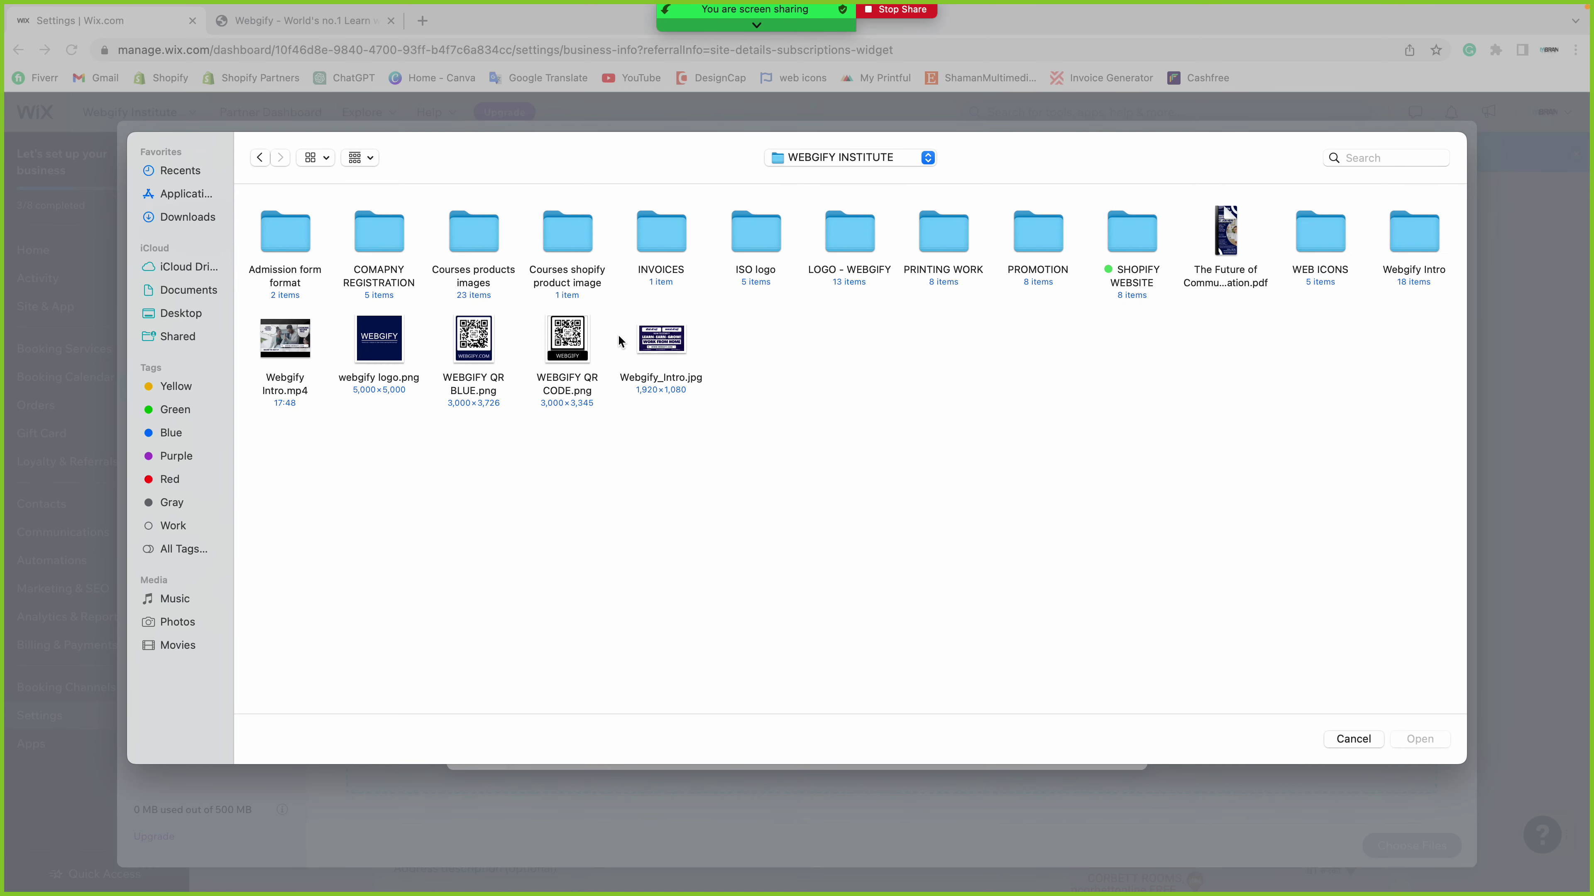
{"action": "left_click", "coordinate": [369, 356]}
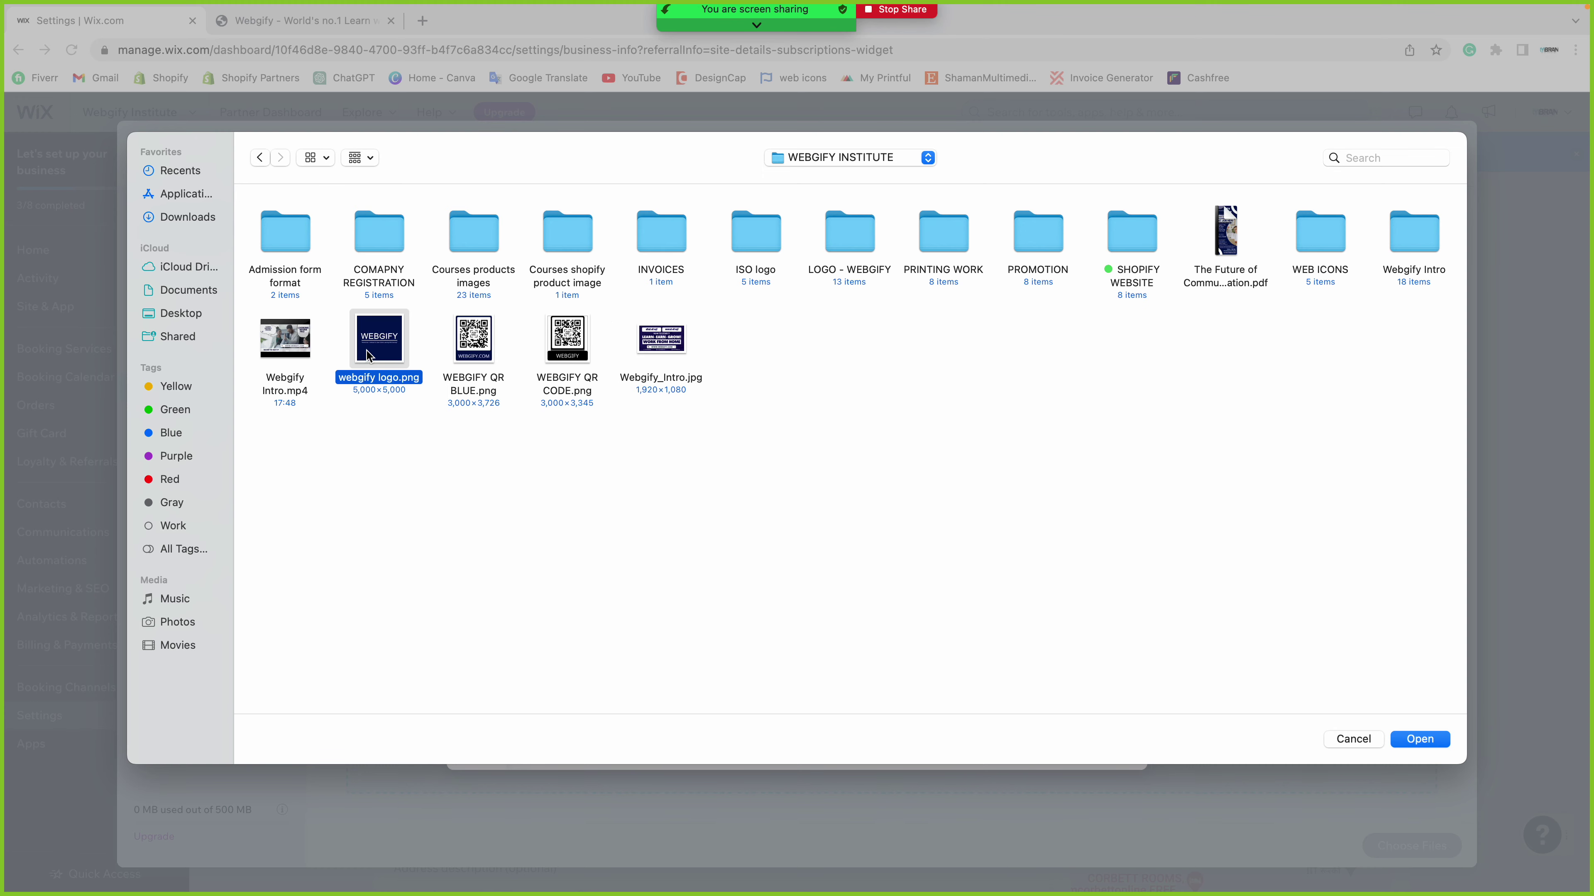
{"action": "key", "text": "space"}
{"action": "key", "text": "space"}
- Upload LOGO TEMPLATE.jpg from the LOGO - WEBGIFY folder
{"action": "left_click", "coordinate": [853, 245]}
{"action": "double_click", "coordinate": [854, 245]}
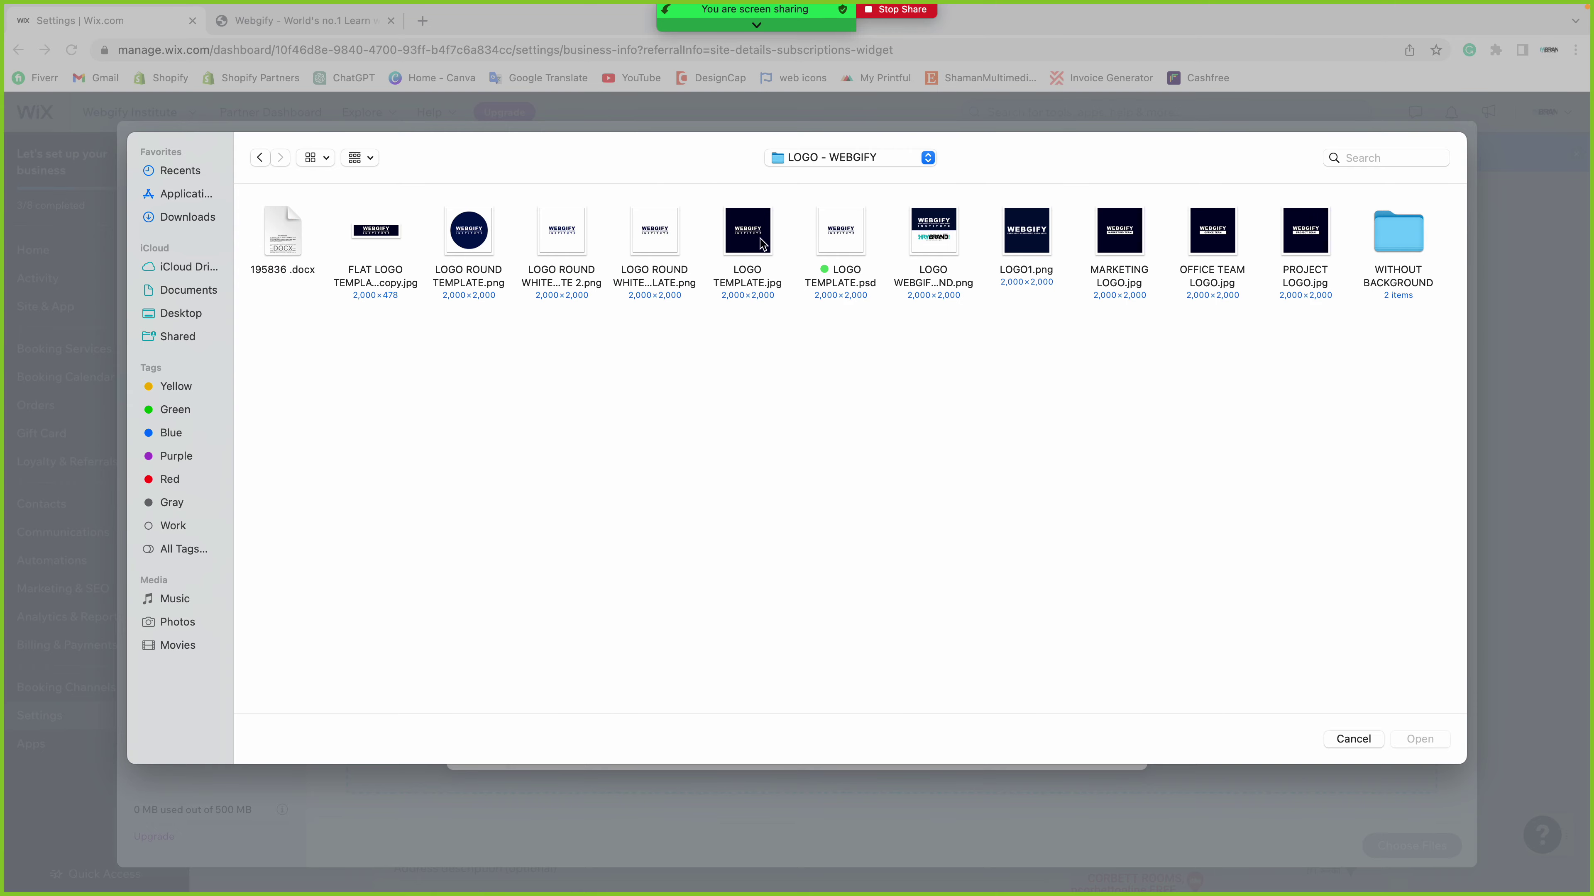
{"action": "left_click", "coordinate": [747, 232]}
{"action": "key", "text": "space"}
{"action": "key", "text": "space"}
{"action": "double_click", "coordinate": [747, 233]}
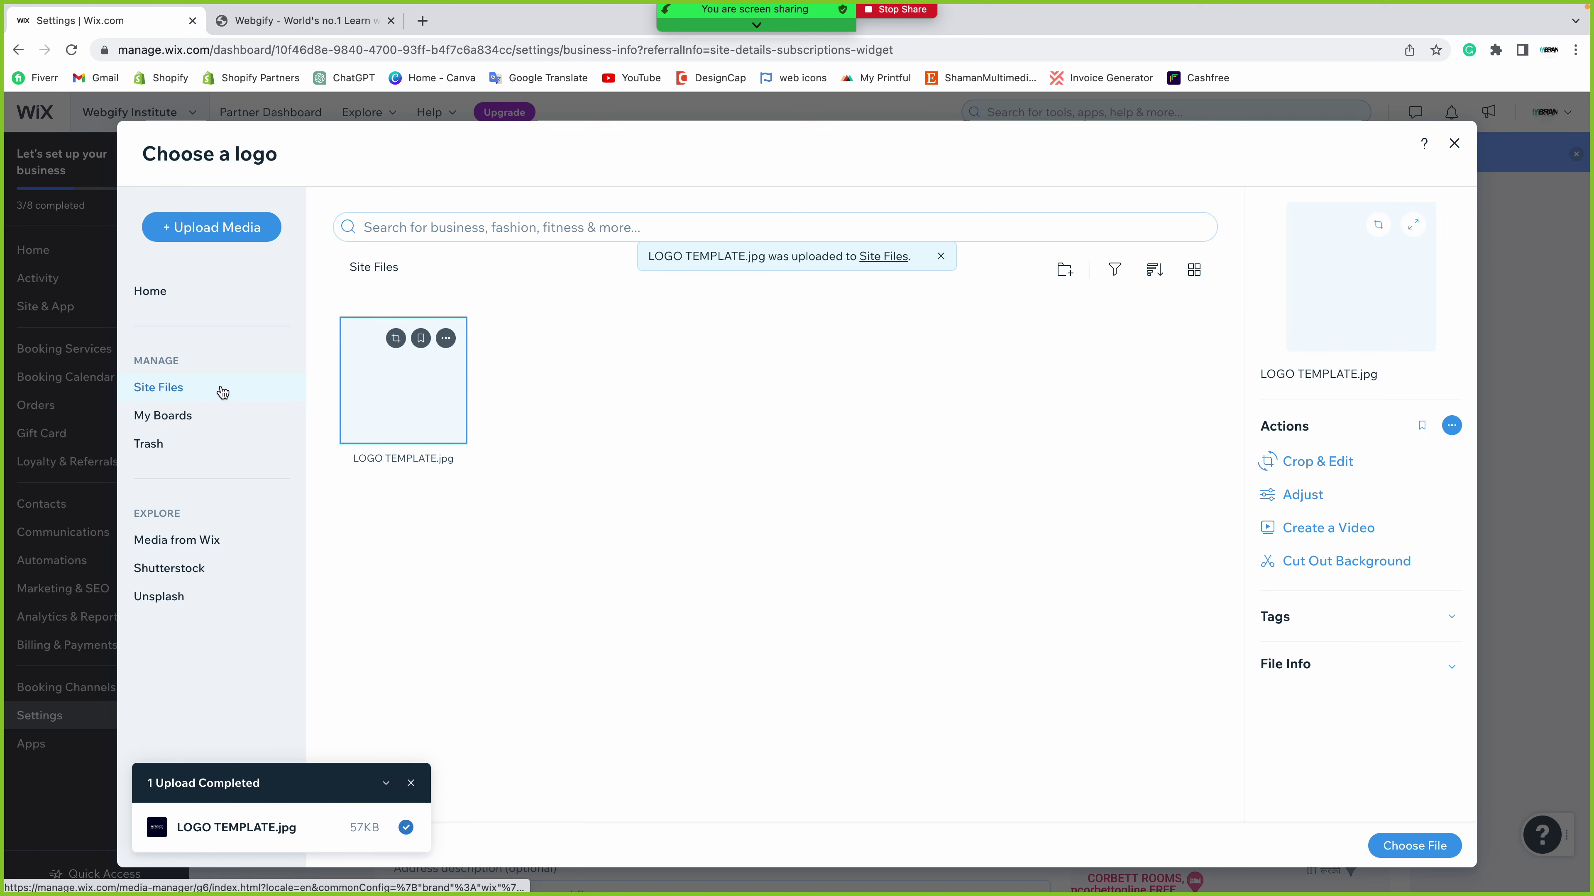
- Create a Site Files folder named Logo and move LOGO TEMPLATE.jpg into it
{"action": "left_click", "coordinate": [411, 782]}
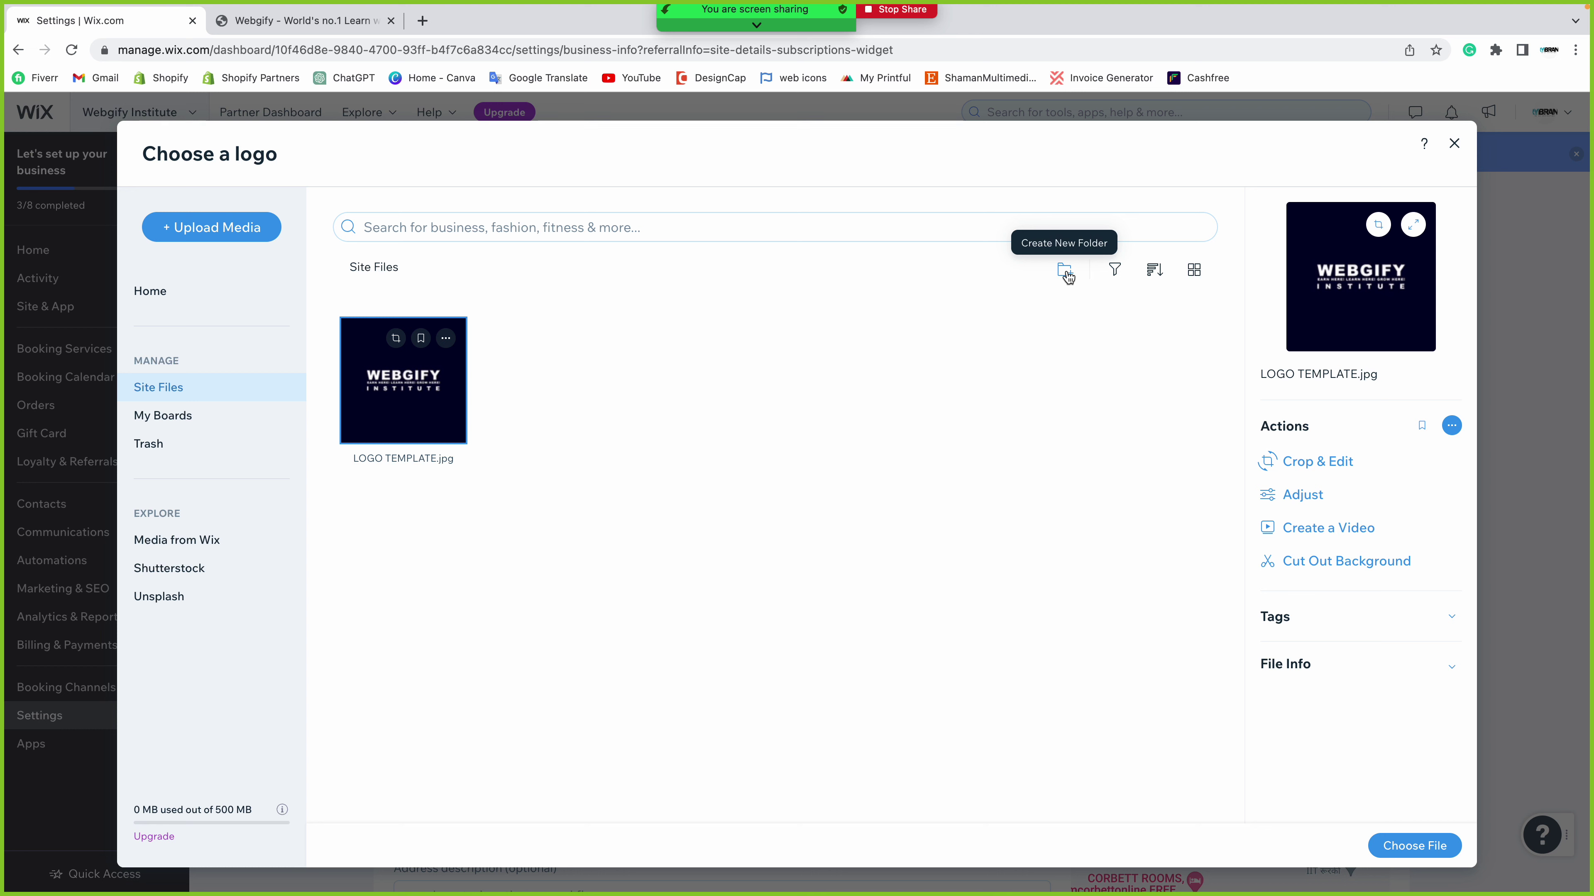
{"action": "left_click", "coordinate": [1065, 271]}
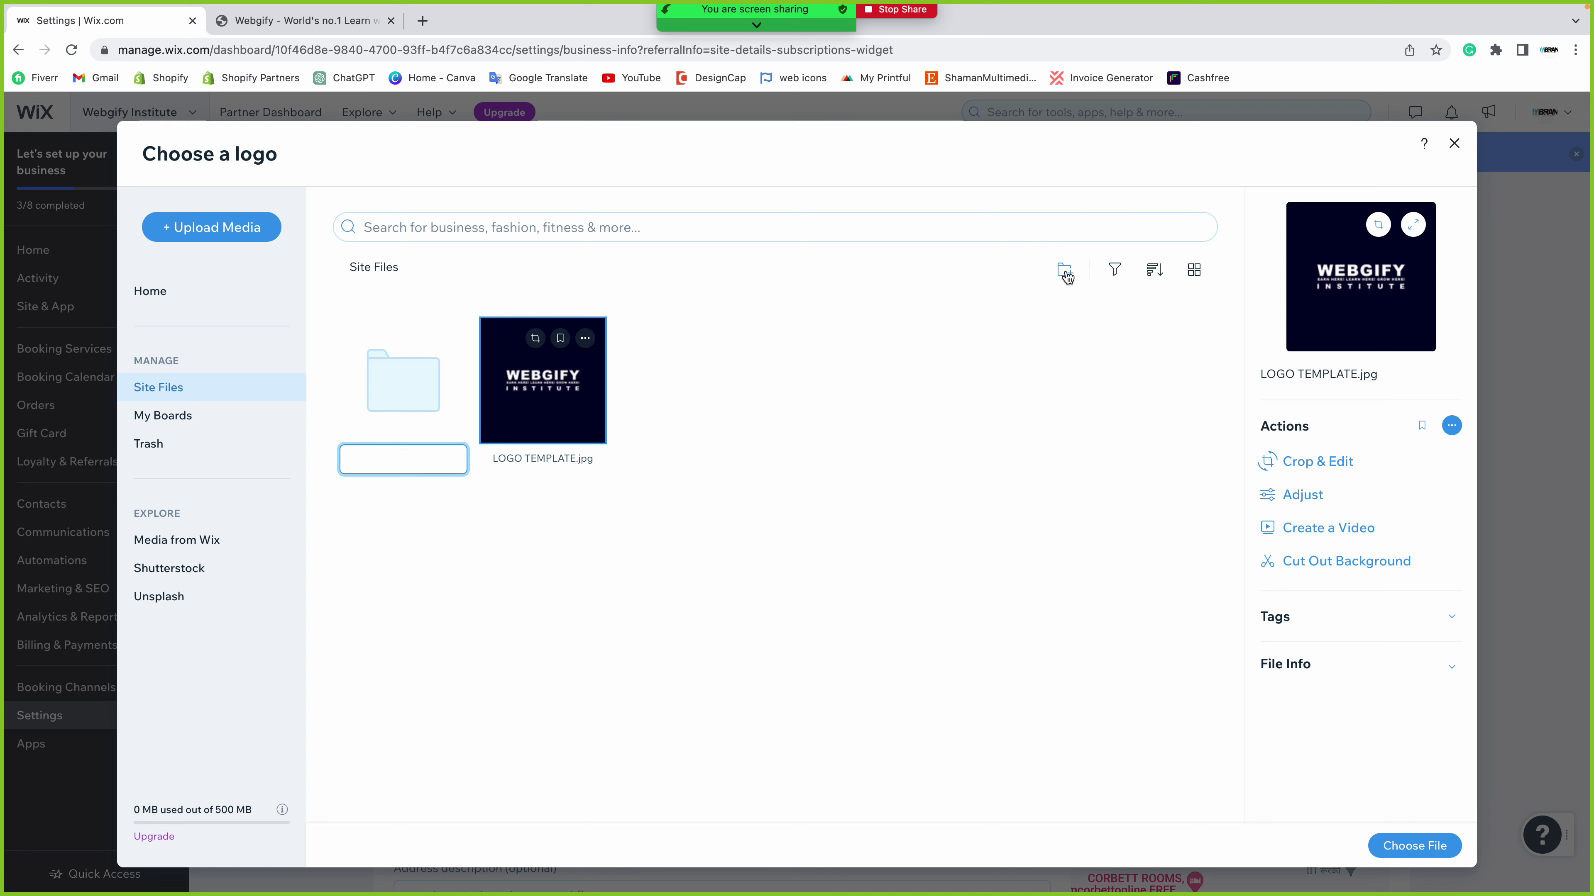
{"action": "type", "text": "Logo"}
{"action": "key", "text": "Return"}
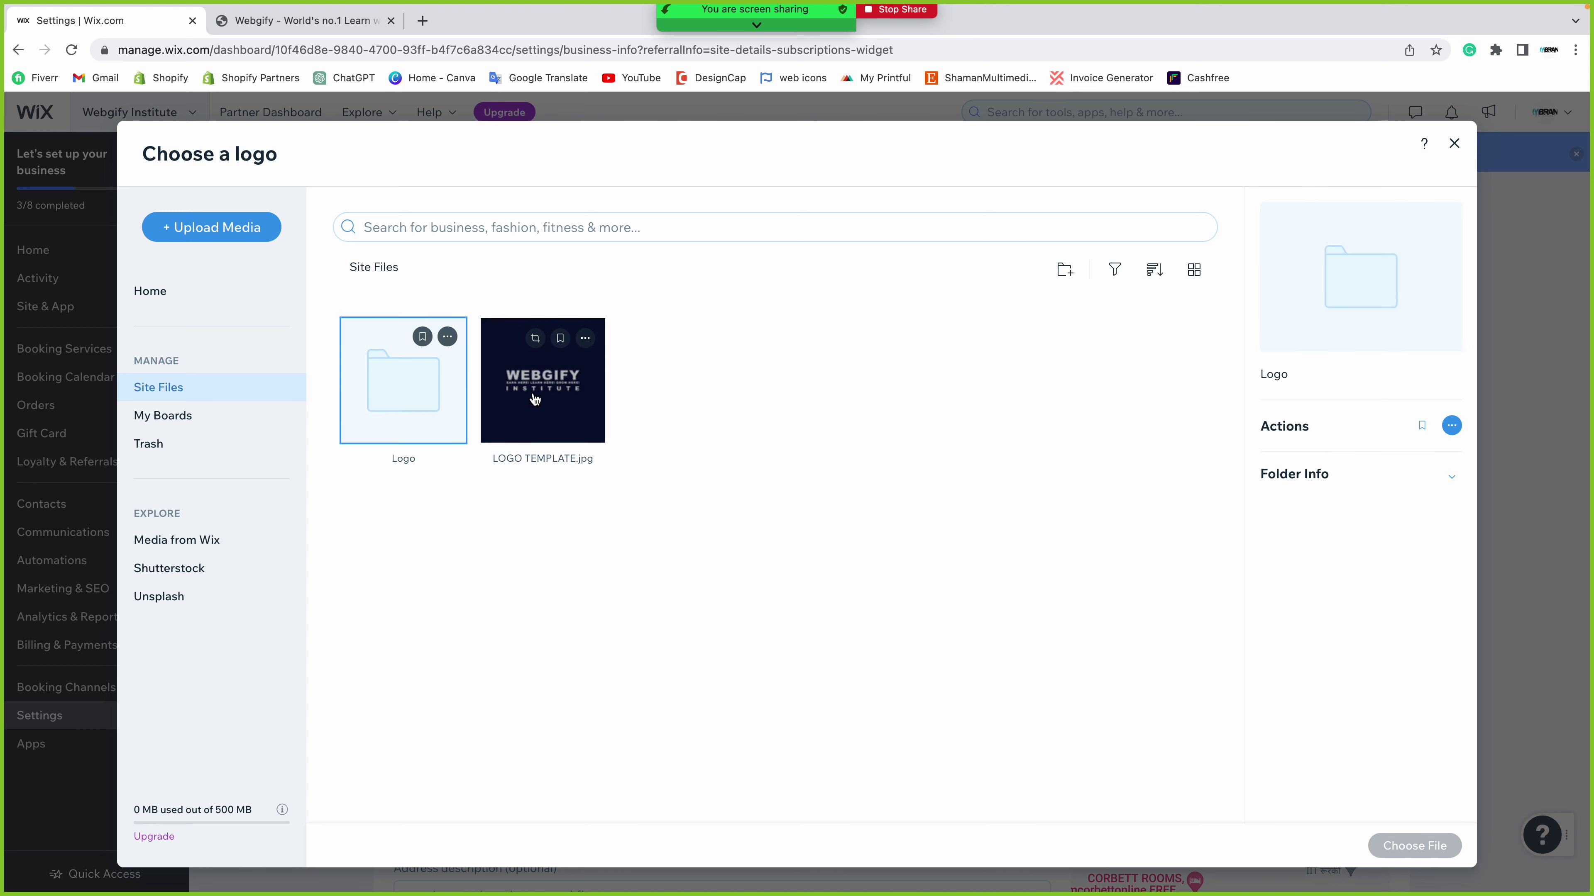
{"action": "left_click", "coordinate": [585, 338]}
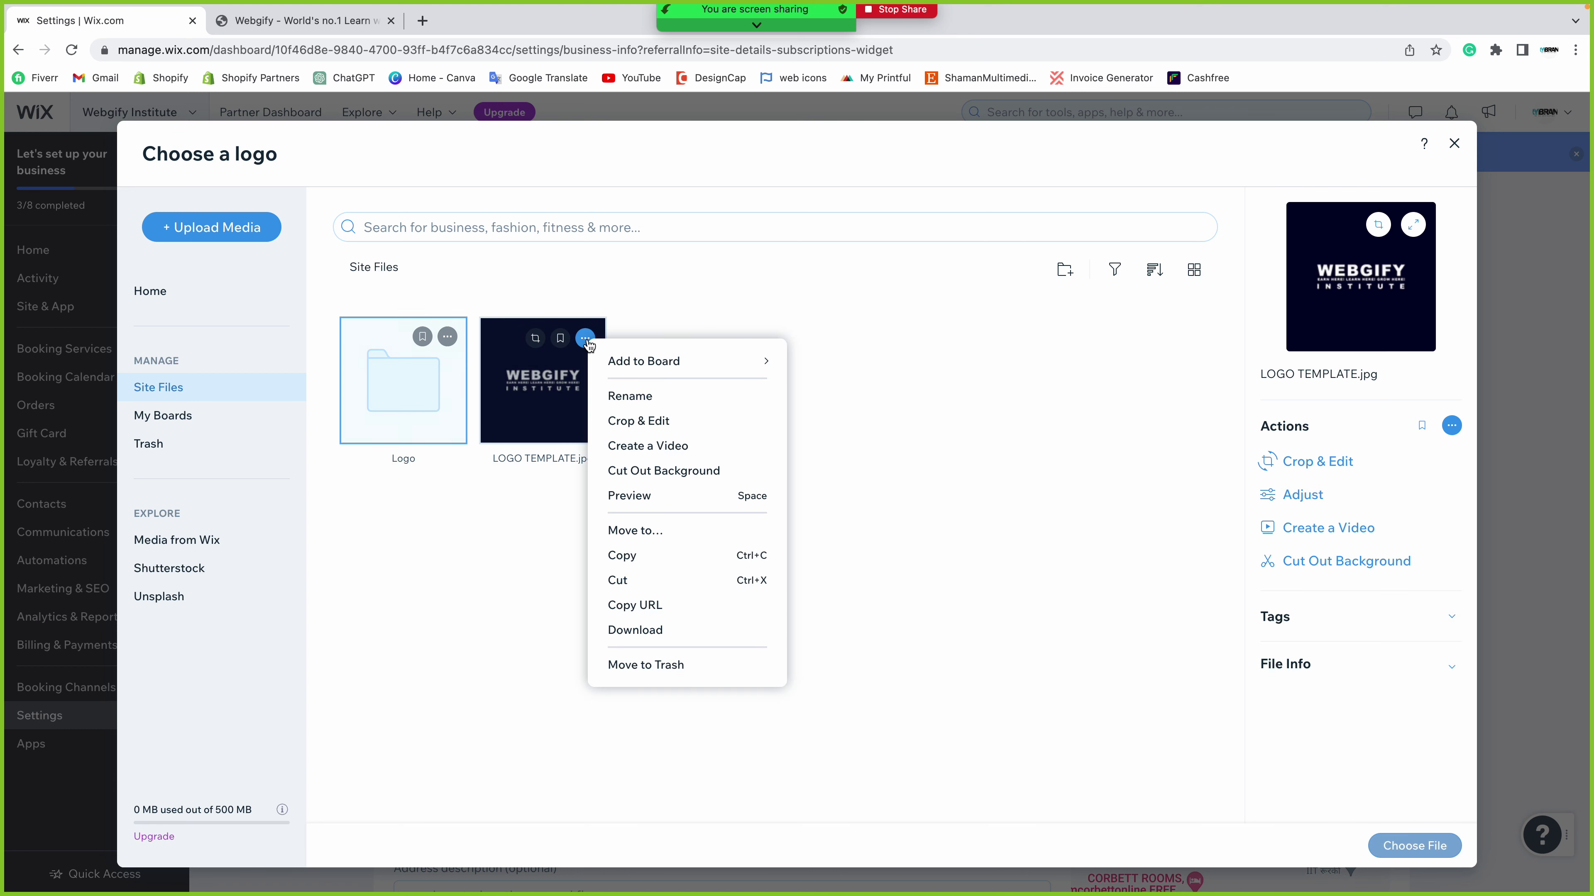
{"action": "left_click", "coordinate": [629, 530]}
{"action": "left_click", "coordinate": [651, 376]}
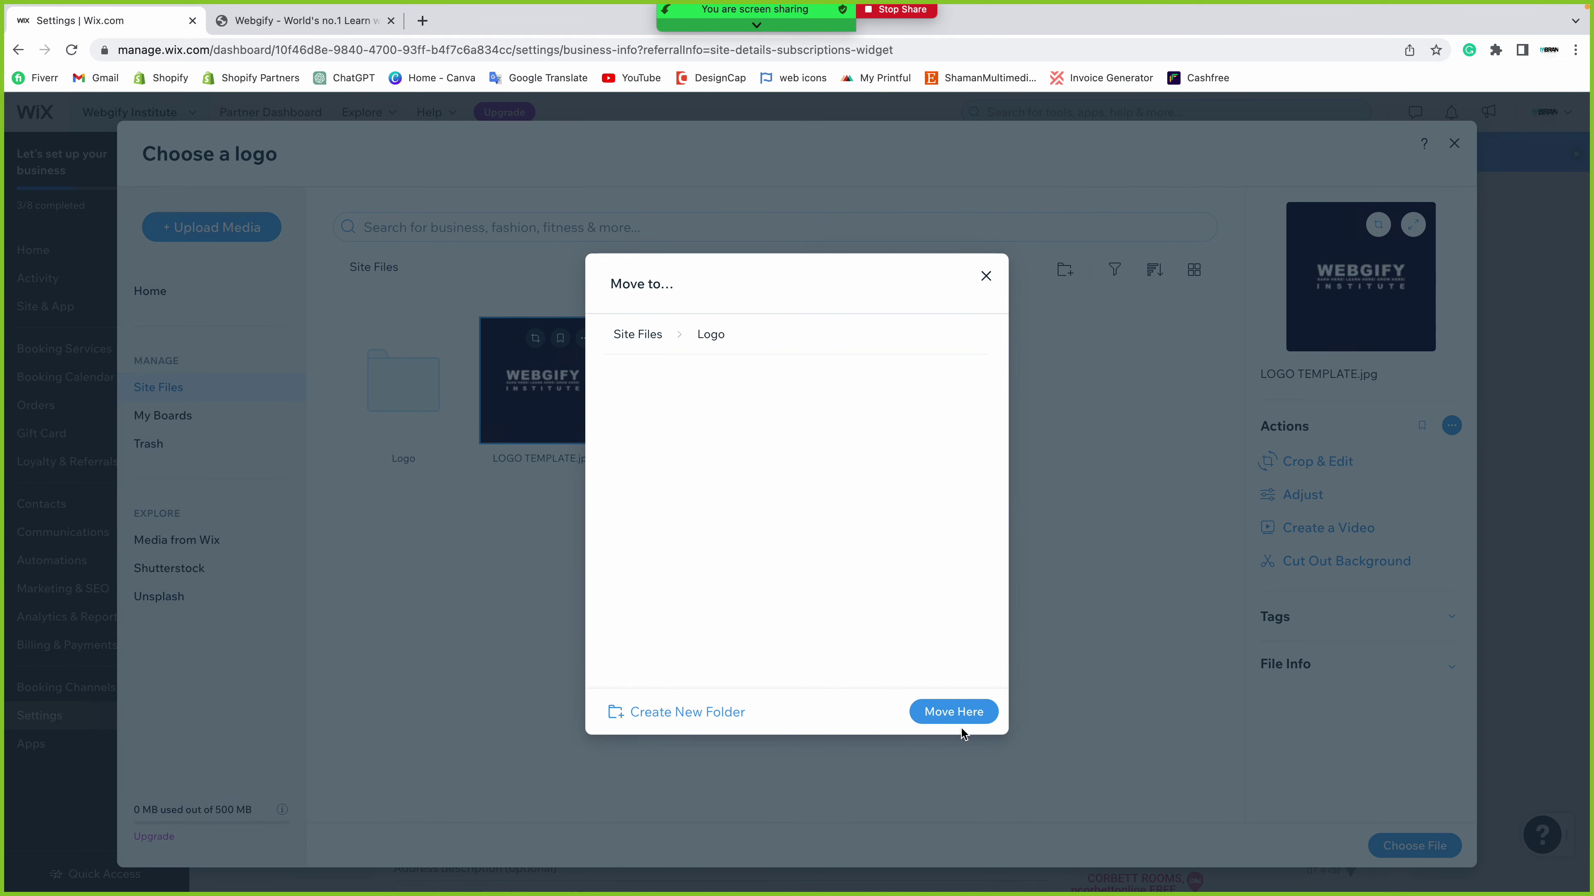
{"action": "left_click", "coordinate": [954, 716]}
- Set LOGO TEMPLATE.jpg from the Logo folder as the business logo
{"action": "double_click", "coordinate": [421, 395]}
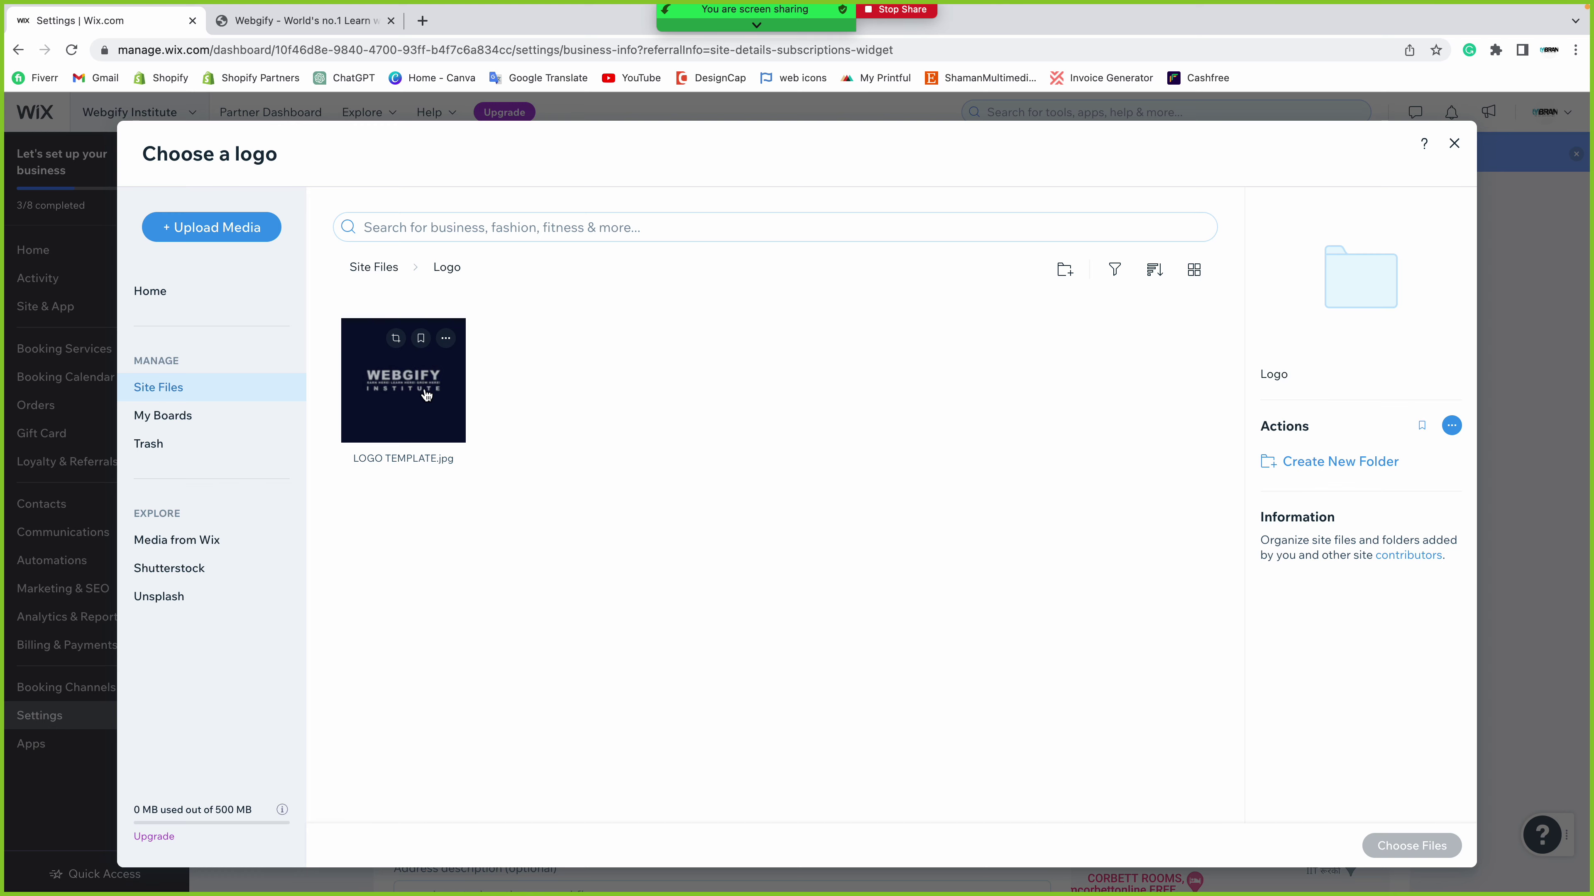
{"action": "left_click", "coordinate": [426, 394]}
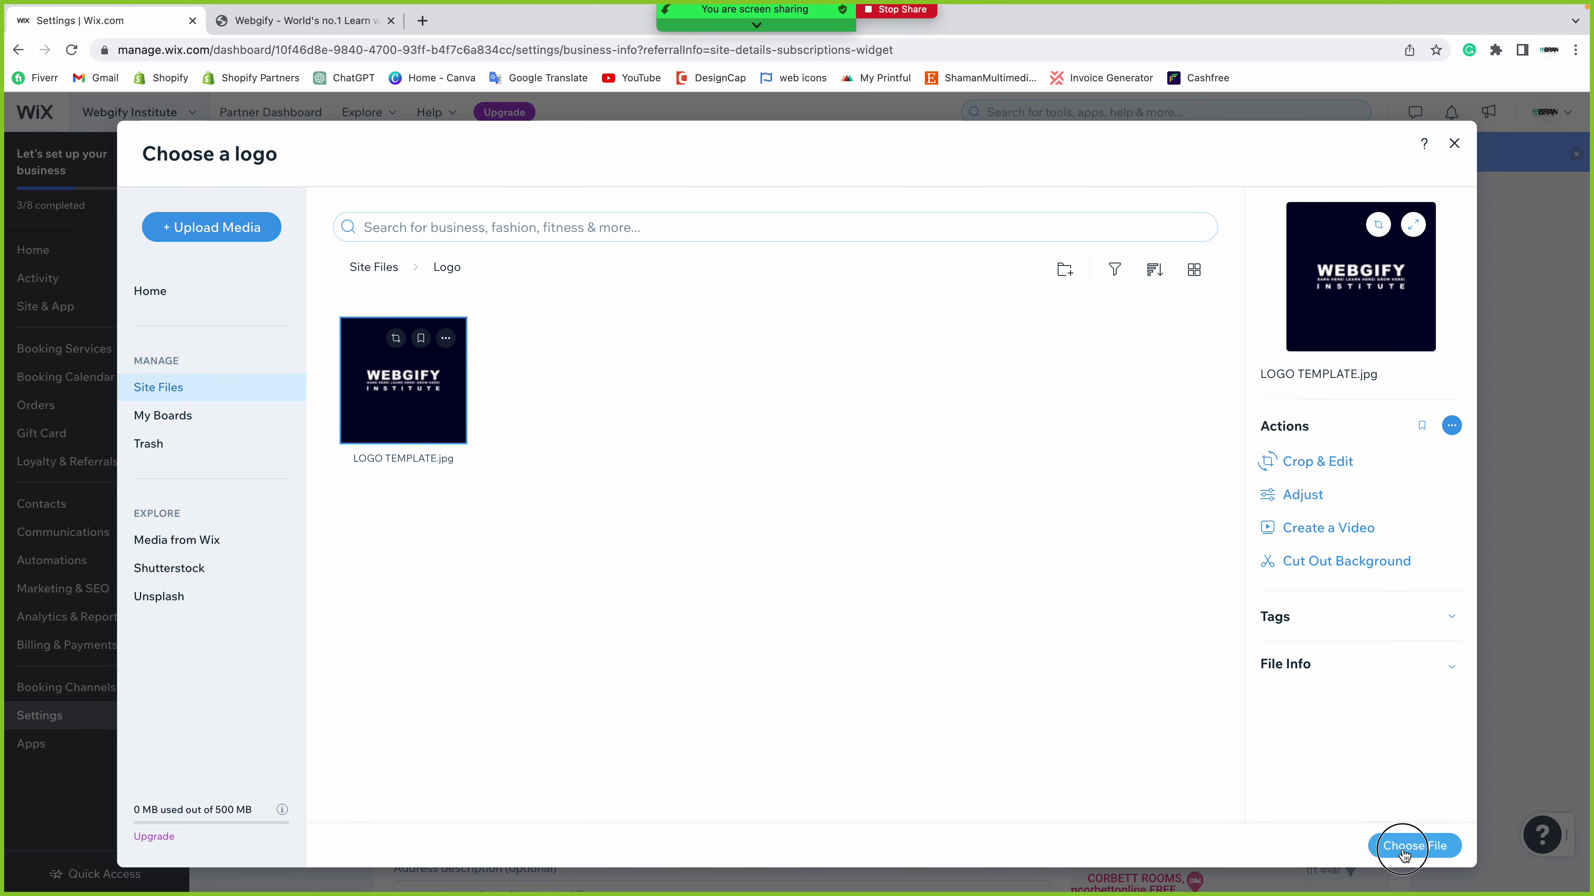
{"action": "left_click", "coordinate": [1405, 845]}
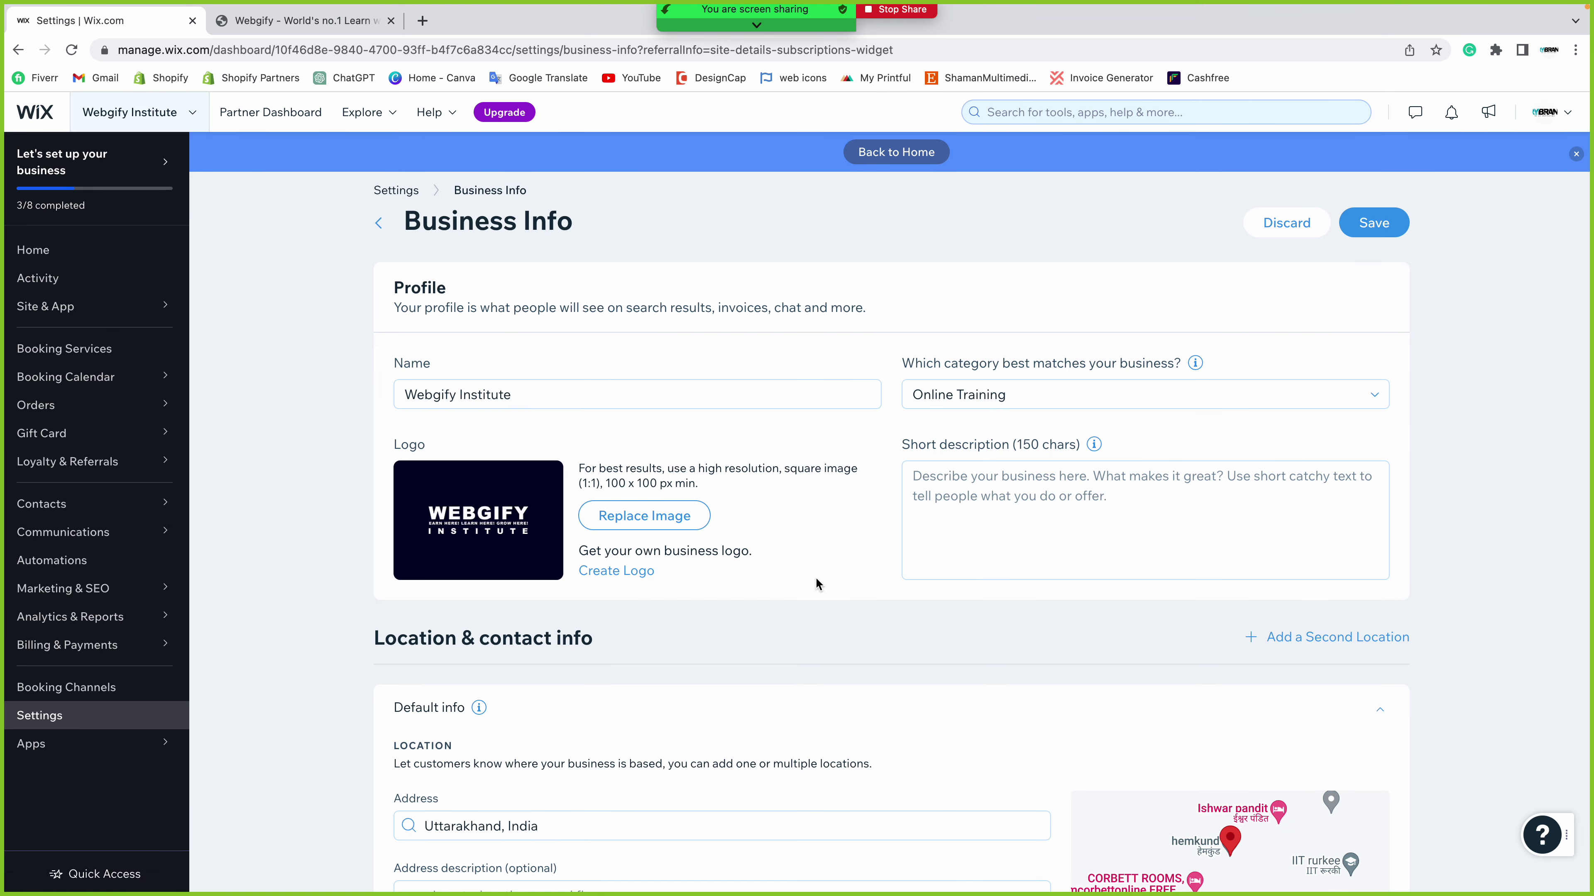
- Save the Business Info profile with the new WEBGIFY INSTITUTE logo
{"action": "mouse_move", "coordinate": [464, 558]}
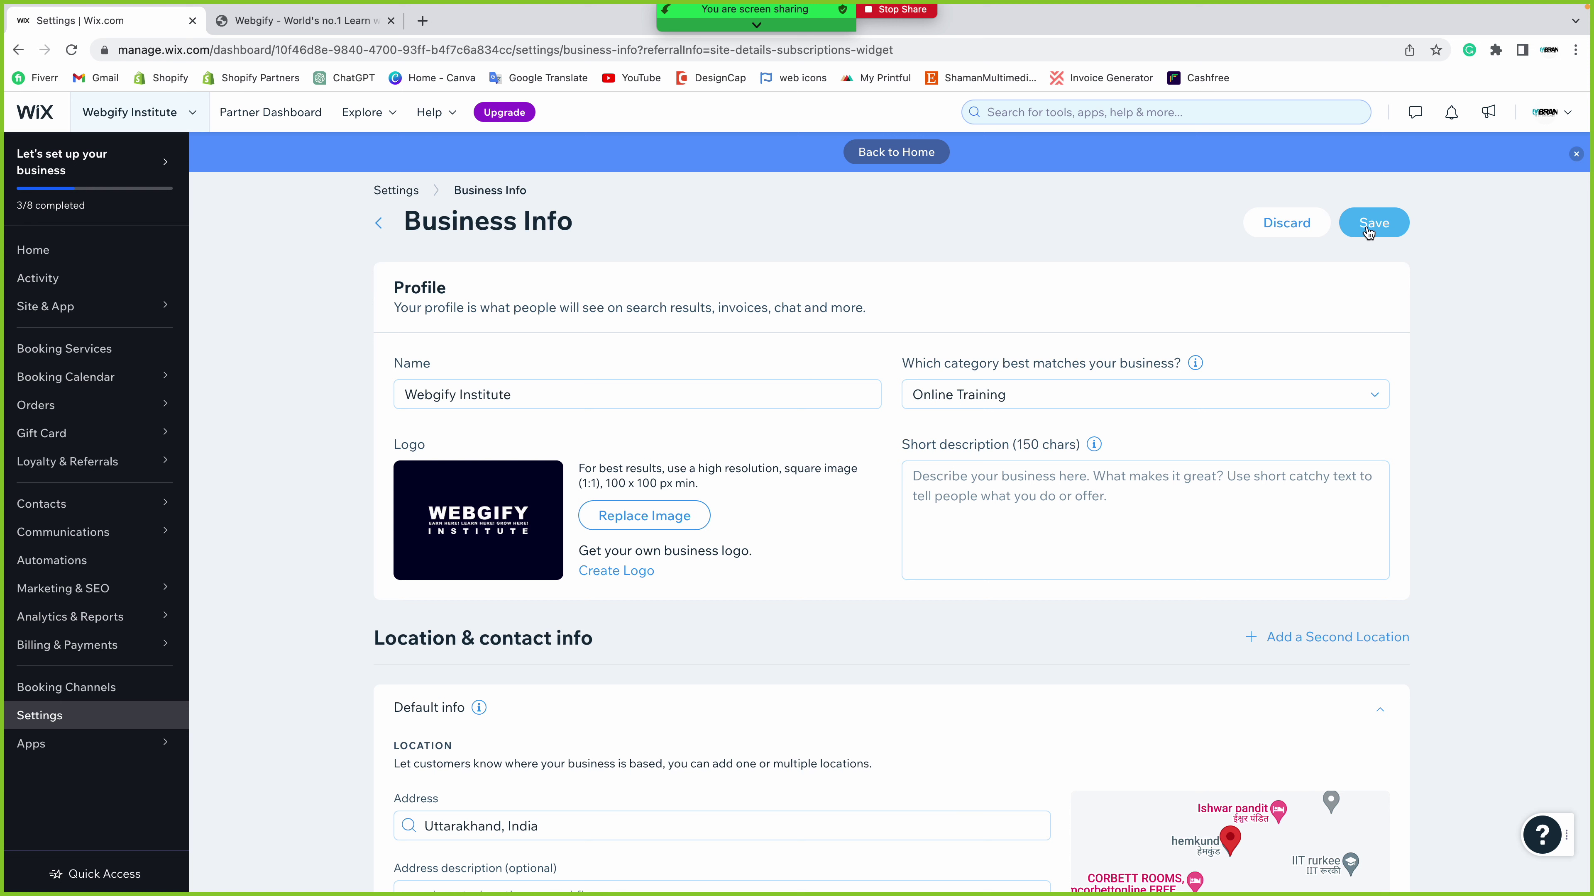
{"action": "left_click", "coordinate": [1366, 228]}
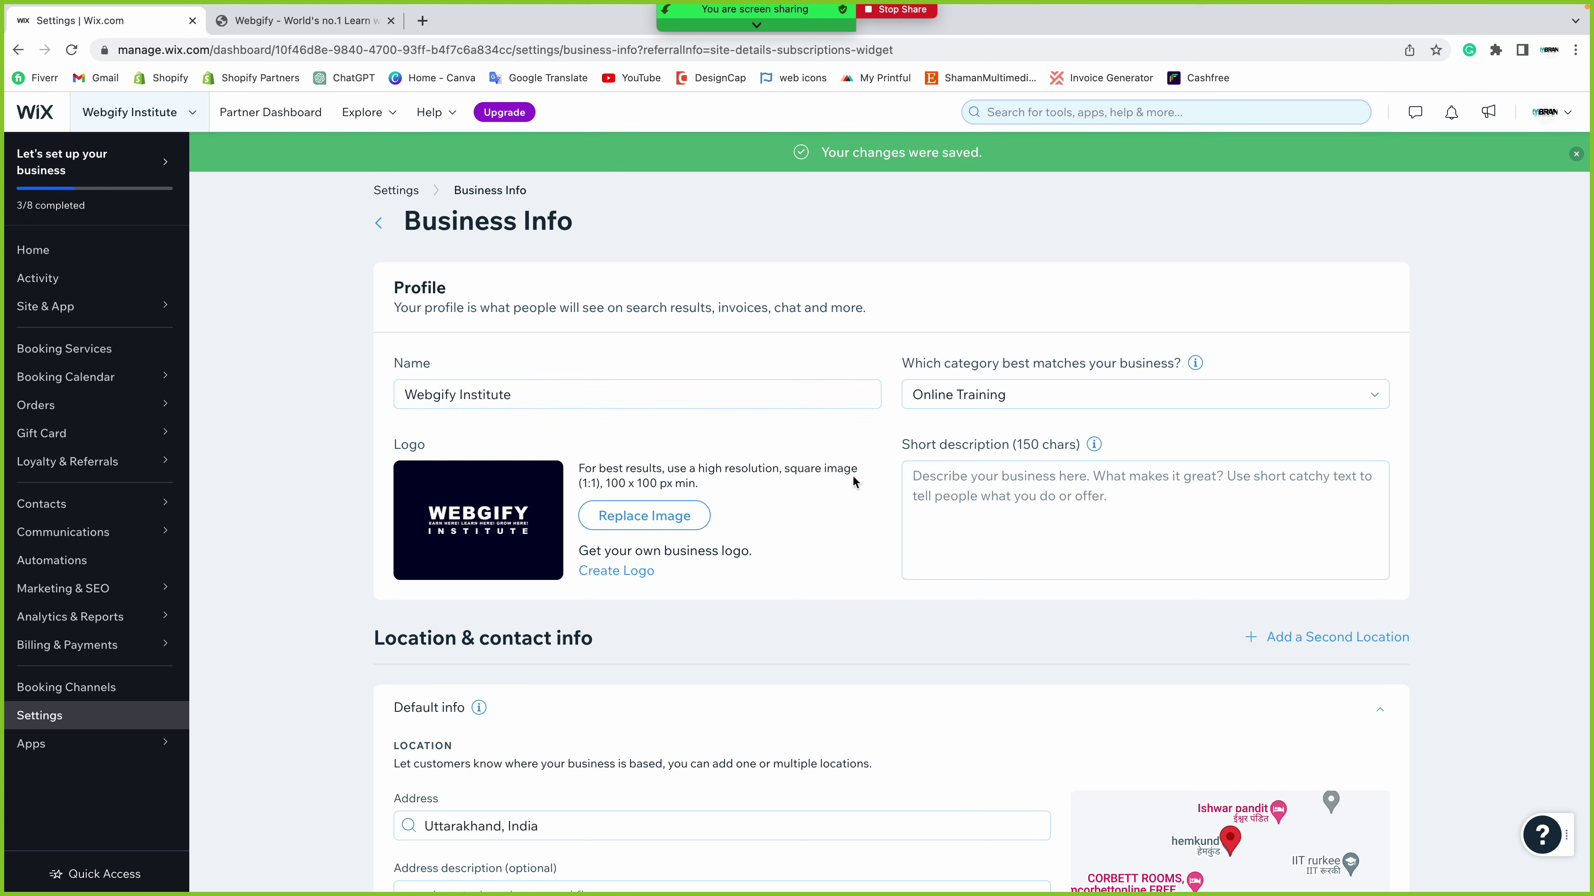
{"action": "left_click", "coordinate": [953, 487]}
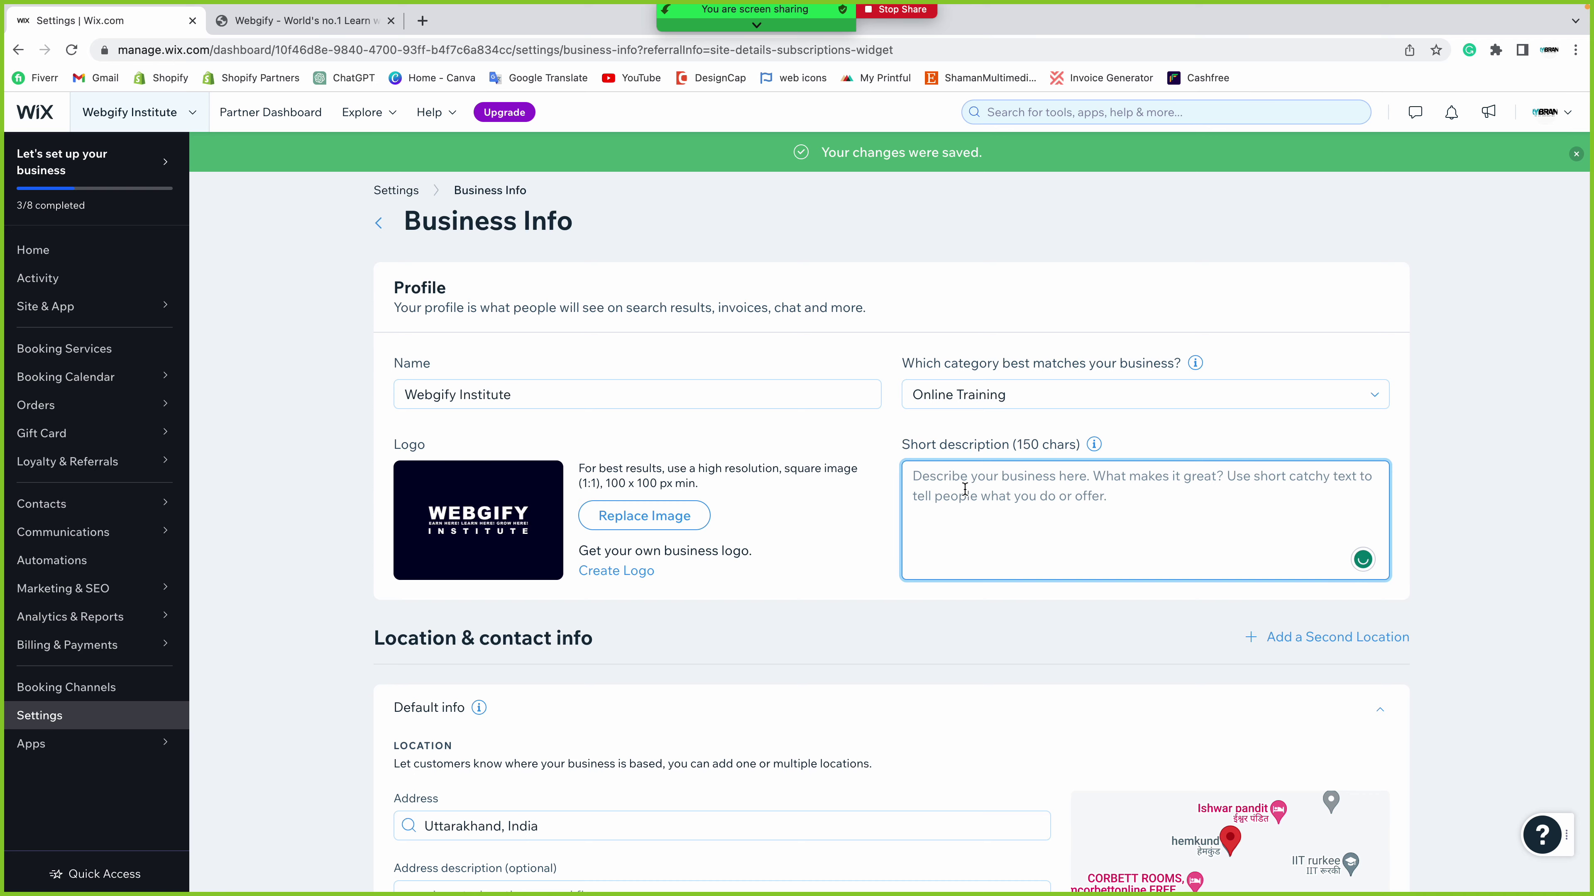
- Copy the webgify.com tagline into Short description, drop the trailing quote, and save
{"action": "left_click", "coordinate": [301, 20]}
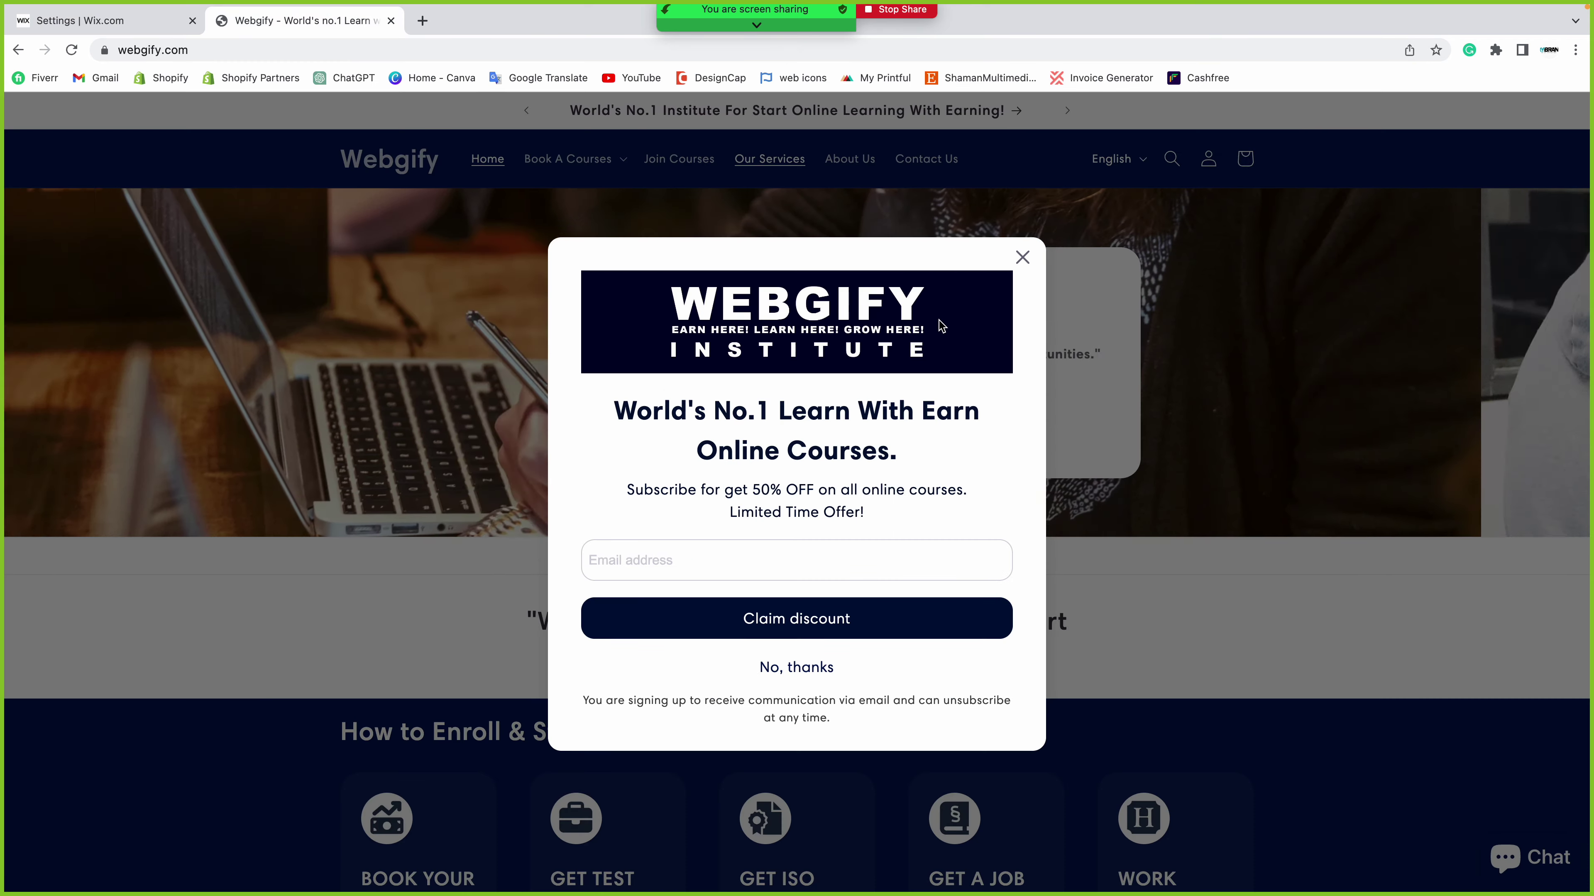
{"action": "left_click", "coordinate": [1022, 257]}
{"action": "left_click_drag", "start_coordinate": [543, 620], "coordinate": [939, 661]}
{"action": "key", "text": "ctrl+c"}
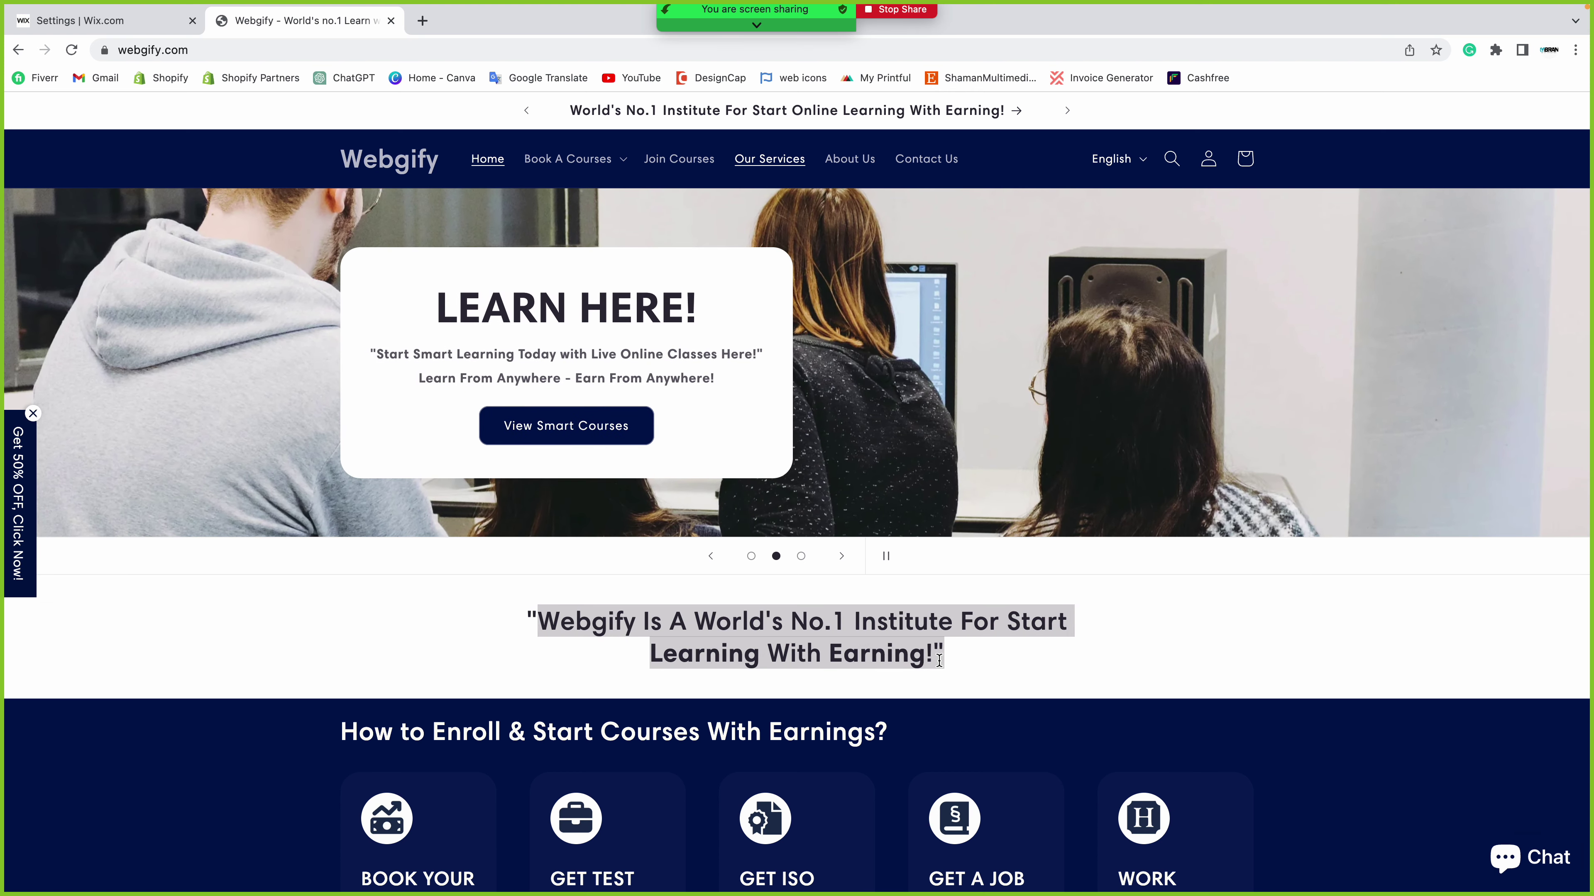
{"action": "left_click", "coordinate": [100, 20]}
{"action": "key", "text": "ctrl+v"}
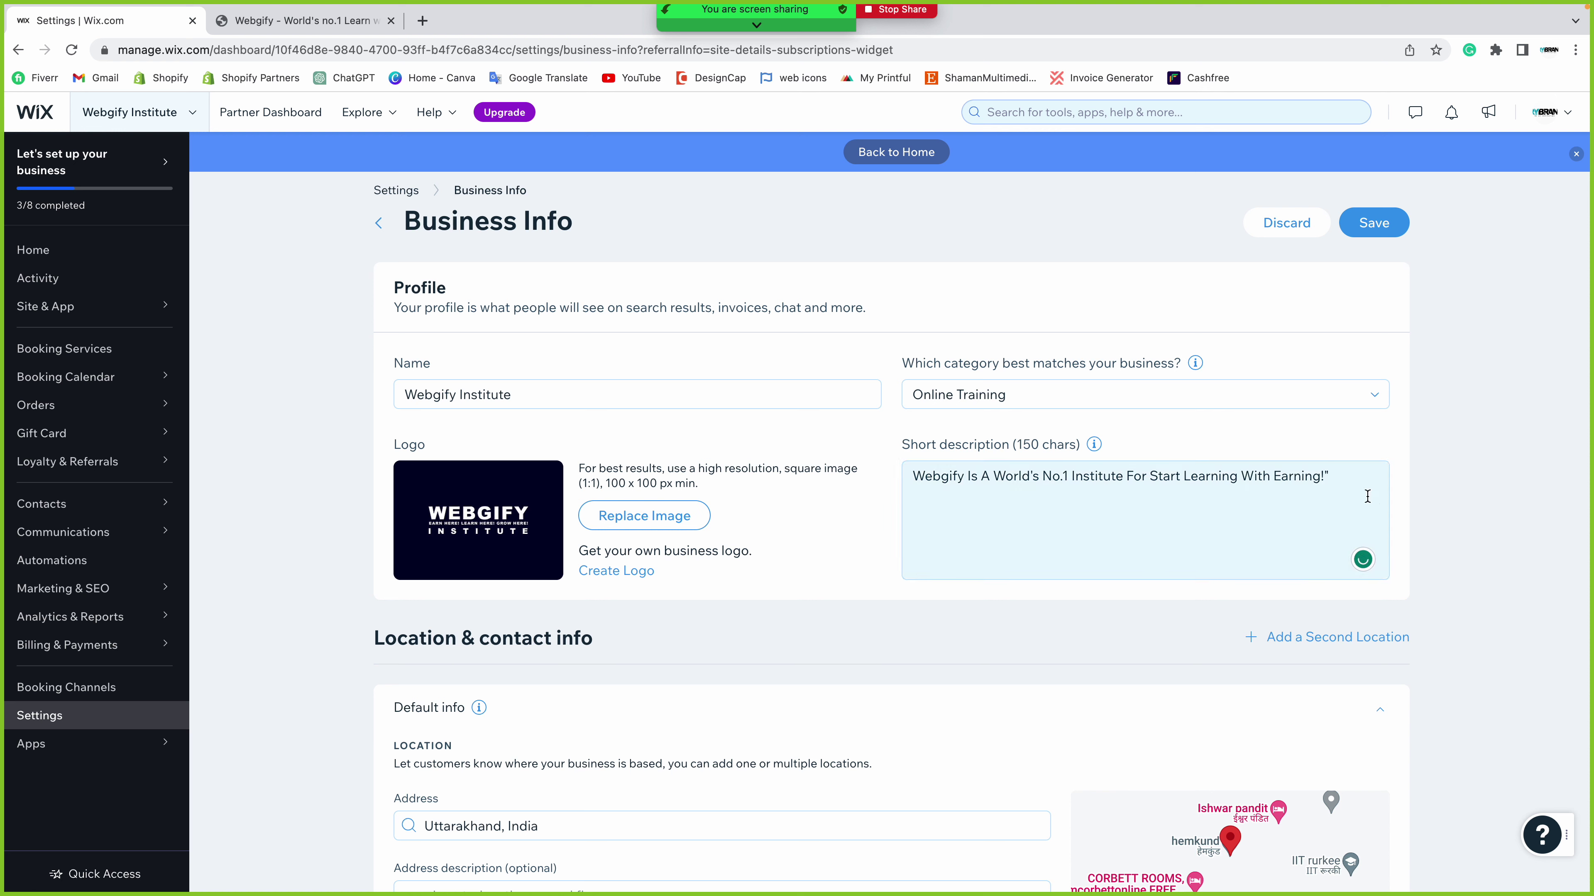
{"action": "key", "text": "BackSpace"}
{"action": "left_click", "coordinate": [1418, 513]}
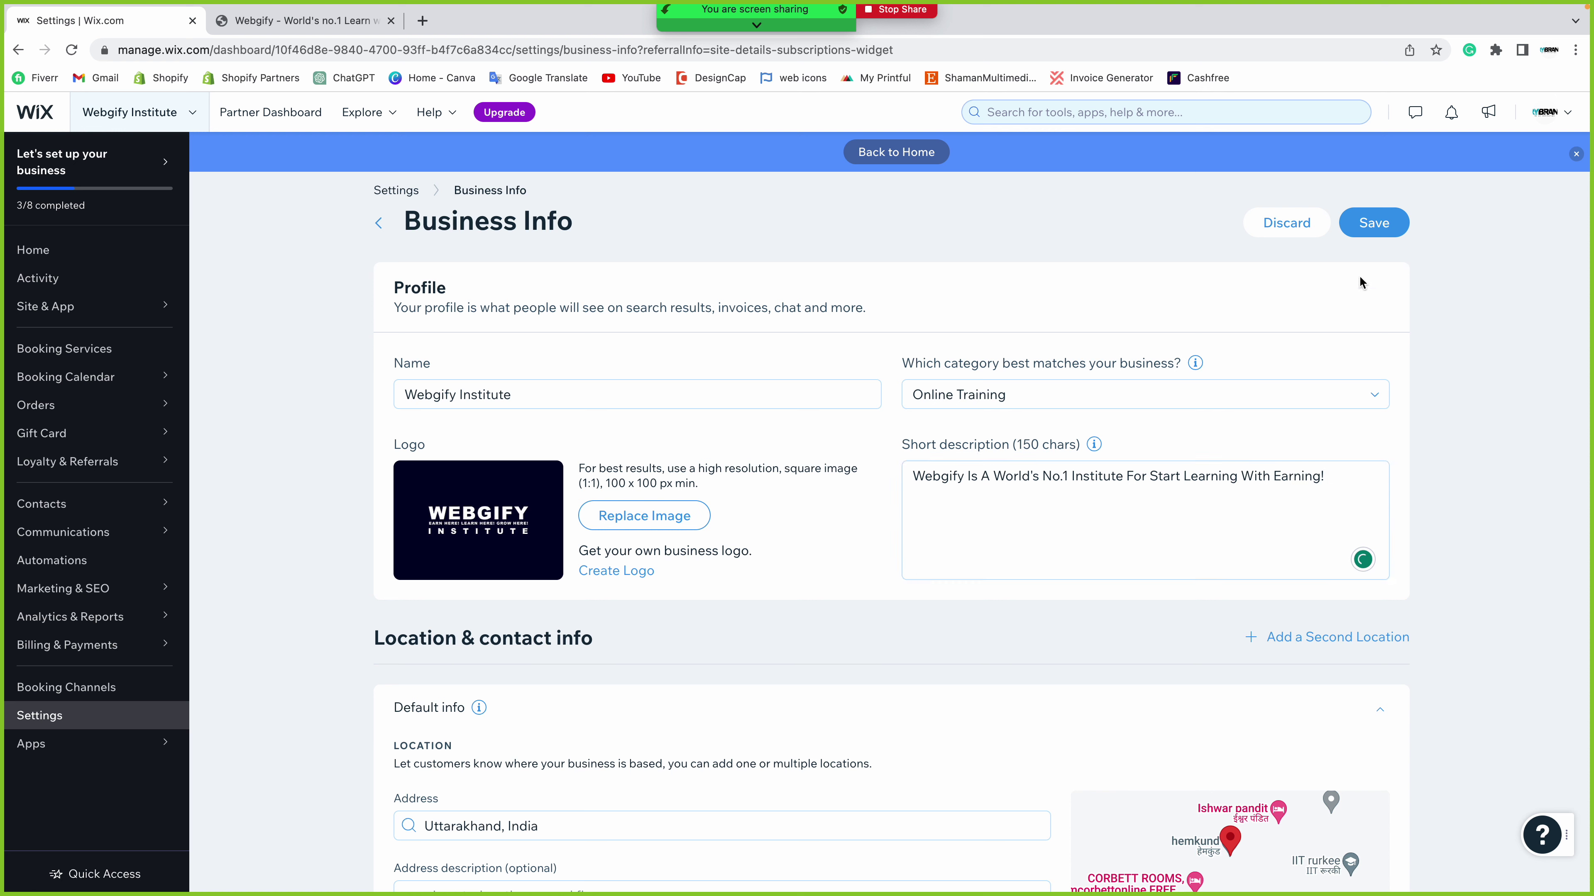
{"action": "left_click", "coordinate": [1371, 227]}
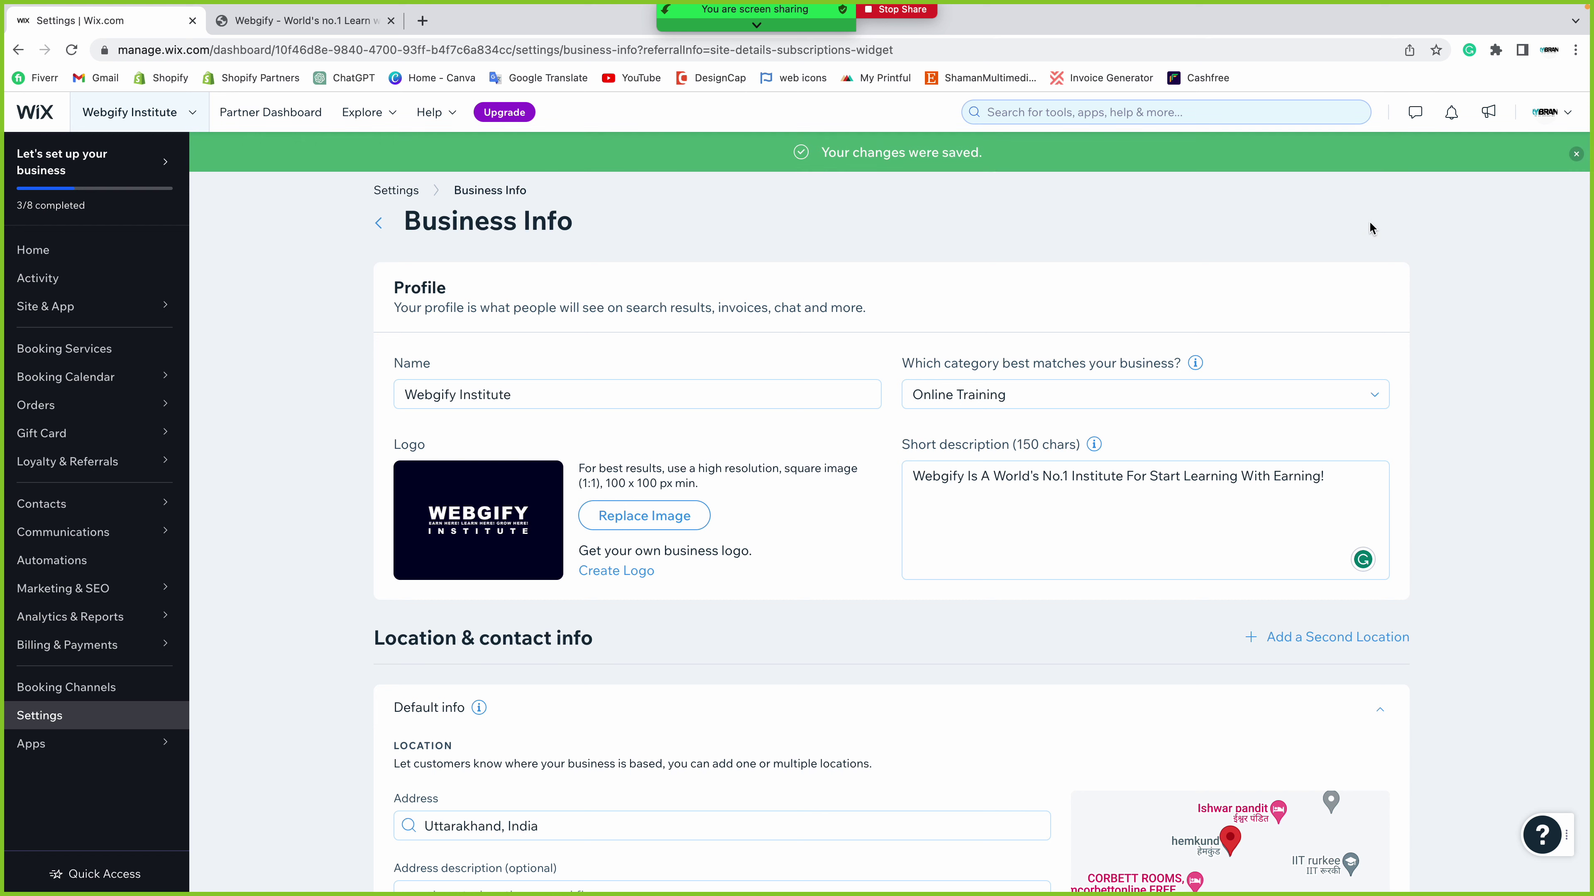
- Add a second business location and expand the Location 1 (Default) details
{"action": "scroll", "coordinate": [1483, 405], "scroll_direction": "down", "scroll_amount": 5}
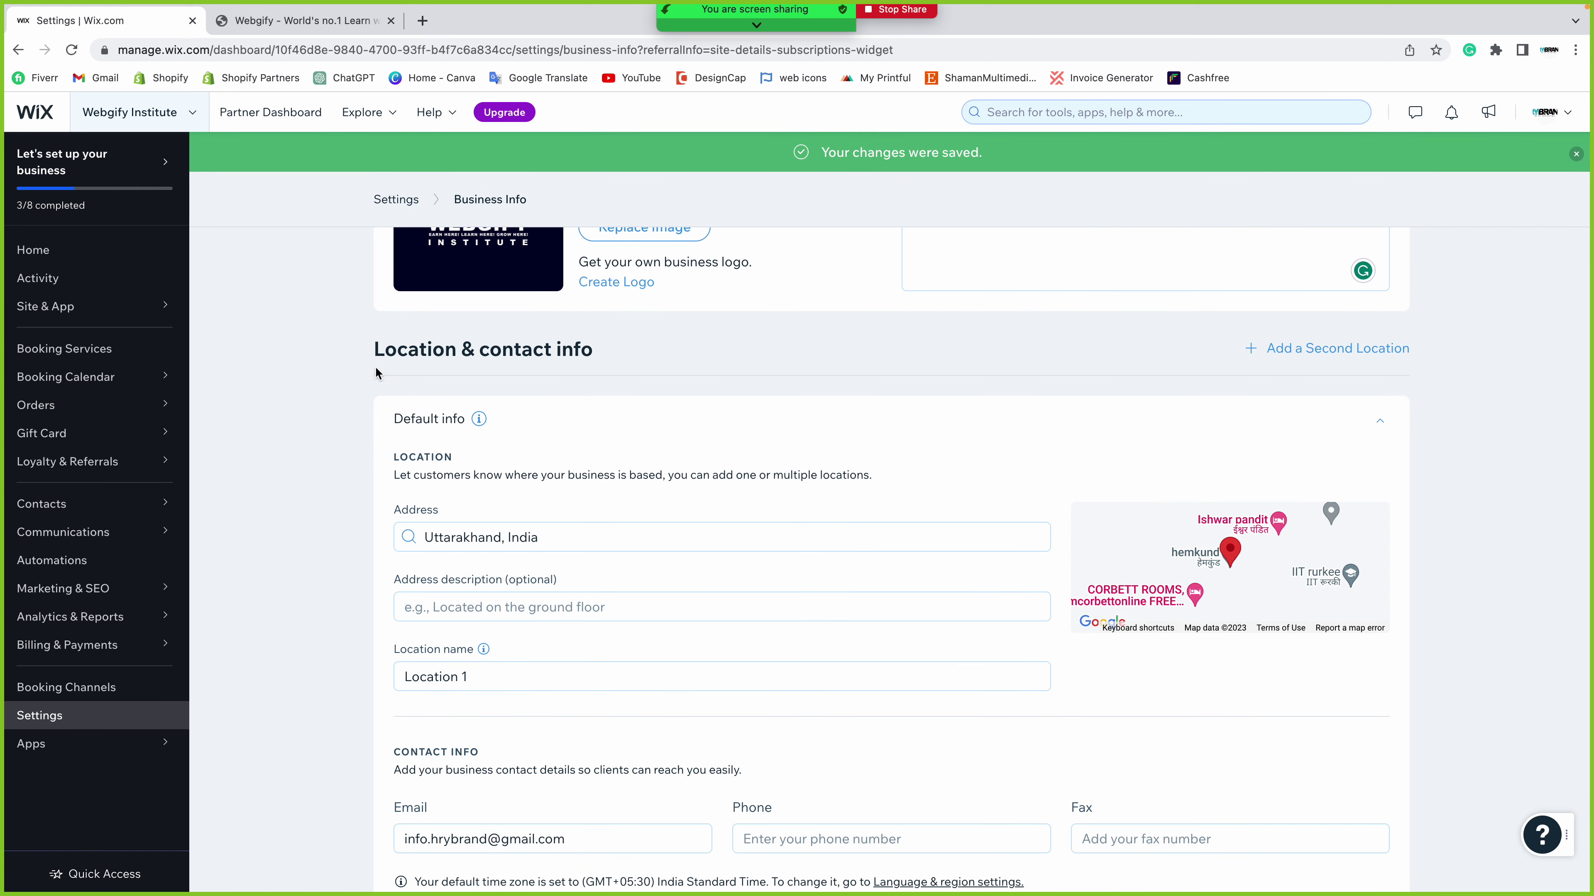
{"action": "left_click", "coordinate": [1320, 351]}
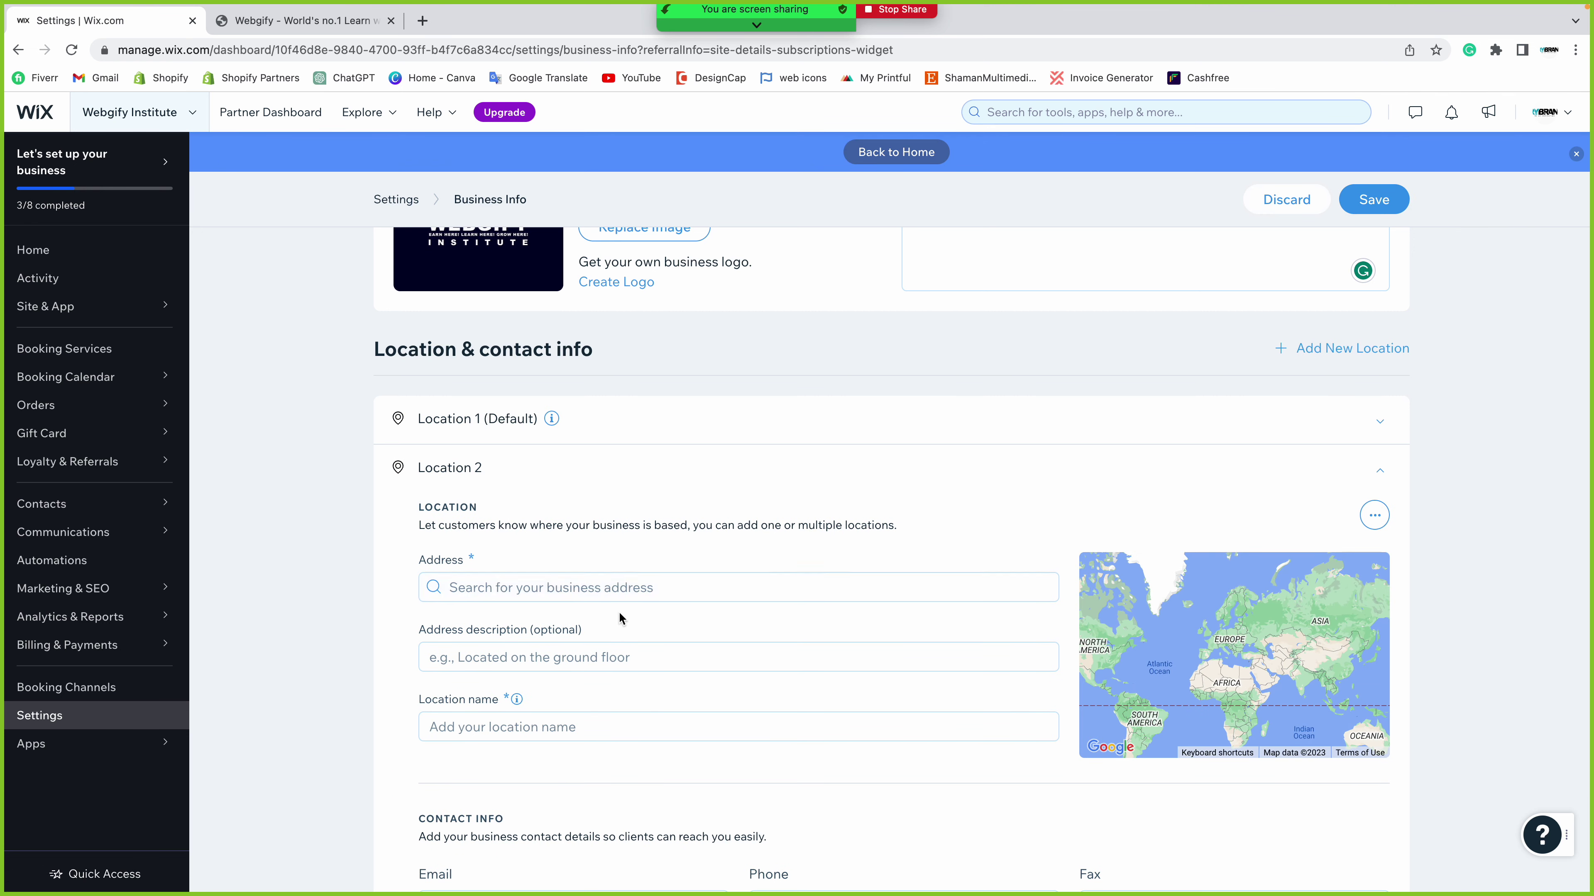
{"action": "scroll", "coordinate": [601, 593], "scroll_direction": "down", "scroll_amount": 6}
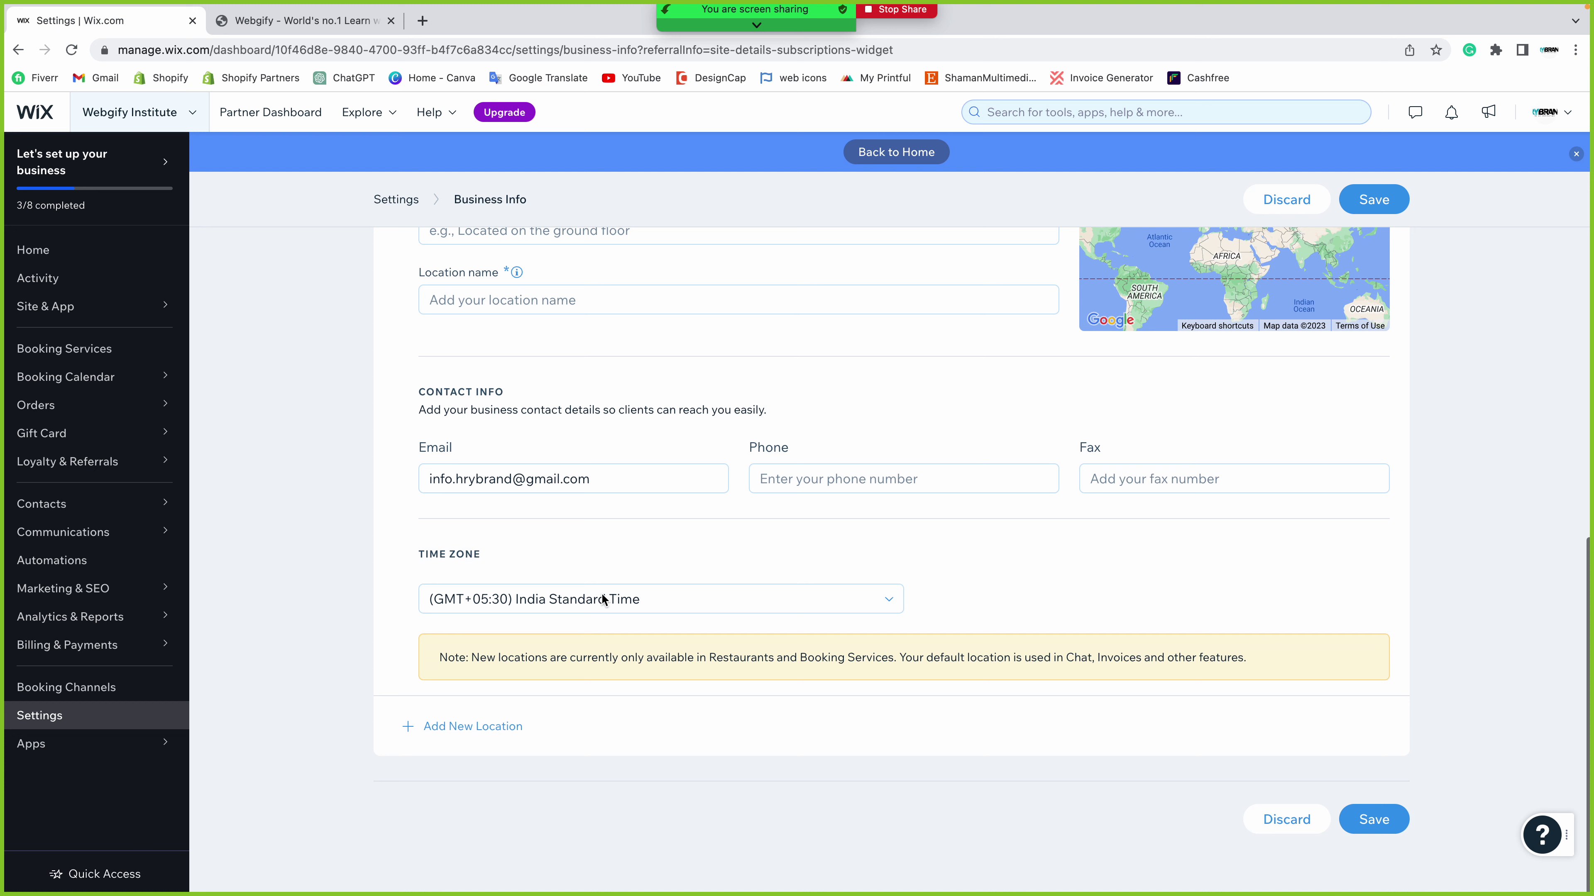
{"action": "scroll", "coordinate": [601, 593], "scroll_direction": "up", "scroll_amount": 8}
{"action": "scroll", "coordinate": [602, 593], "scroll_direction": "up", "scroll_amount": 1}
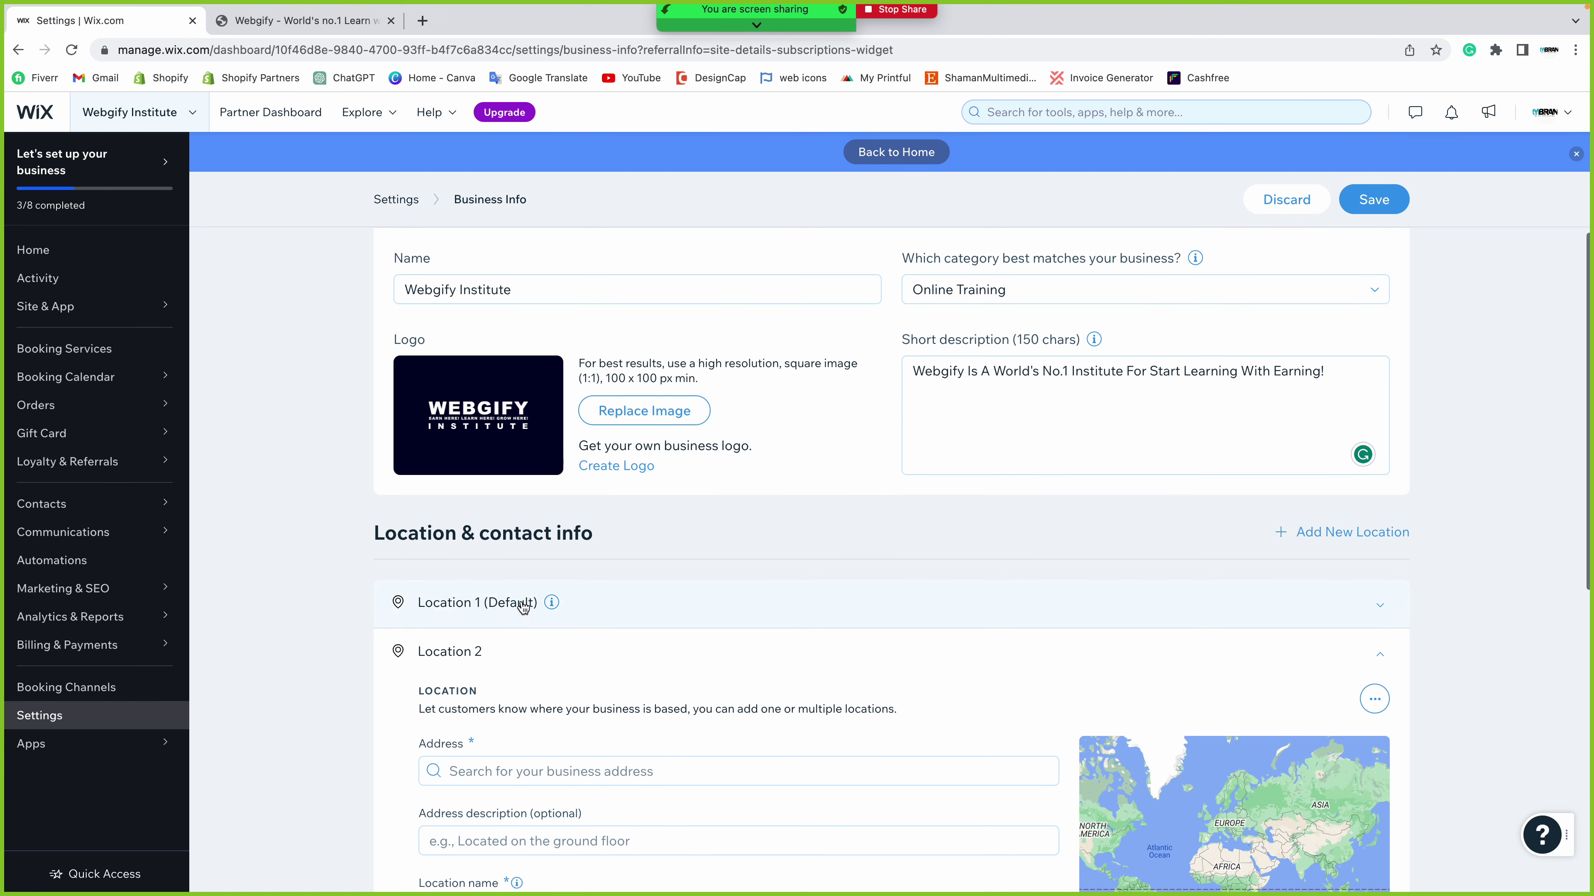
{"action": "left_click", "coordinate": [452, 609]}
{"action": "scroll", "coordinate": [670, 712], "scroll_direction": "down", "scroll_amount": 2}
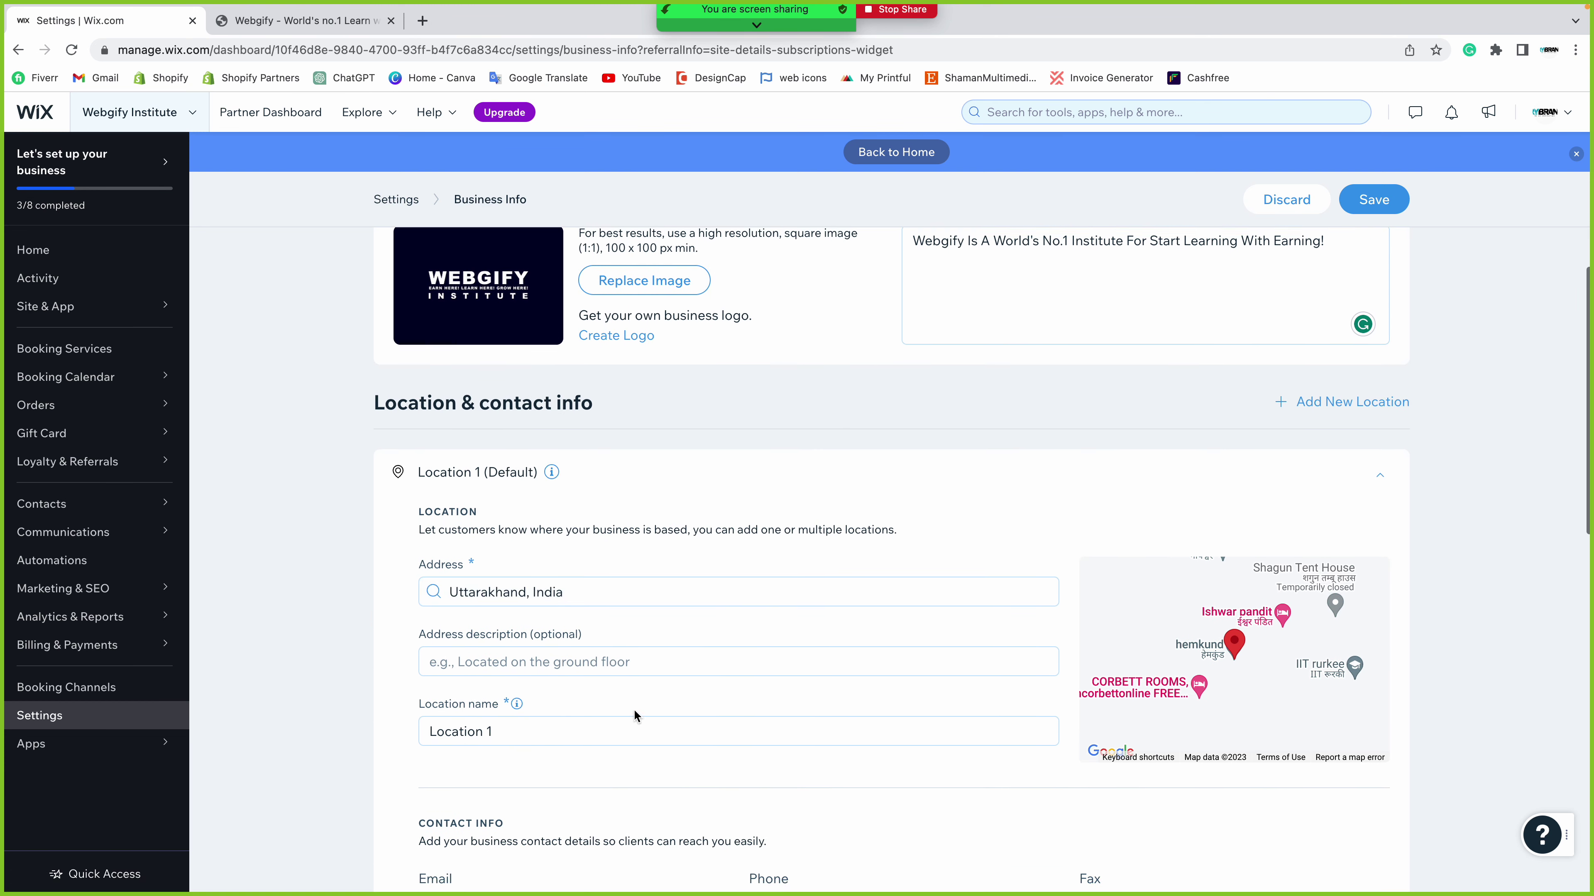
{"action": "scroll", "coordinate": [535, 606], "scroll_direction": "down", "scroll_amount": 2}
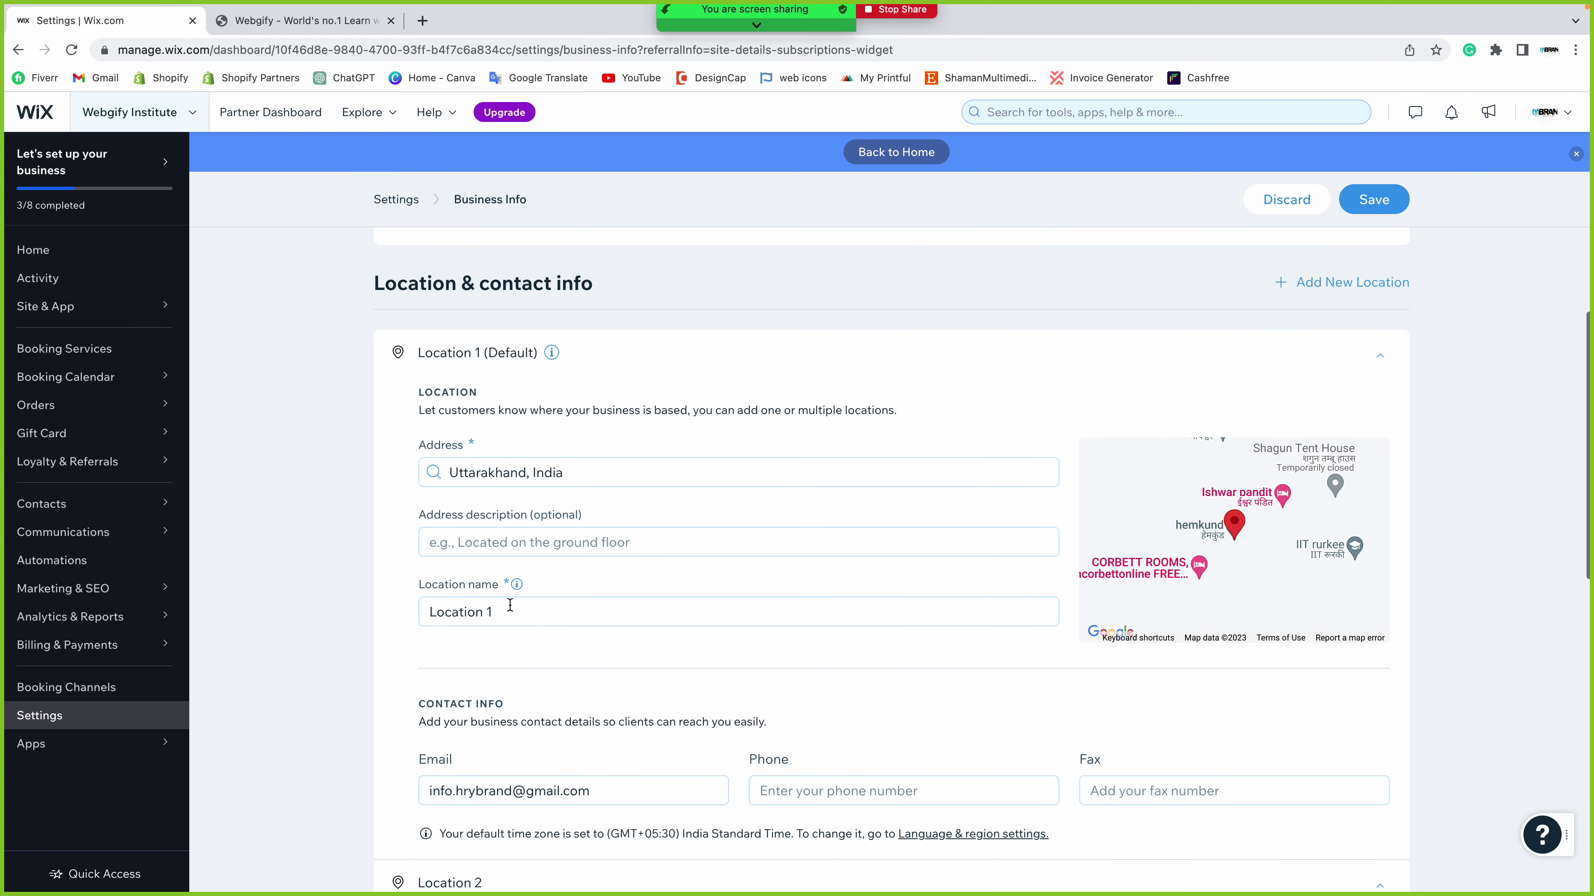
- Enter 'Bhimtal, Nainital' as the address description and rename the location 'Nainital'
{"action": "left_click", "coordinate": [499, 537]}
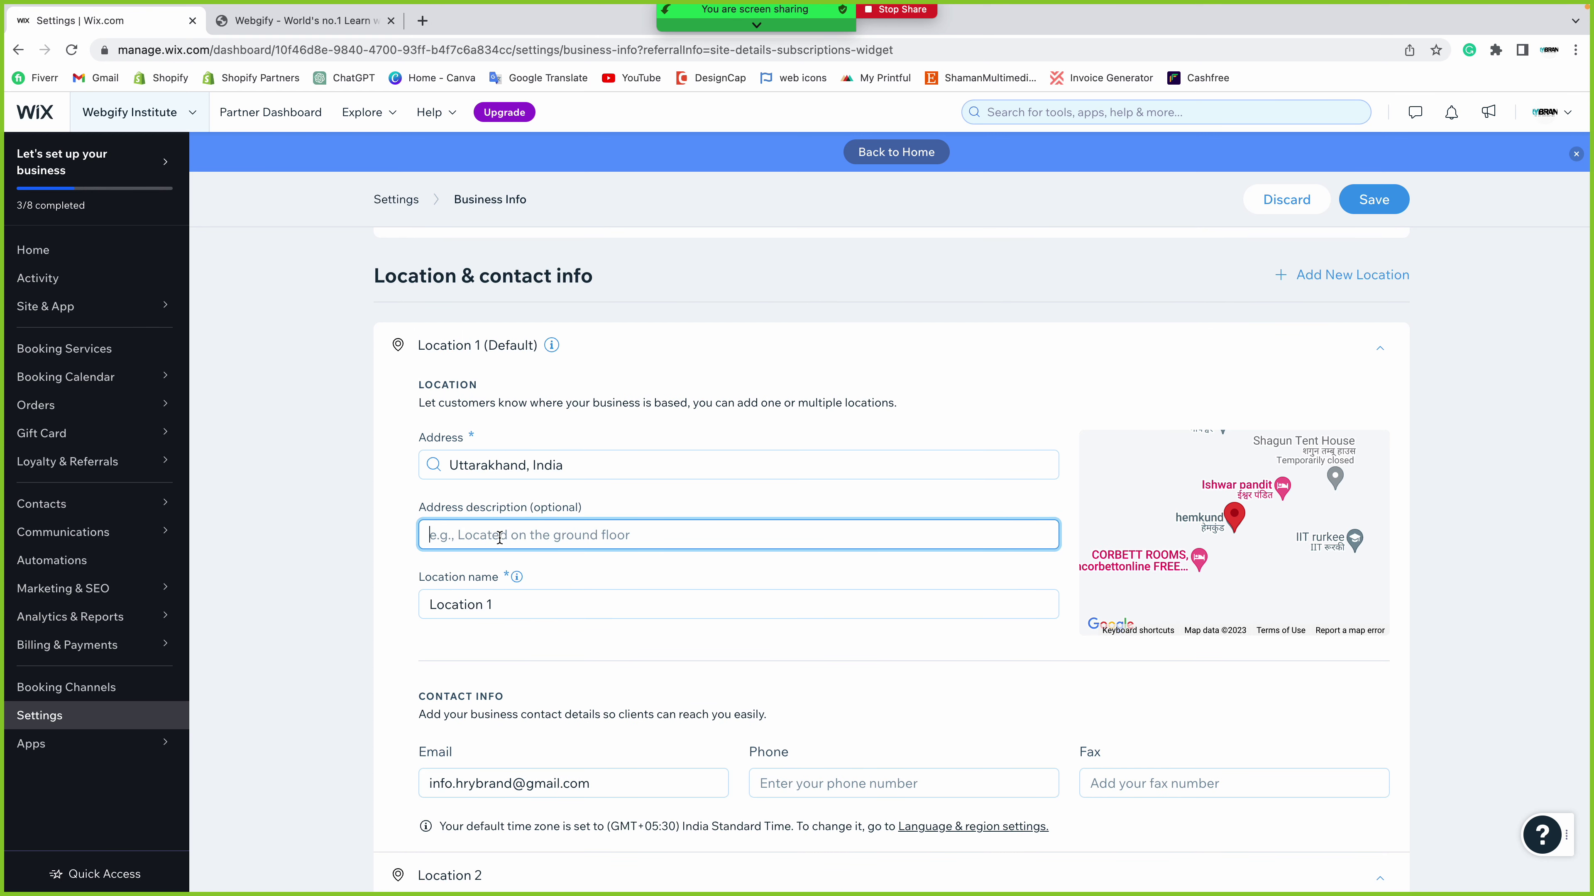
{"action": "type", "text": "Bhim"}
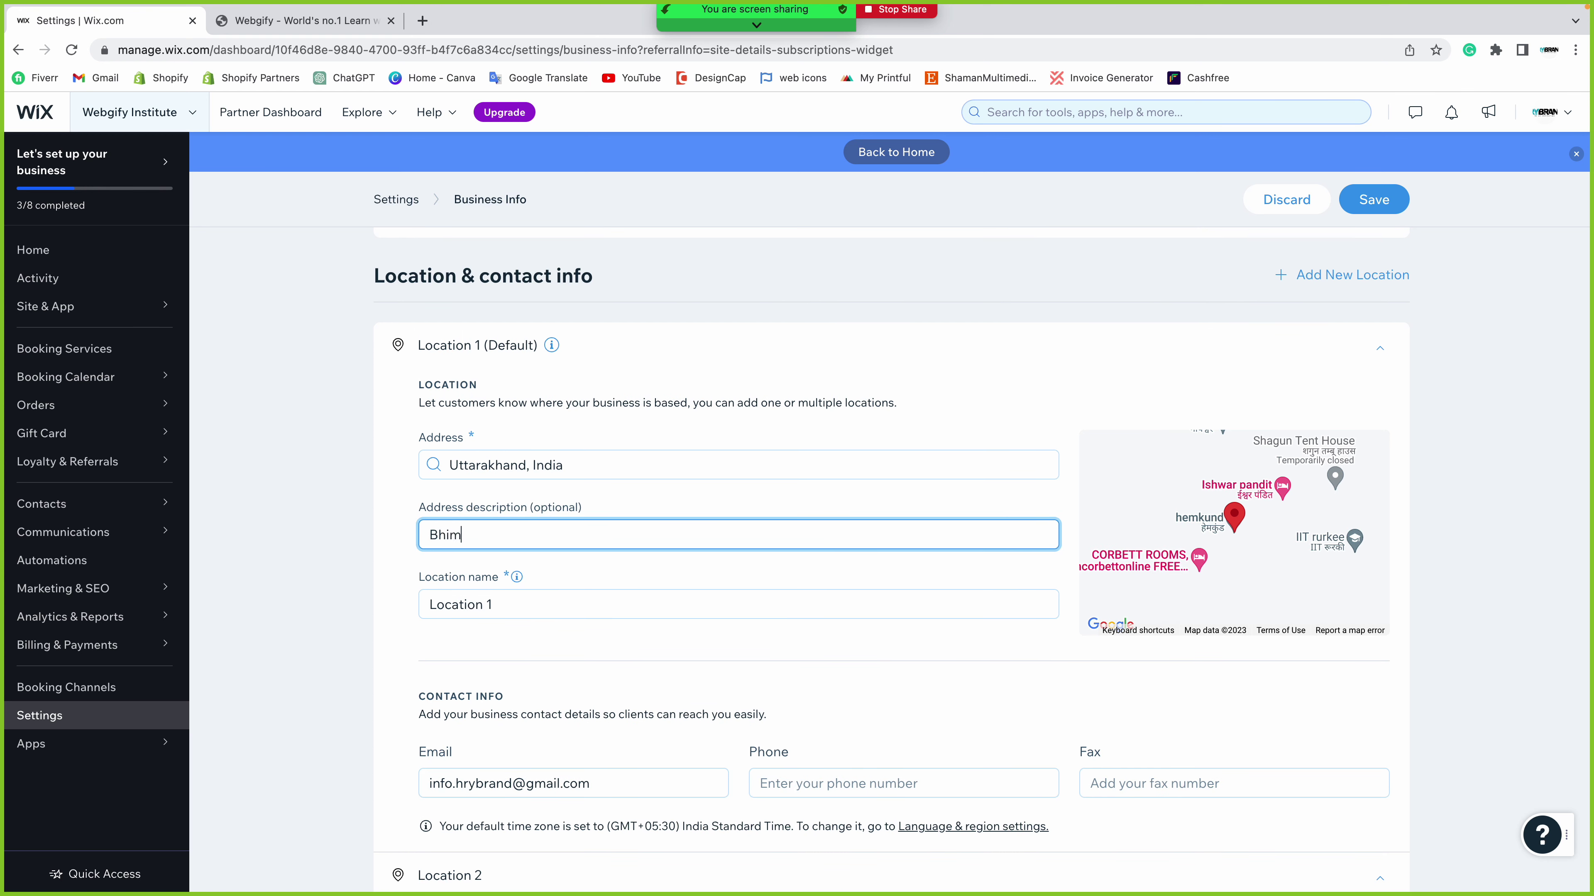
{"action": "type", "text": "tal, Nainital"}
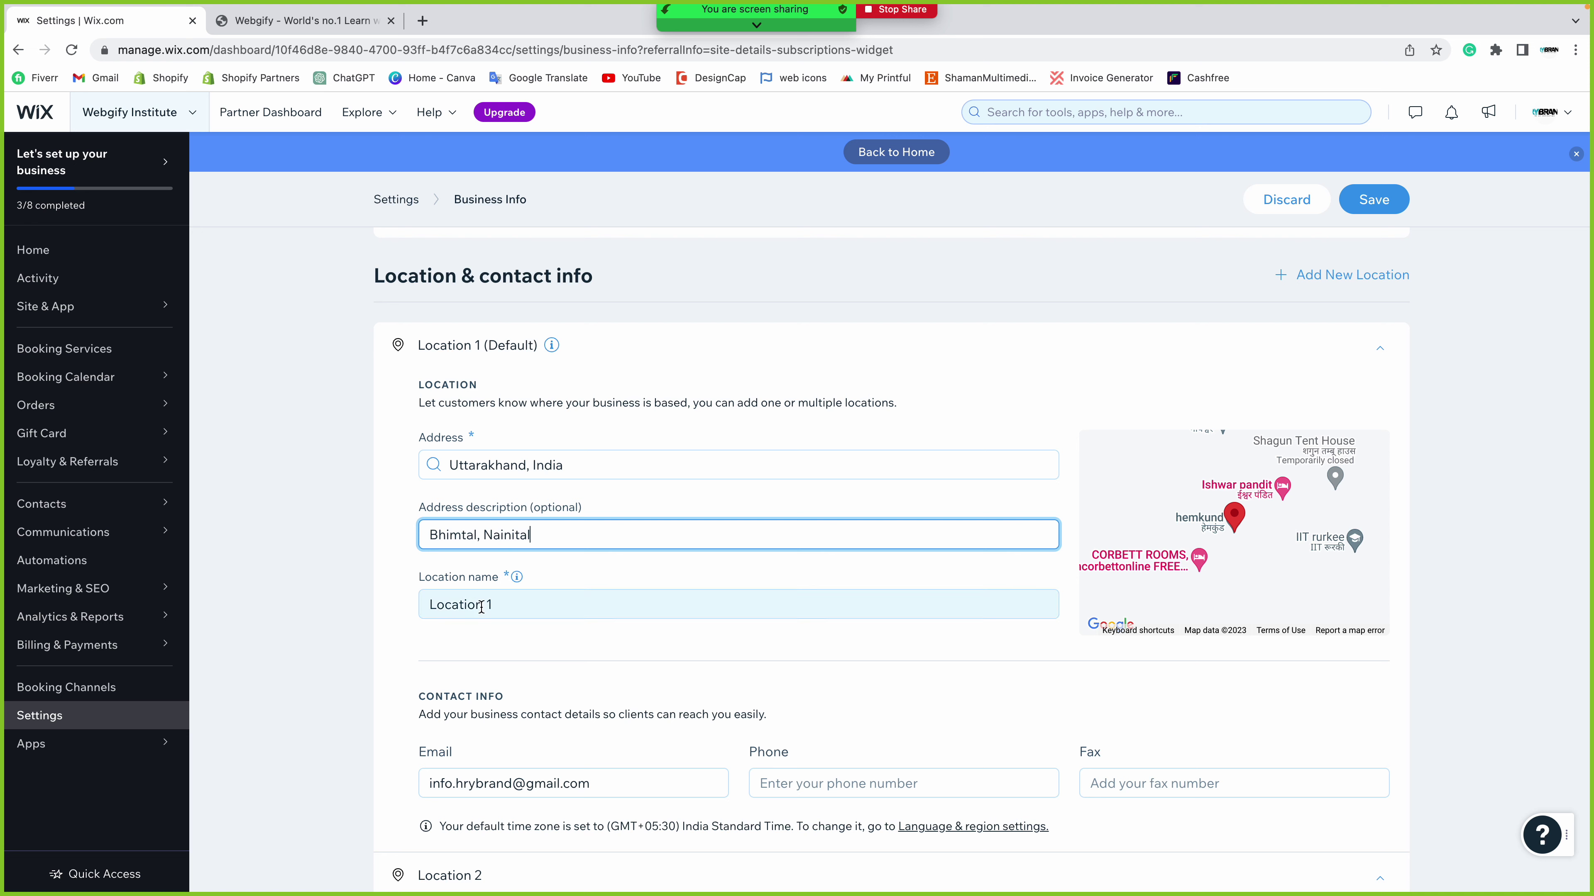
{"action": "triple_click", "coordinate": [512, 616]}
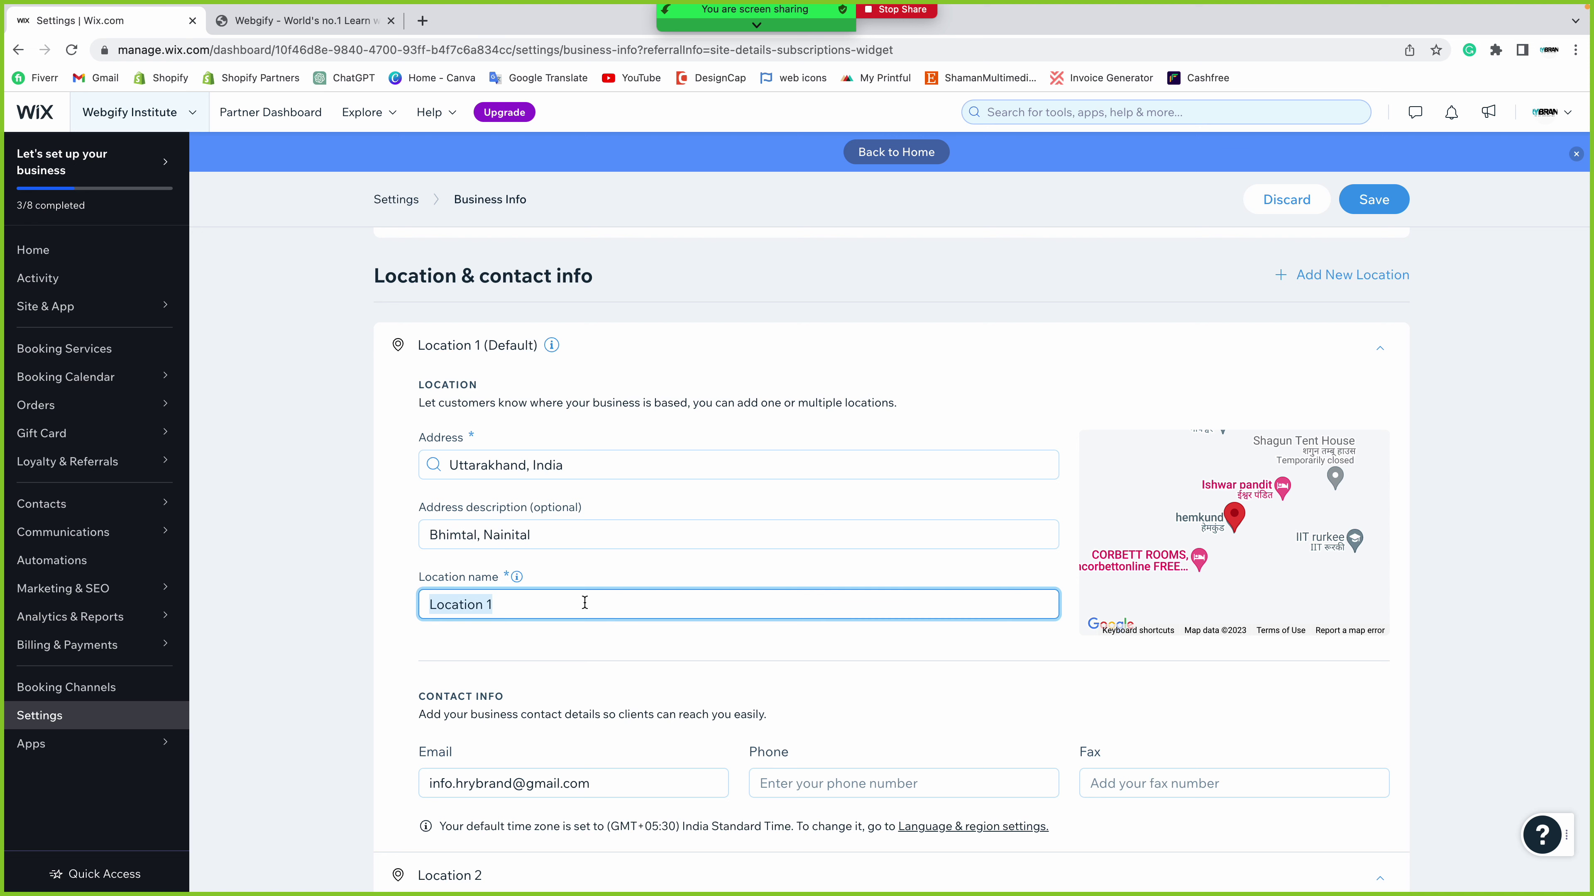
{"action": "type", "text": "Nainital"}
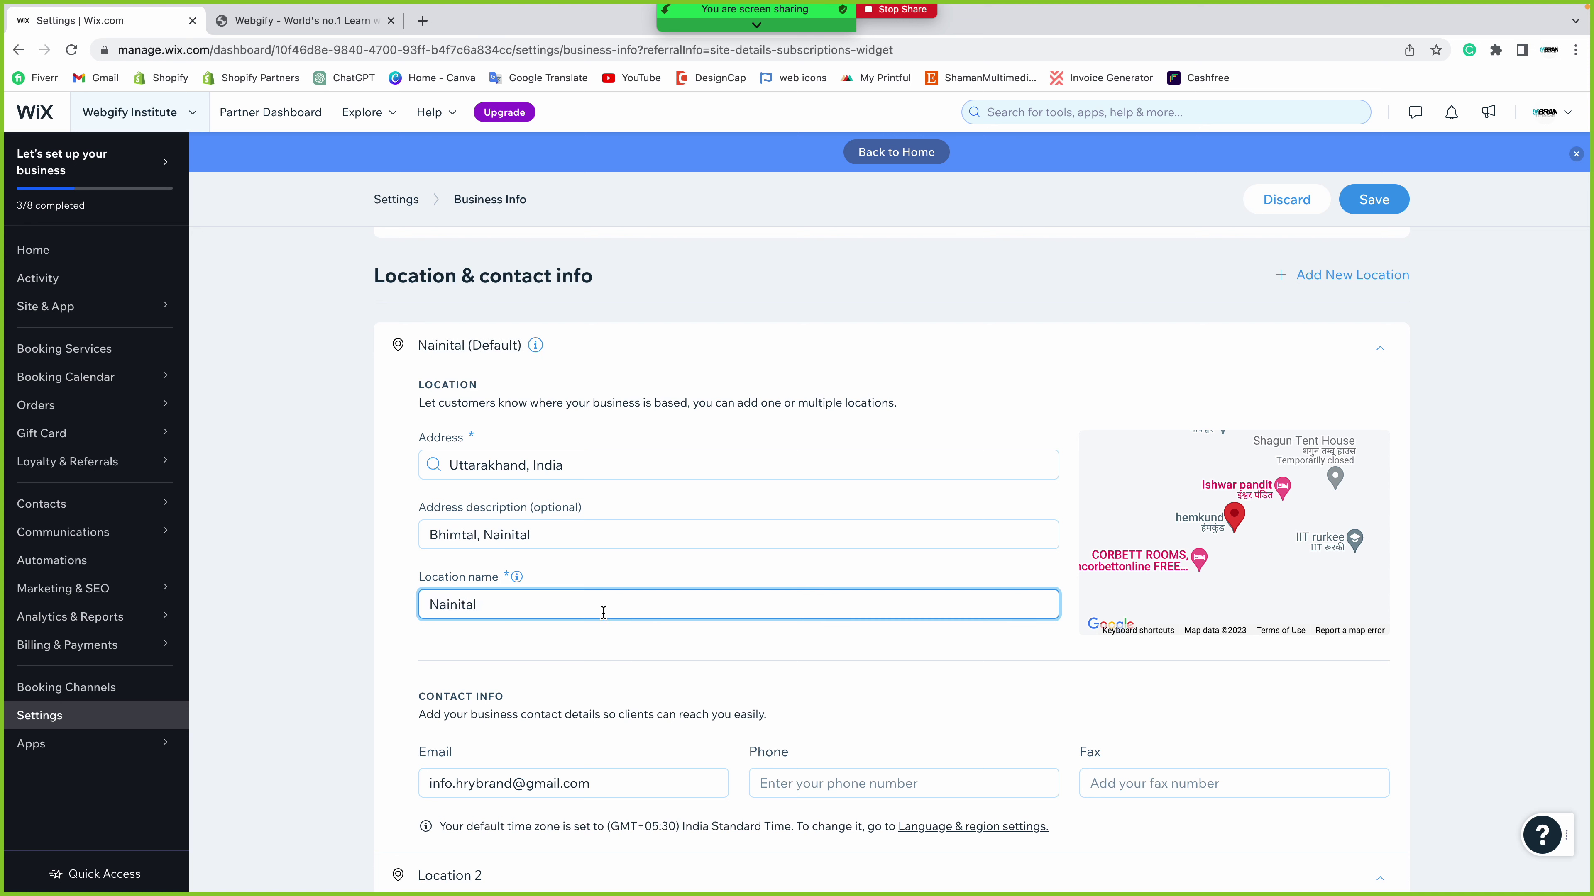
{"action": "triple_click", "coordinate": [599, 539]}
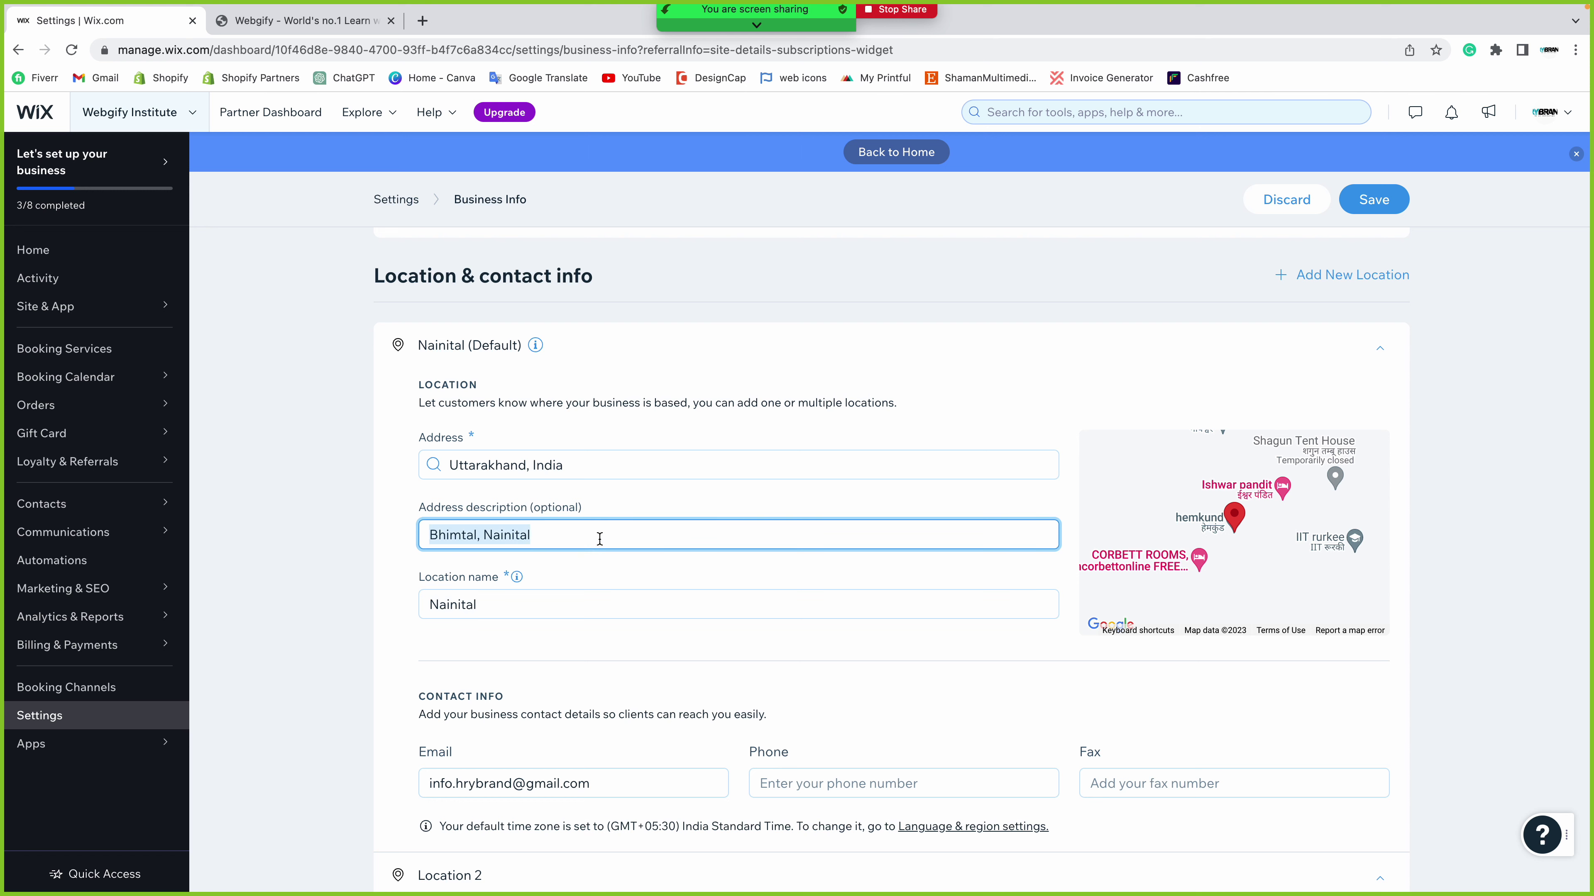
{"action": "left_click", "coordinate": [377, 573]}
{"action": "scroll", "coordinate": [377, 573], "scroll_direction": "down", "scroll_amount": 3}
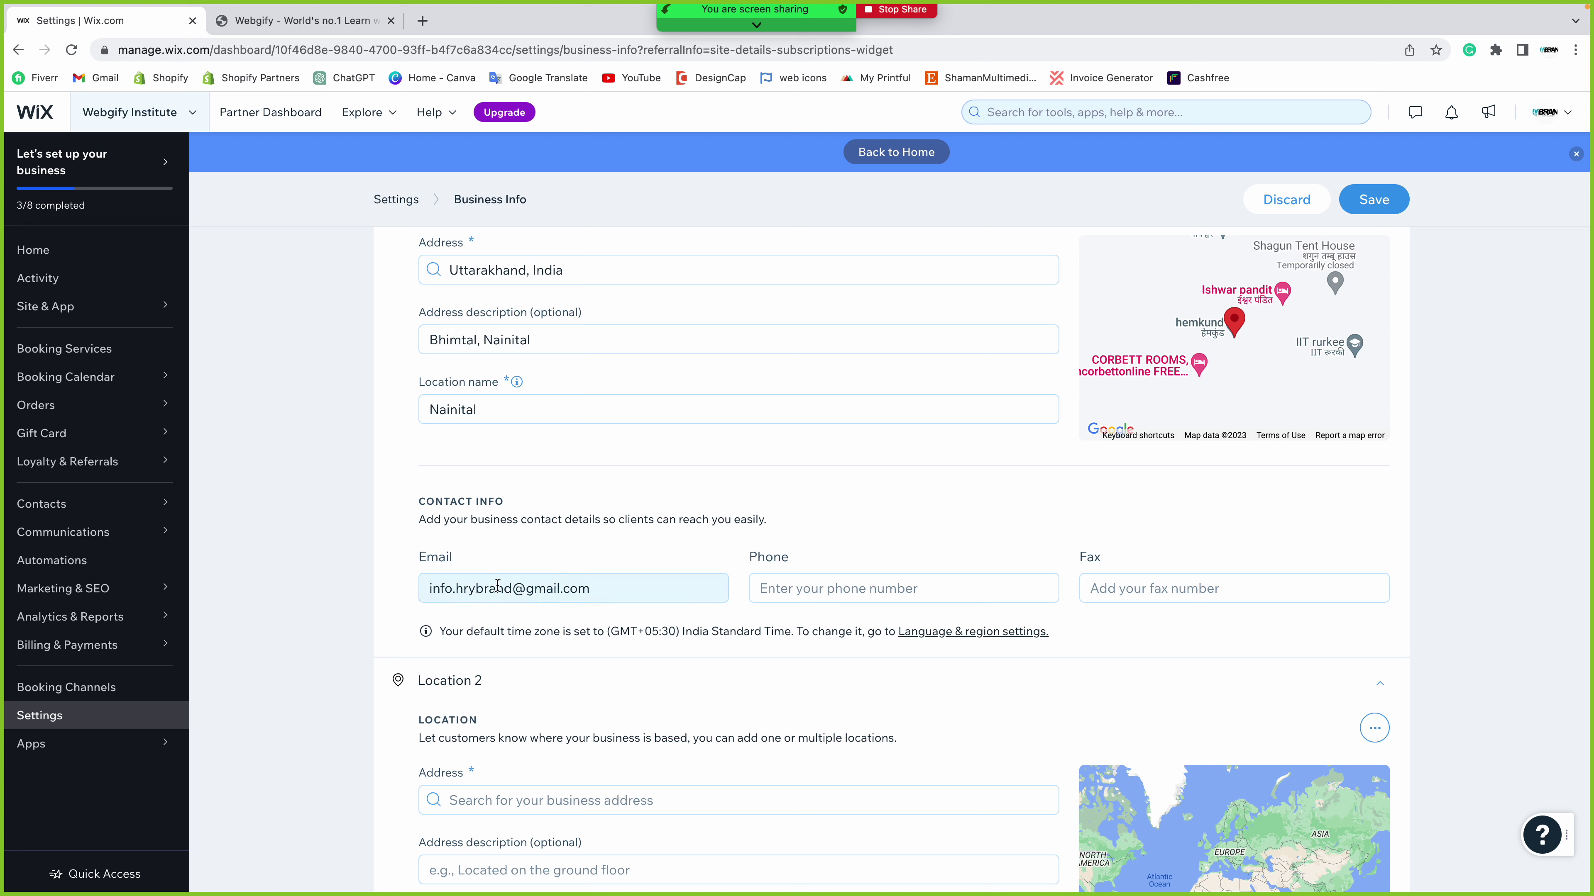
- Replace the Nainital location's email with the new business email address
{"action": "left_click", "coordinate": [512, 588]}
{"action": "left_click_drag", "start_coordinate": [512, 588], "coordinate": [386, 583]}
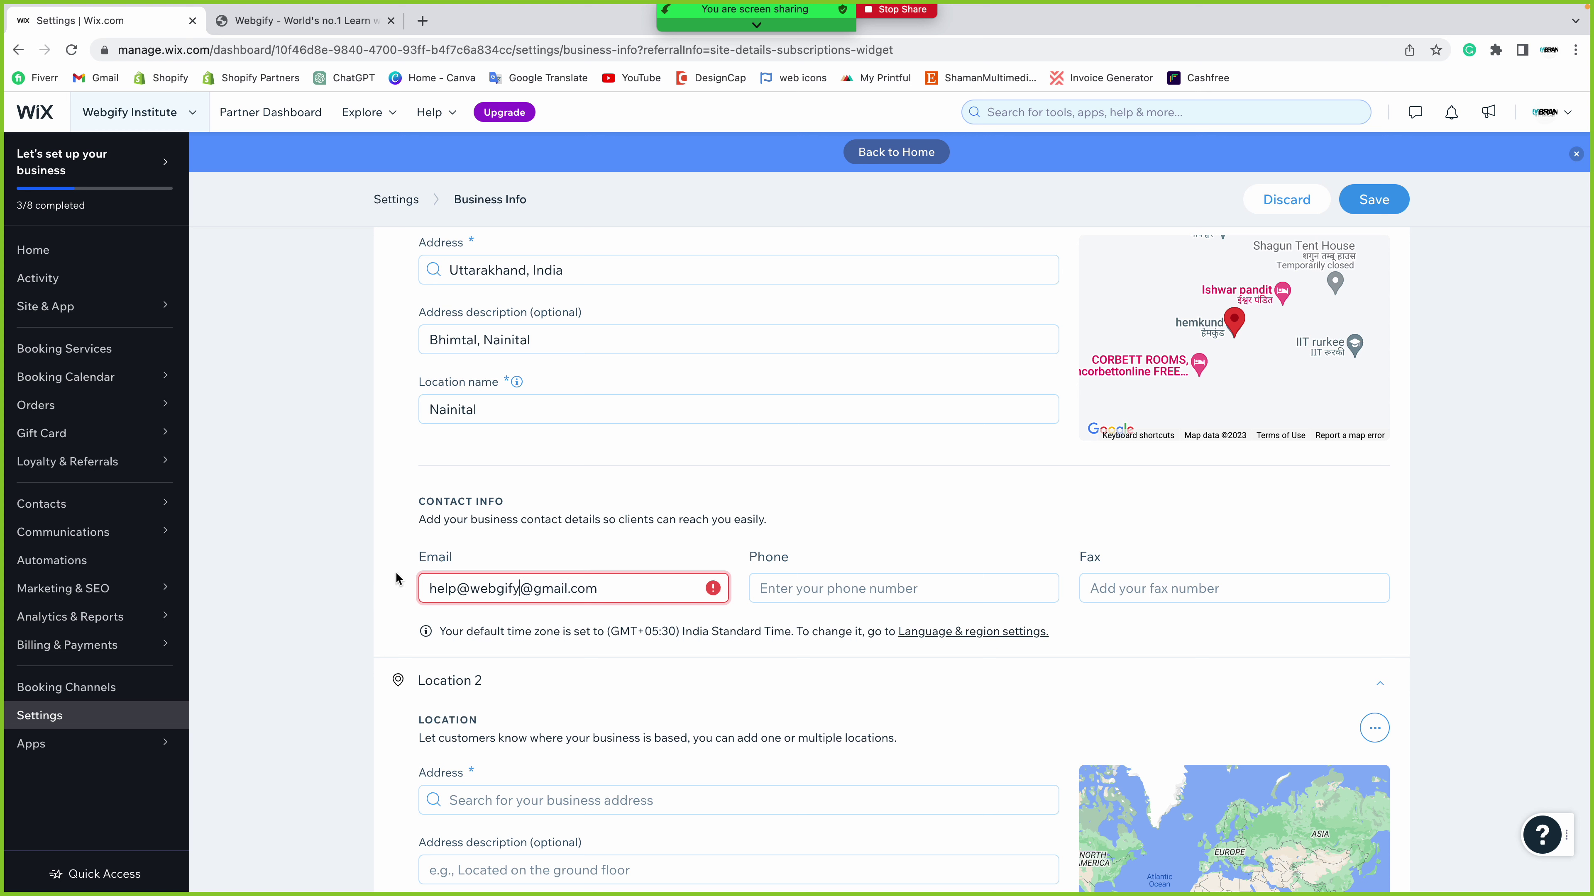
{"action": "left_click_drag", "start_coordinate": [571, 589], "coordinate": [534, 588]}
{"action": "key", "text": "BackSpace"}
{"action": "key", "text": "BackSpace"}
{"action": "key", "text": "Left"}
{"action": "key", "text": "Left"}
{"action": "key", "text": "Left"}
{"action": "type", "text": "."}
{"action": "left_click", "coordinate": [567, 594]}
- Enter the business phone number and save the Business Info
{"action": "left_click", "coordinate": [834, 593]}
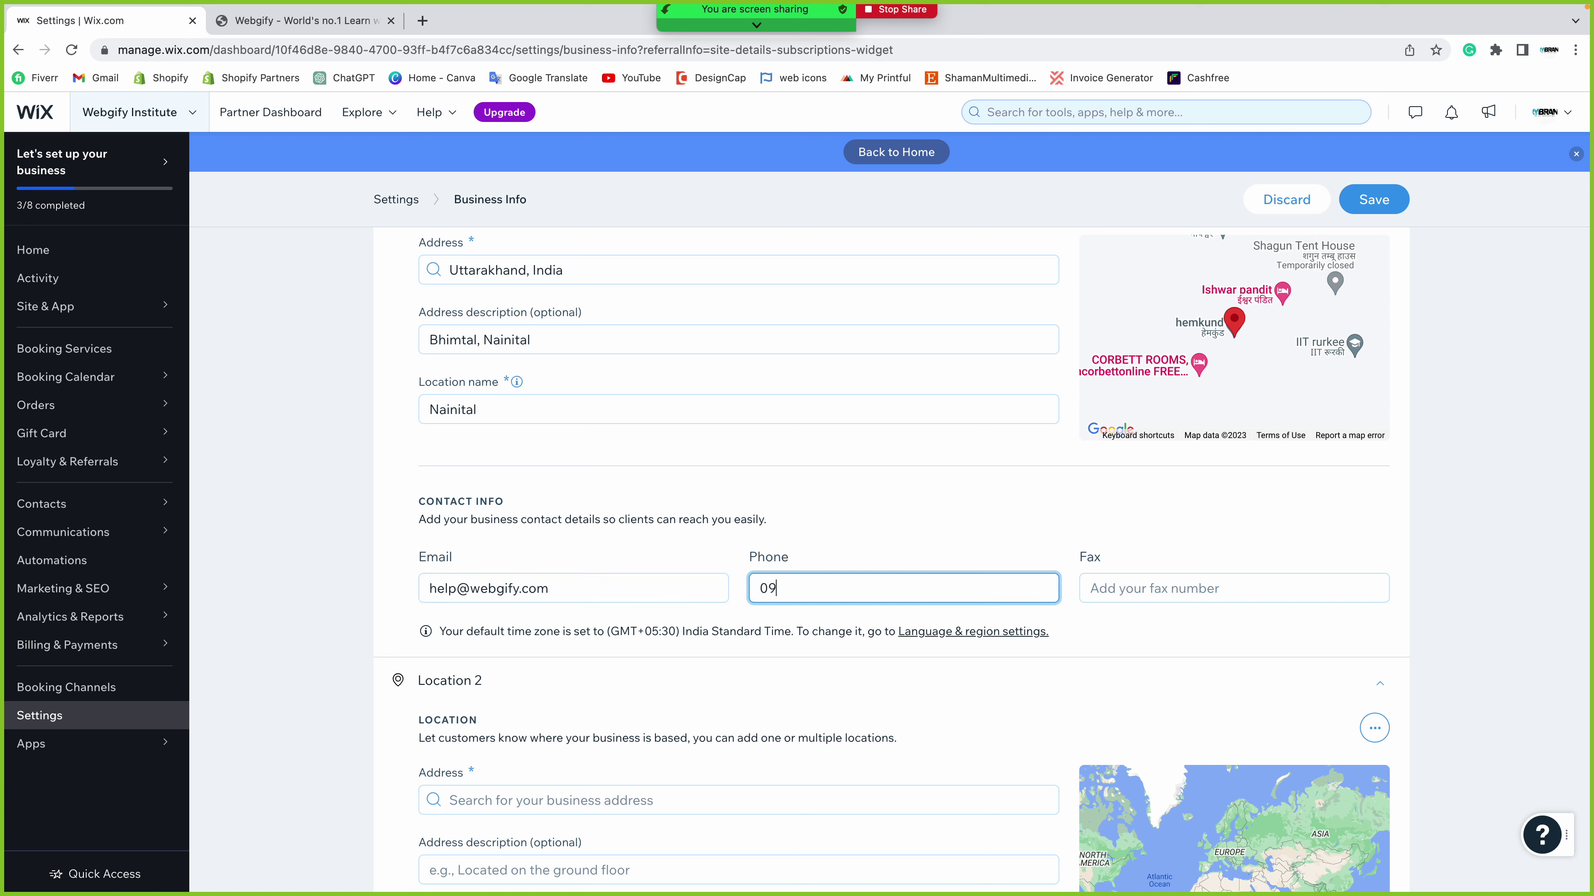
{"action": "left_click", "coordinate": [1114, 593]}
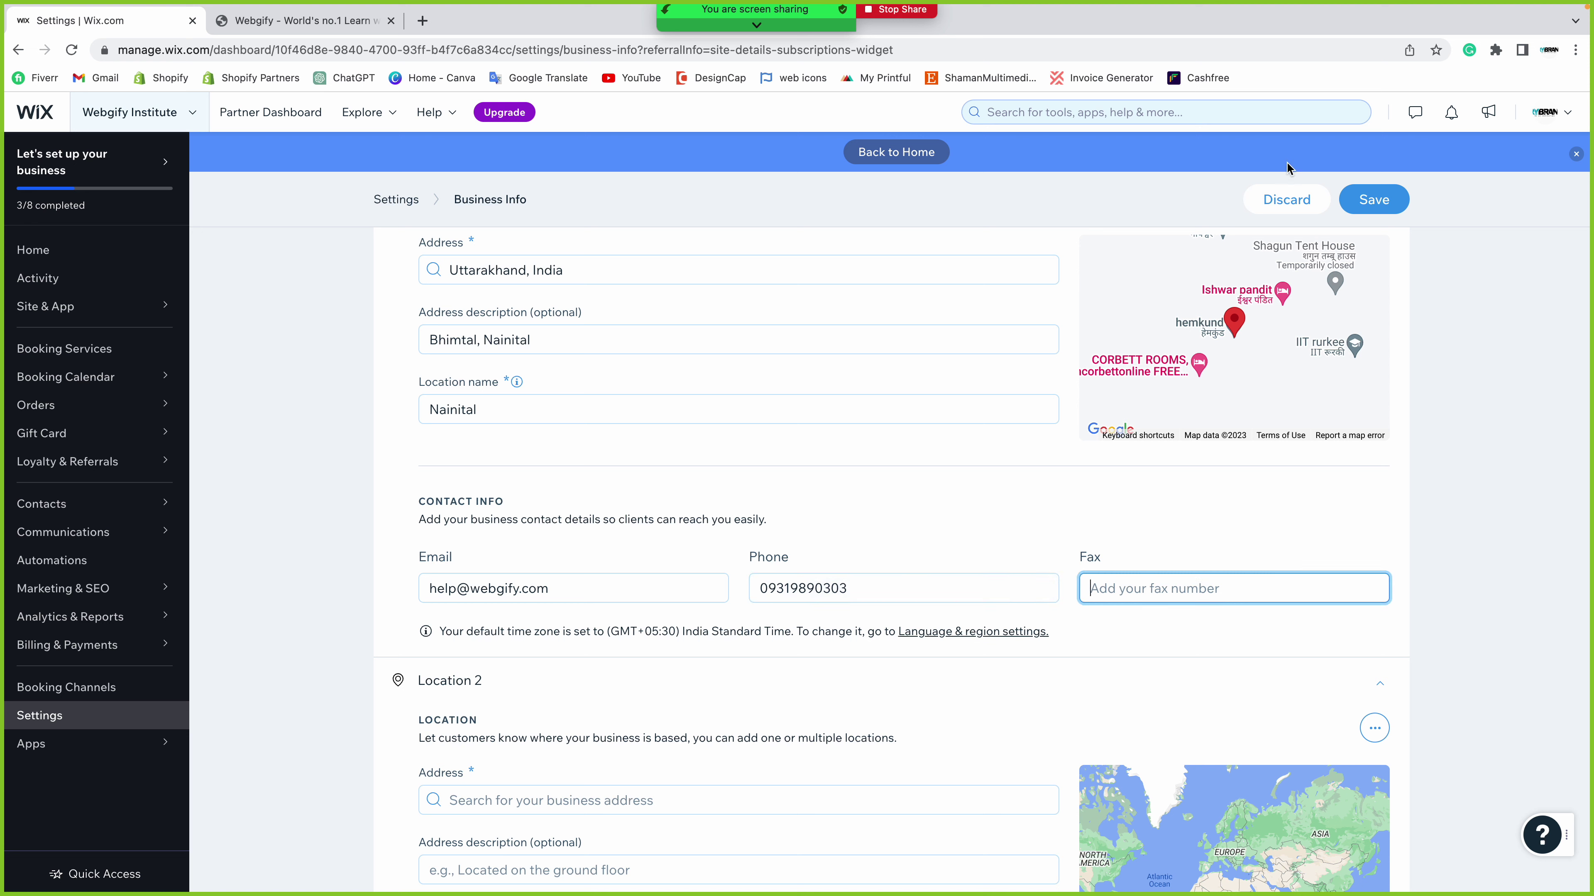
{"action": "left_click", "coordinate": [1374, 199]}
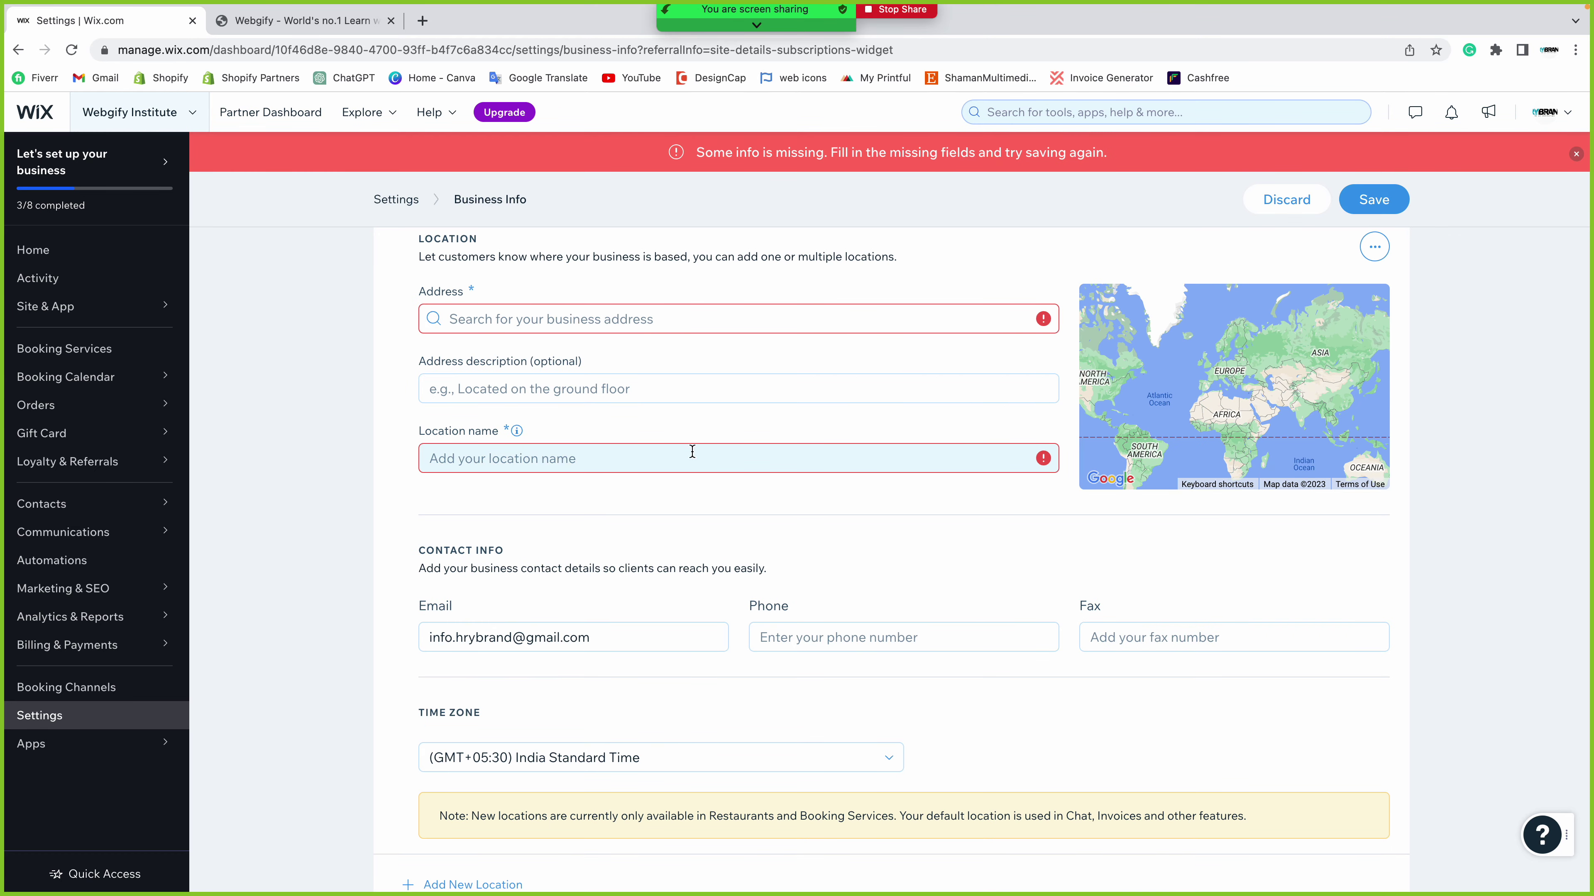
- Prefix the Nainital address description with 'Block road, ' and retry saving
{"action": "scroll", "coordinate": [527, 383], "scroll_direction": "up", "scroll_amount": 2}
{"action": "scroll", "coordinate": [527, 383], "scroll_direction": "up", "scroll_amount": 3}
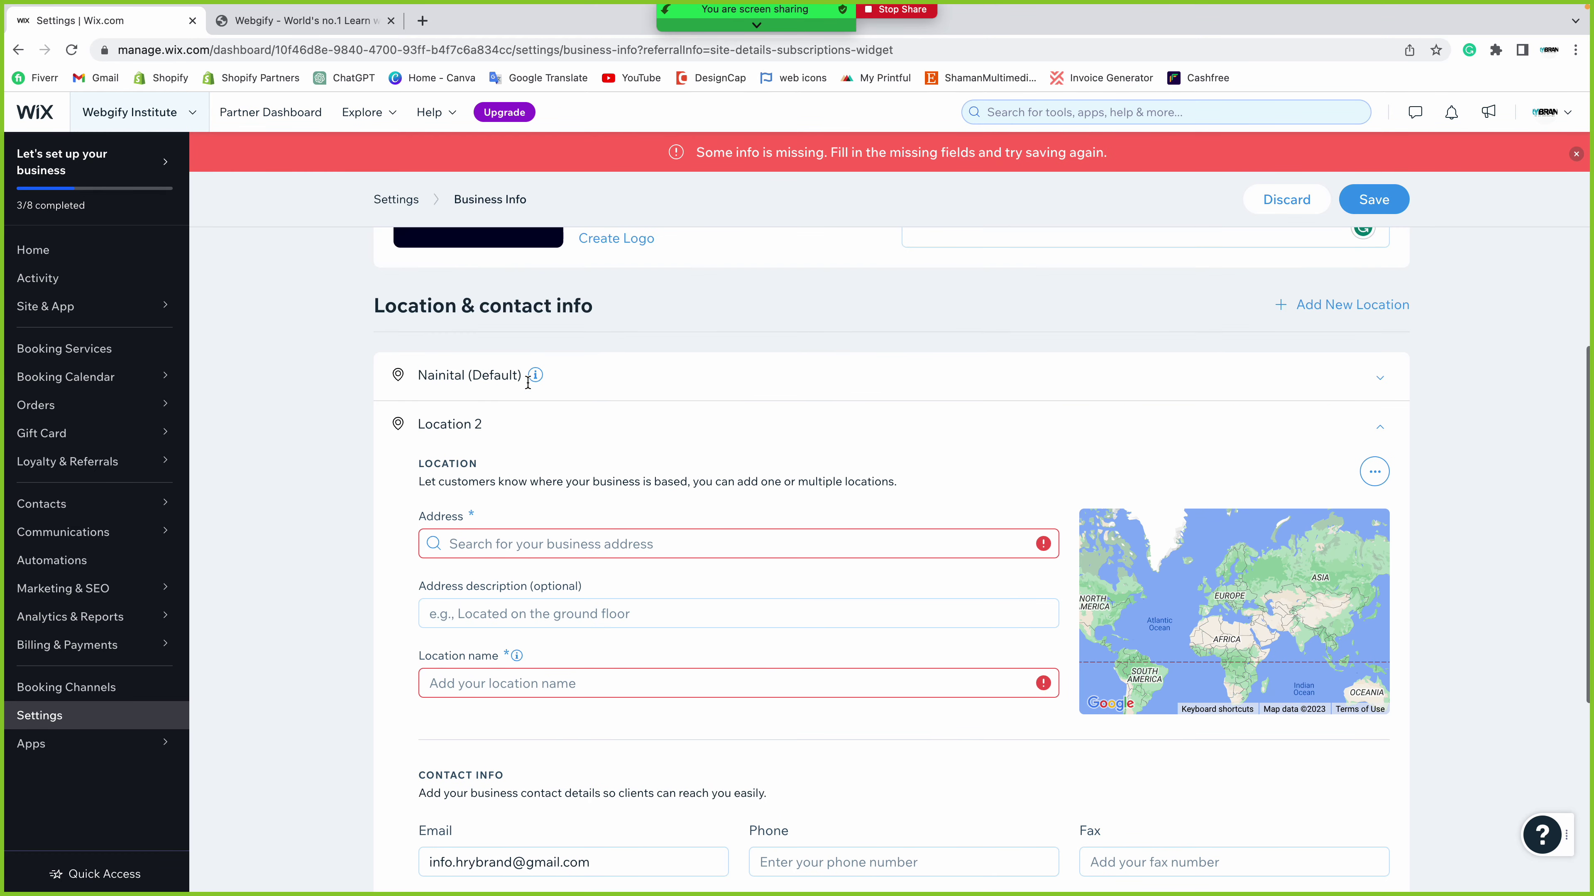
{"action": "left_click", "coordinate": [469, 446]}
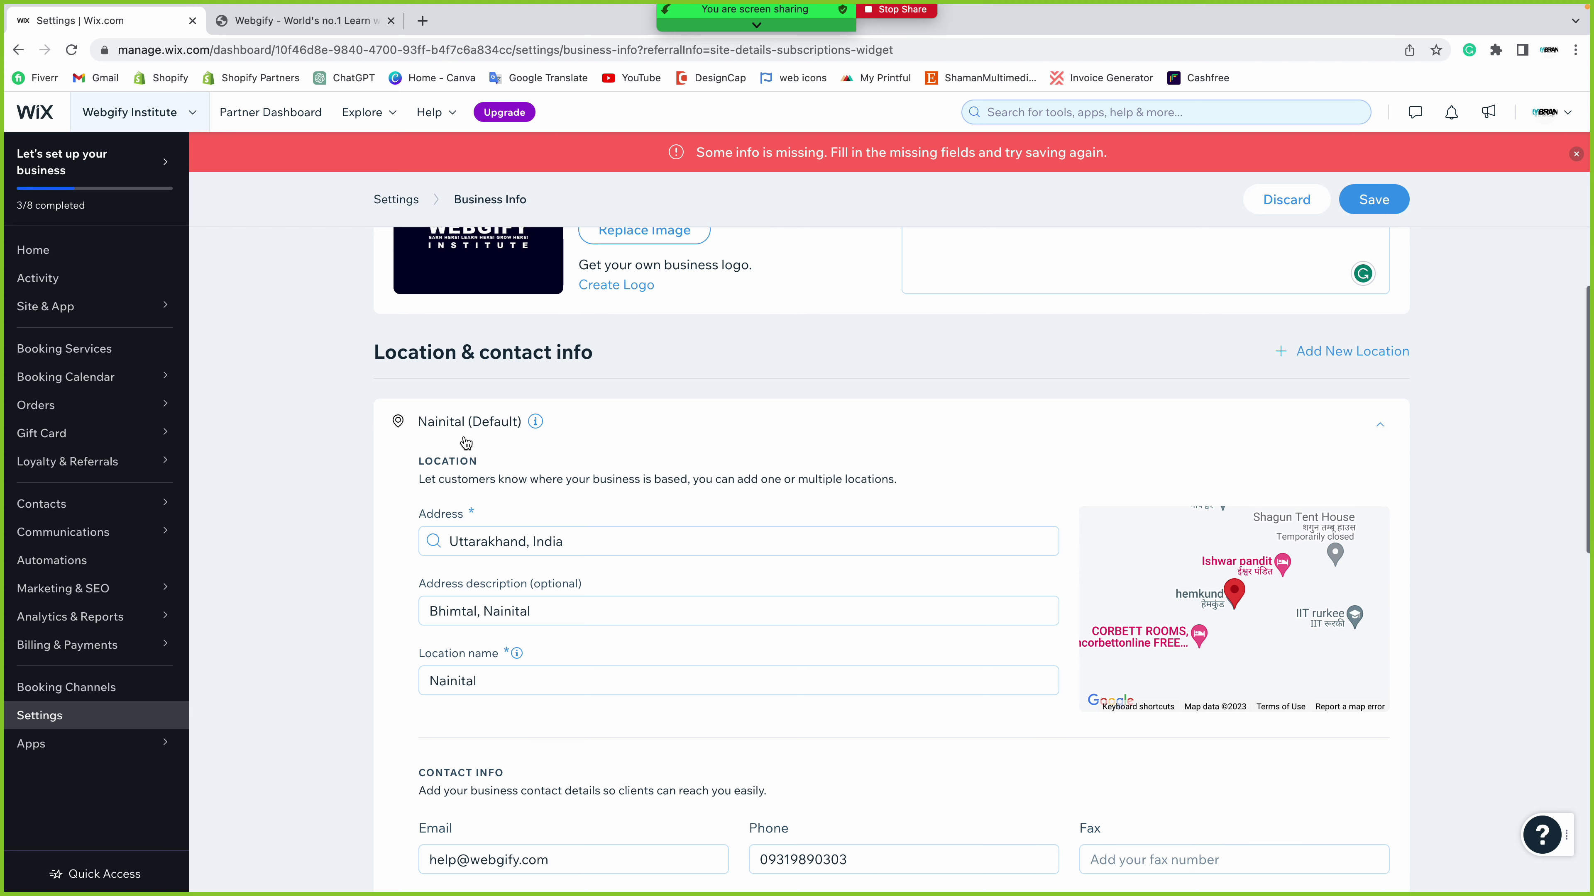
{"action": "scroll", "coordinate": [469, 446], "scroll_direction": "down", "scroll_amount": 1}
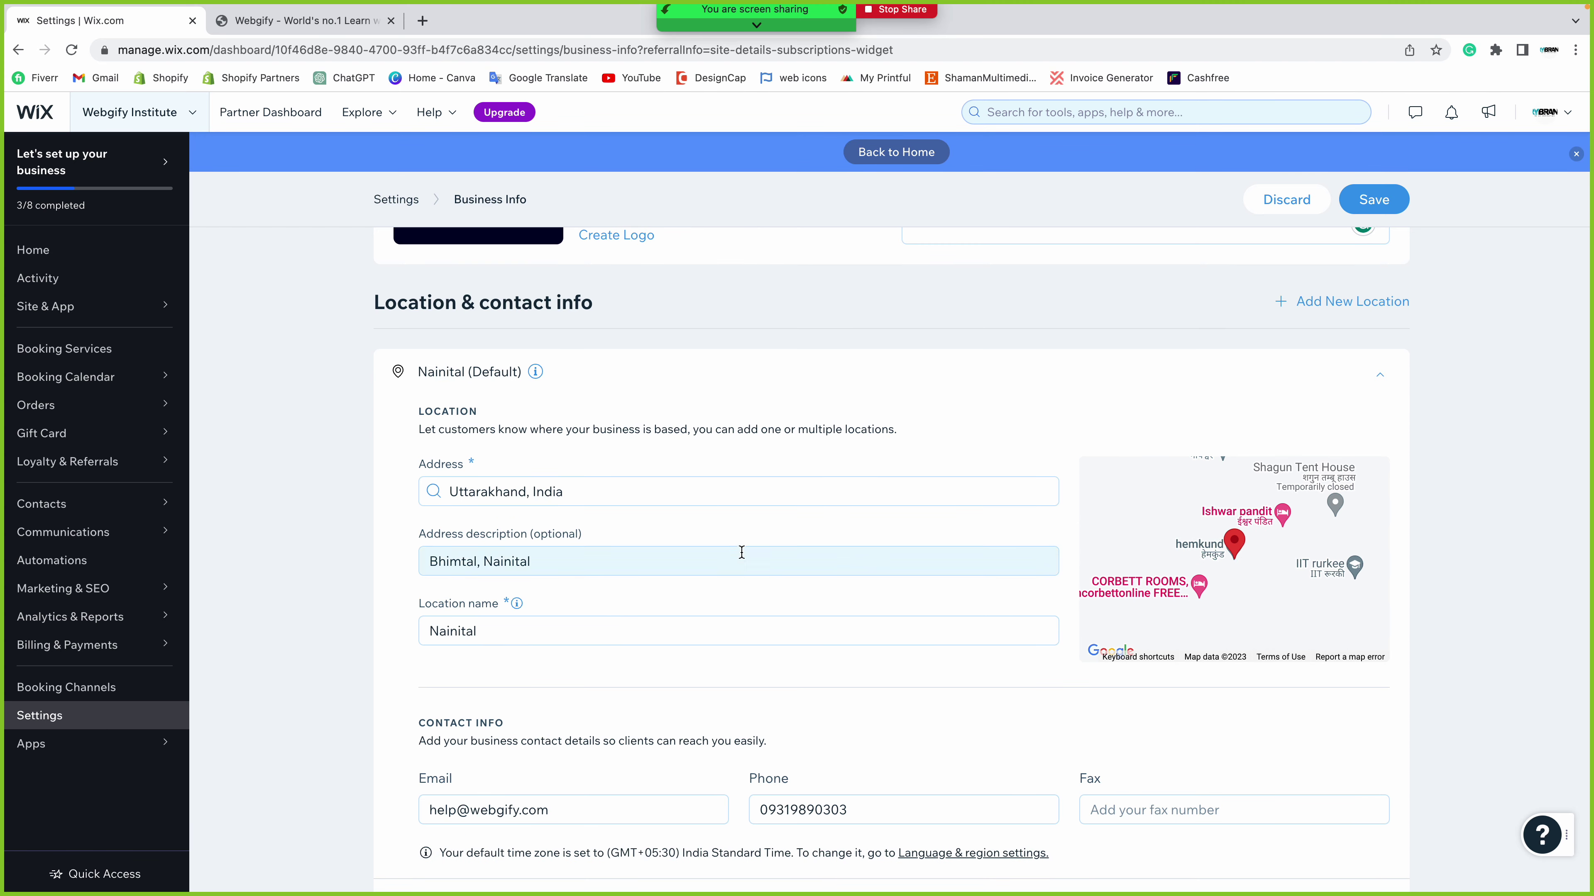
{"action": "triple_click", "coordinate": [430, 562]}
{"action": "left_click", "coordinate": [430, 562]}
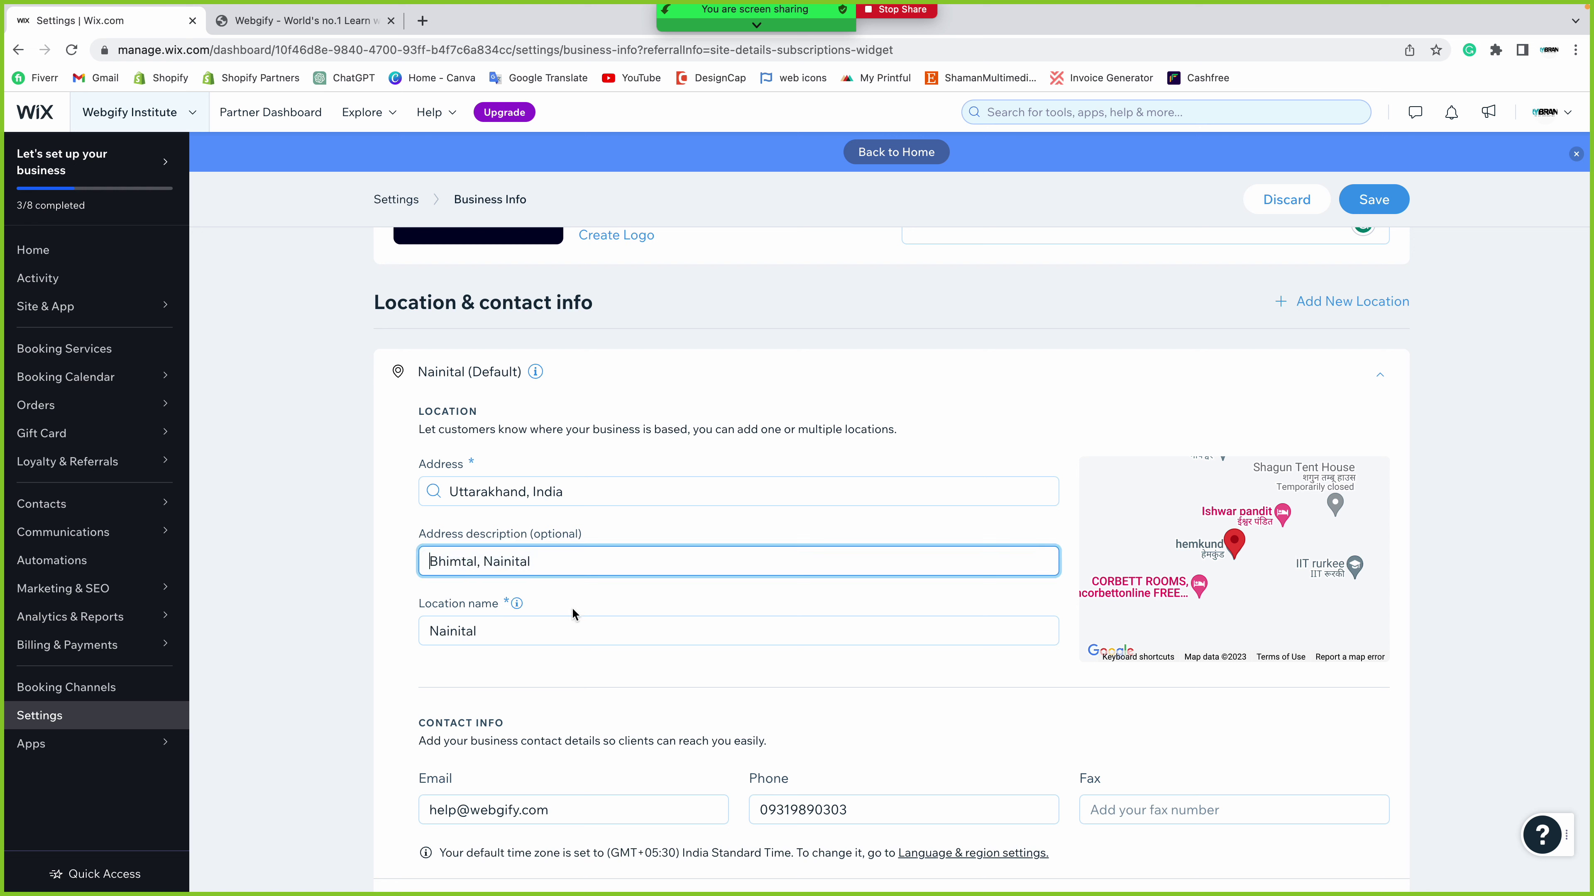
{"action": "type", "text": "Block,"}
{"action": "key", "text": "BackSpace"}
{"action": "type", "text": "road"}
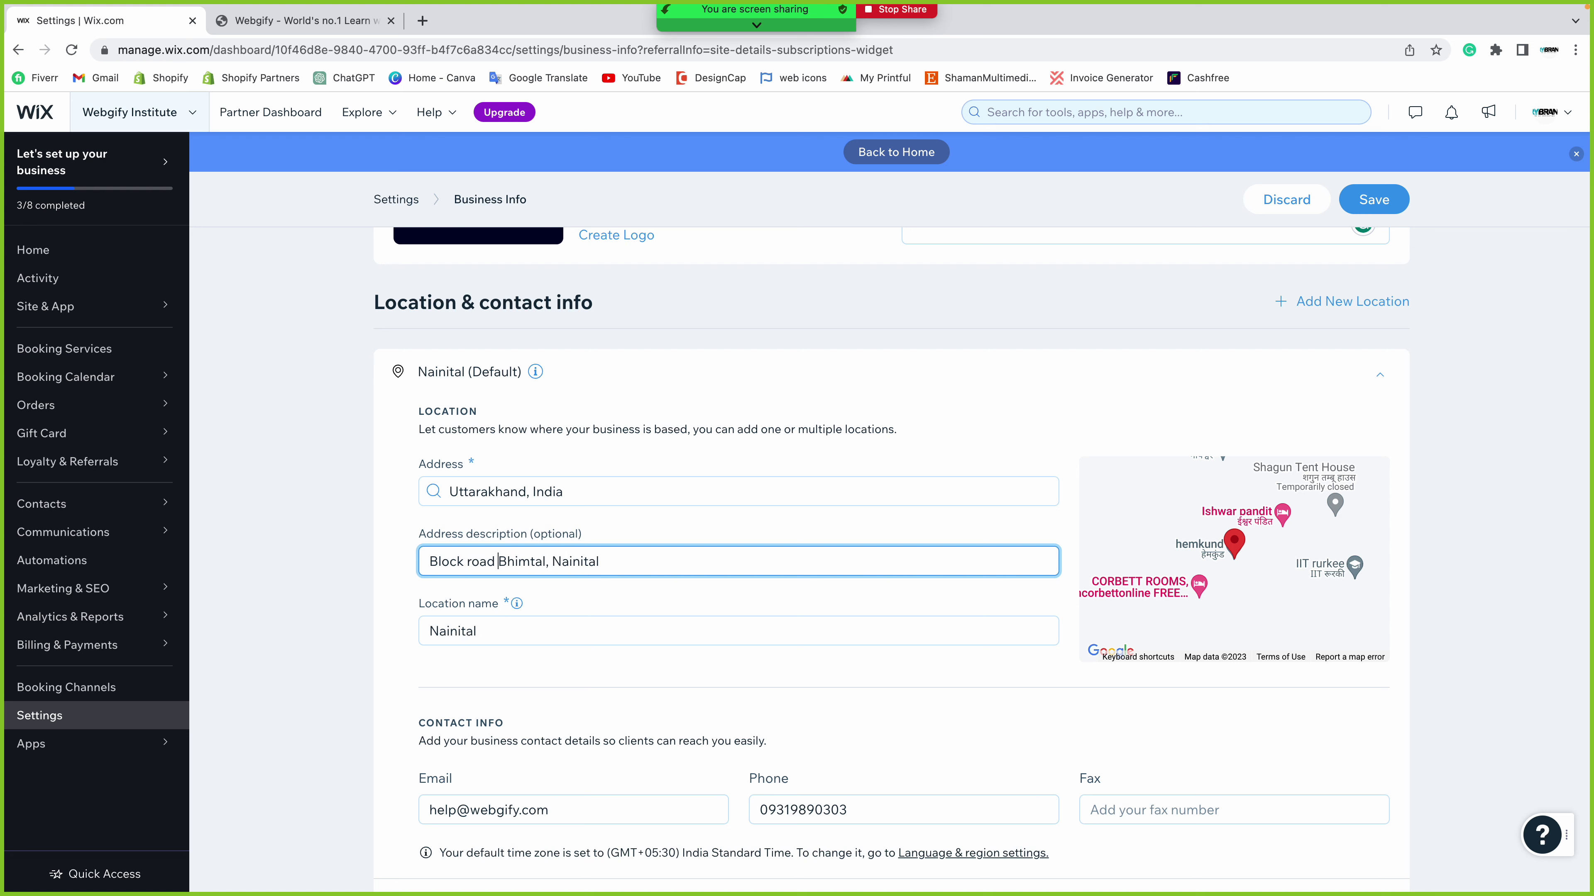
{"action": "key", "text": "BackSpace"}
{"action": "type", "text": ","}
{"action": "left_click", "coordinate": [1368, 208]}
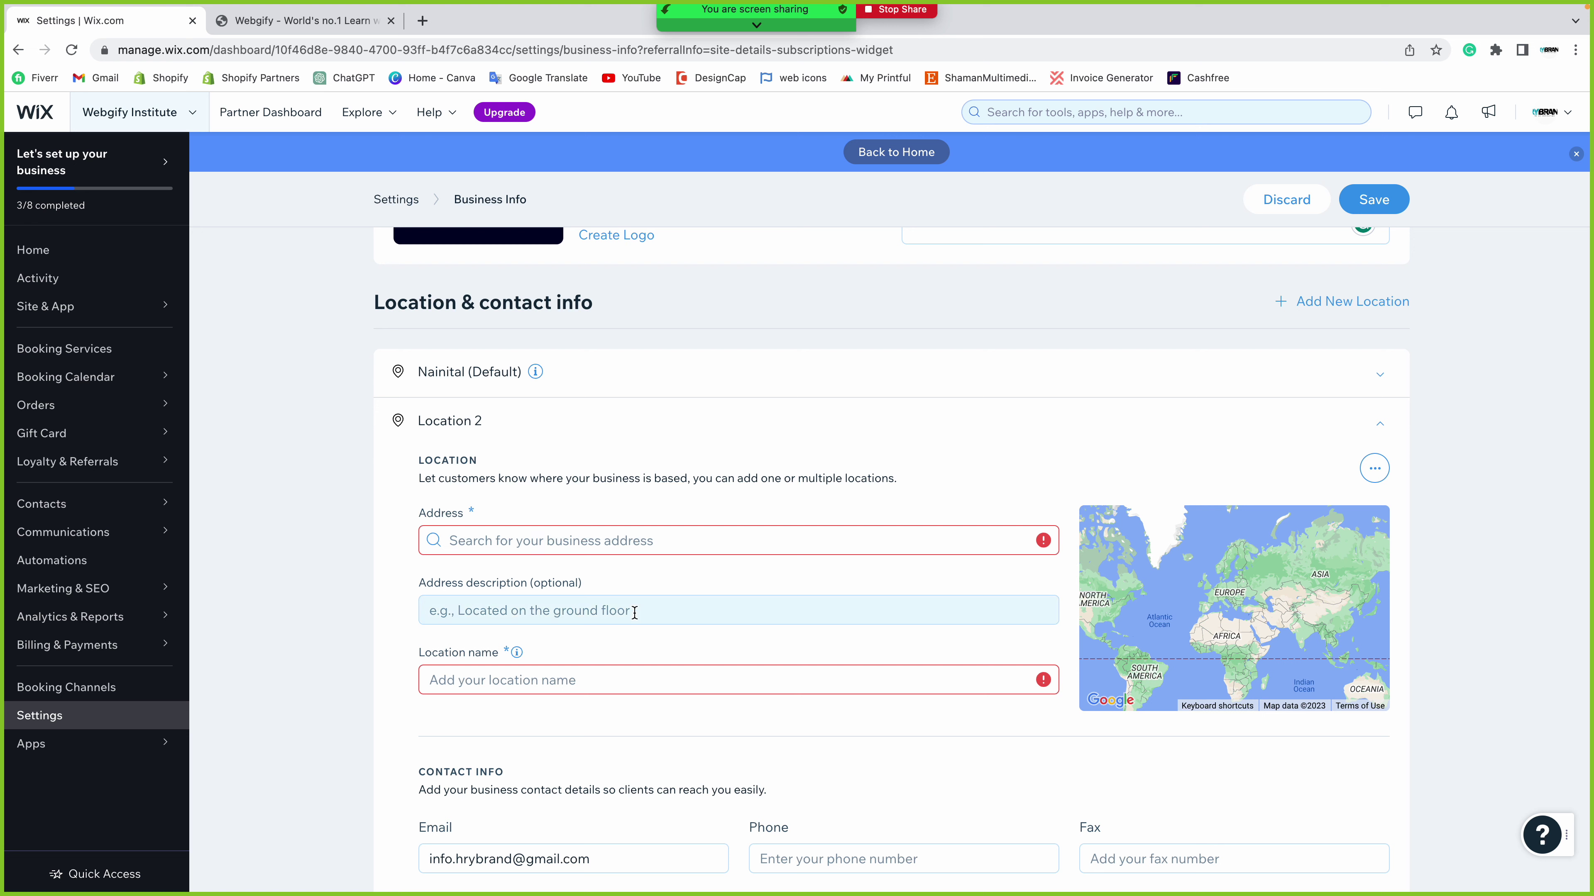
- Set Location 2's address to Agra, Uttar Pradesh, India from the suggestions
{"action": "left_click", "coordinate": [841, 551]}
{"action": "type", "text": "Agra"}
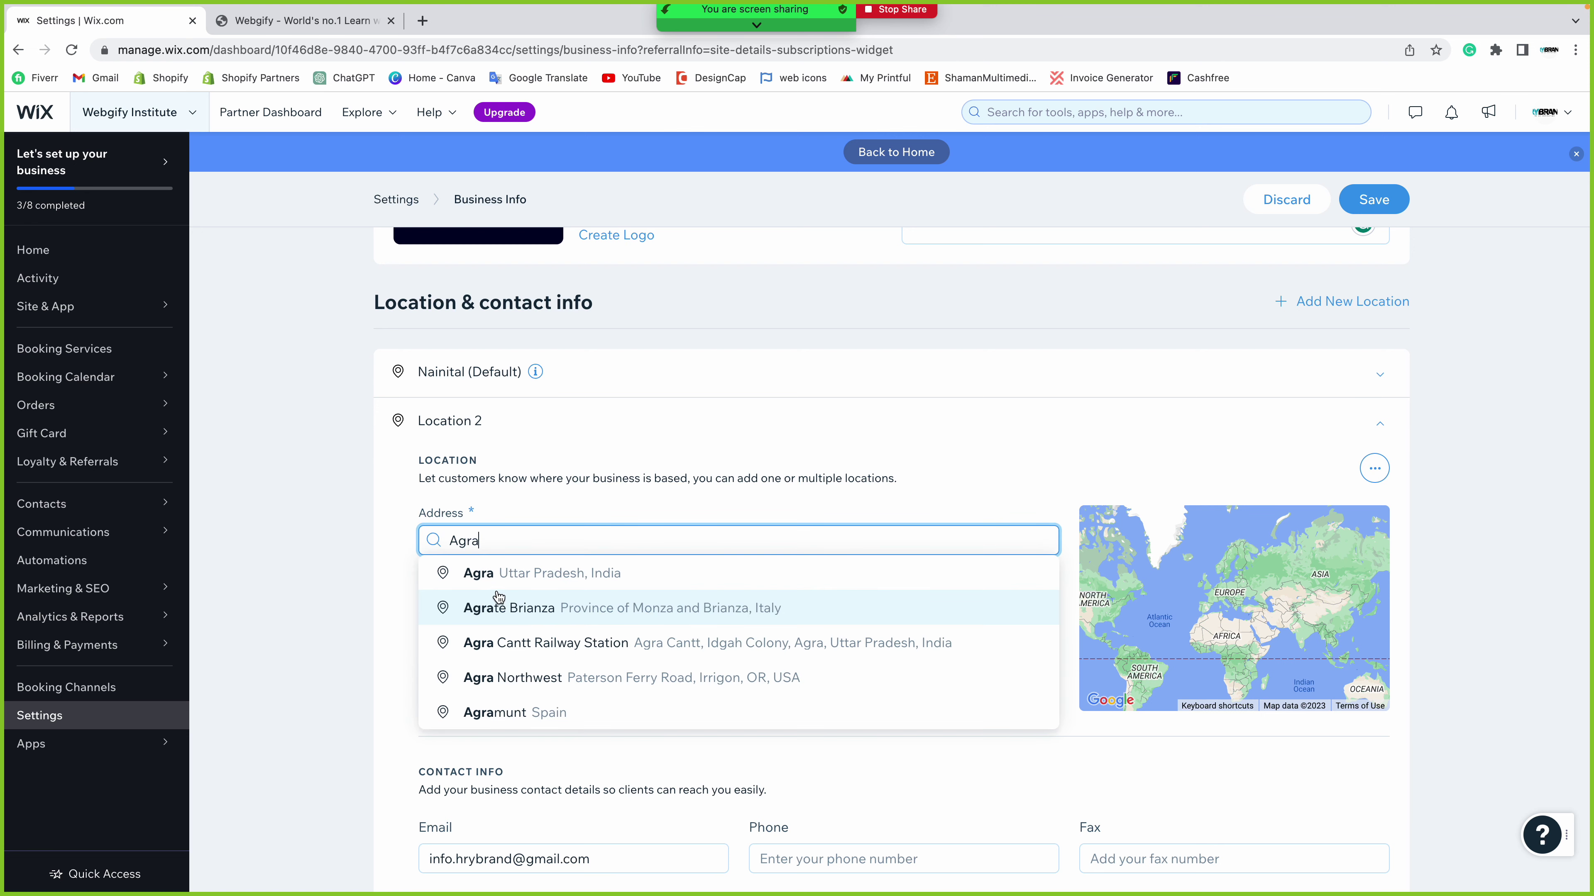
{"action": "left_click", "coordinate": [543, 581]}
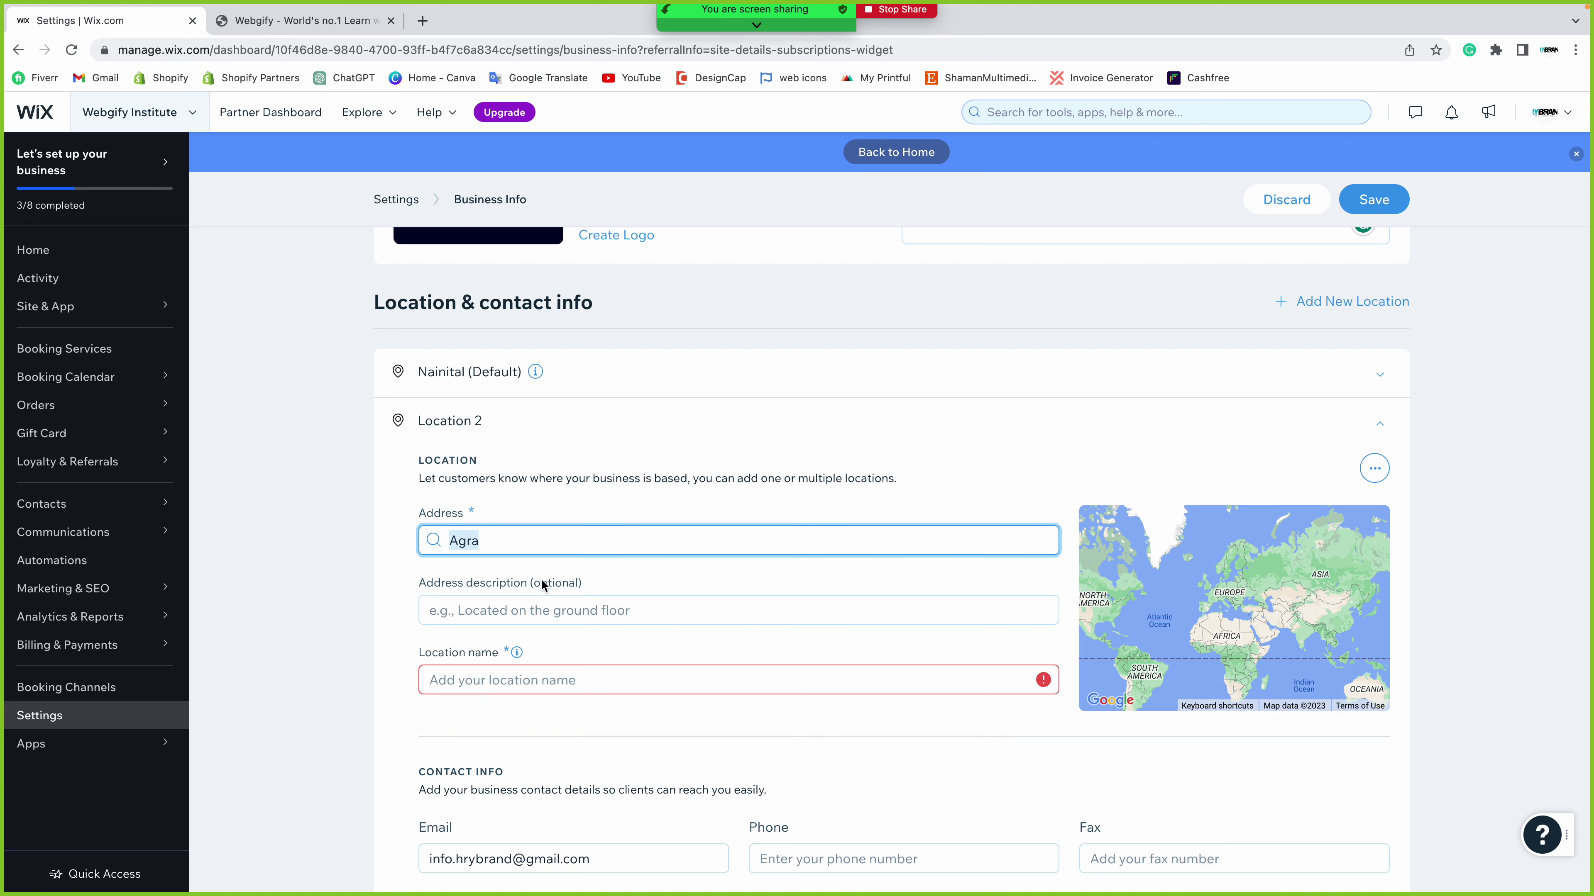
{"action": "left_click", "coordinate": [490, 604]}
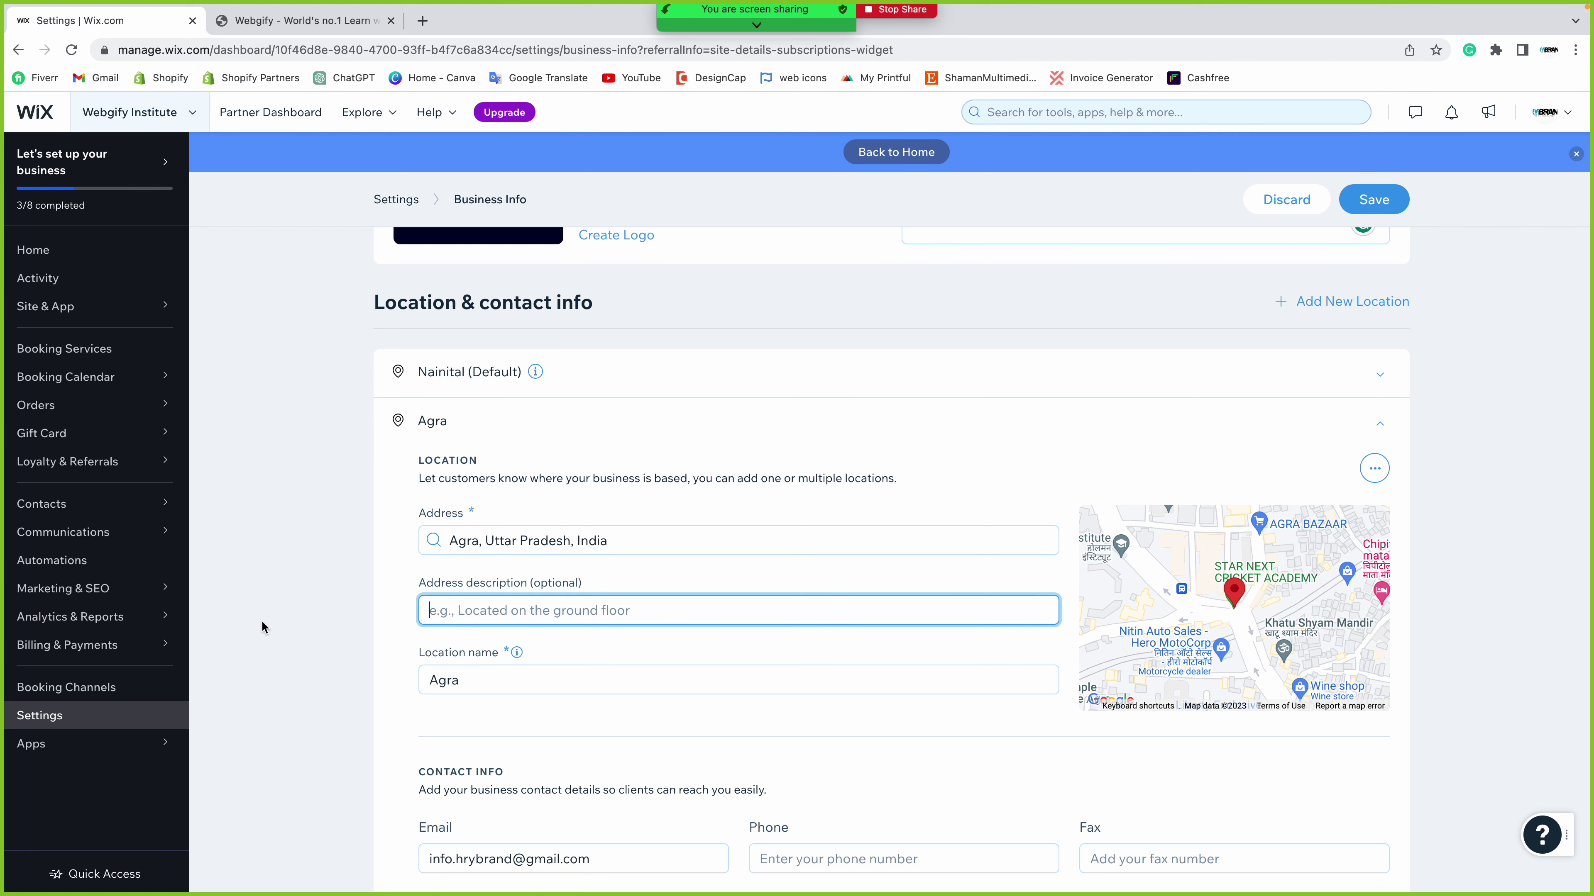
{"action": "scroll", "coordinate": [262, 612], "scroll_direction": "down", "scroll_amount": 2}
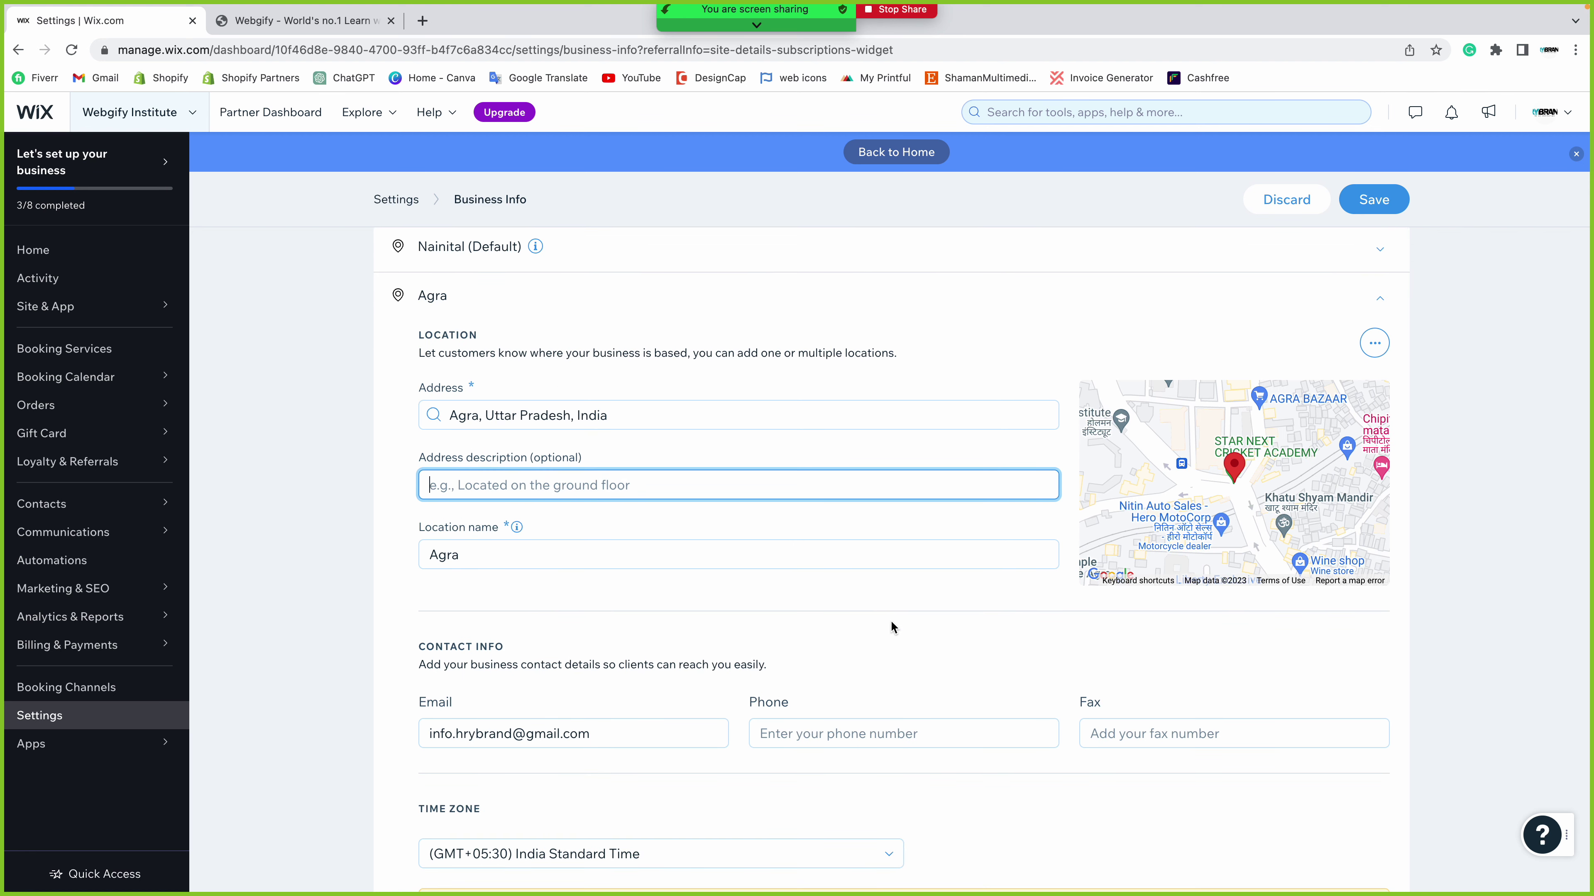
- Replace the location's email with the new business email address and save Business Info
{"action": "double_click", "coordinate": [493, 736]}
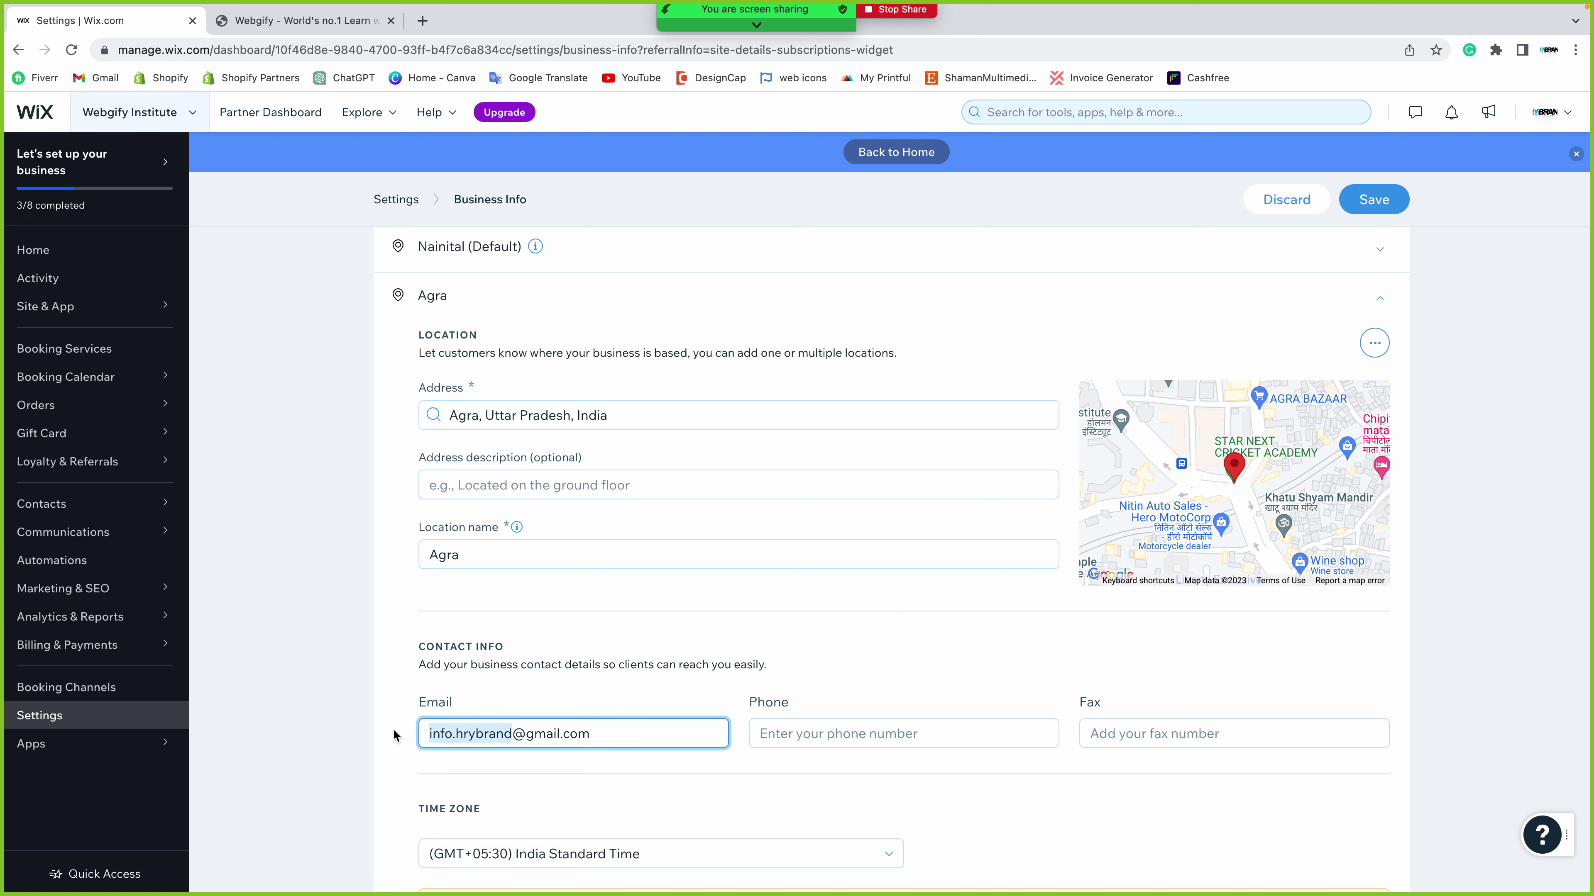
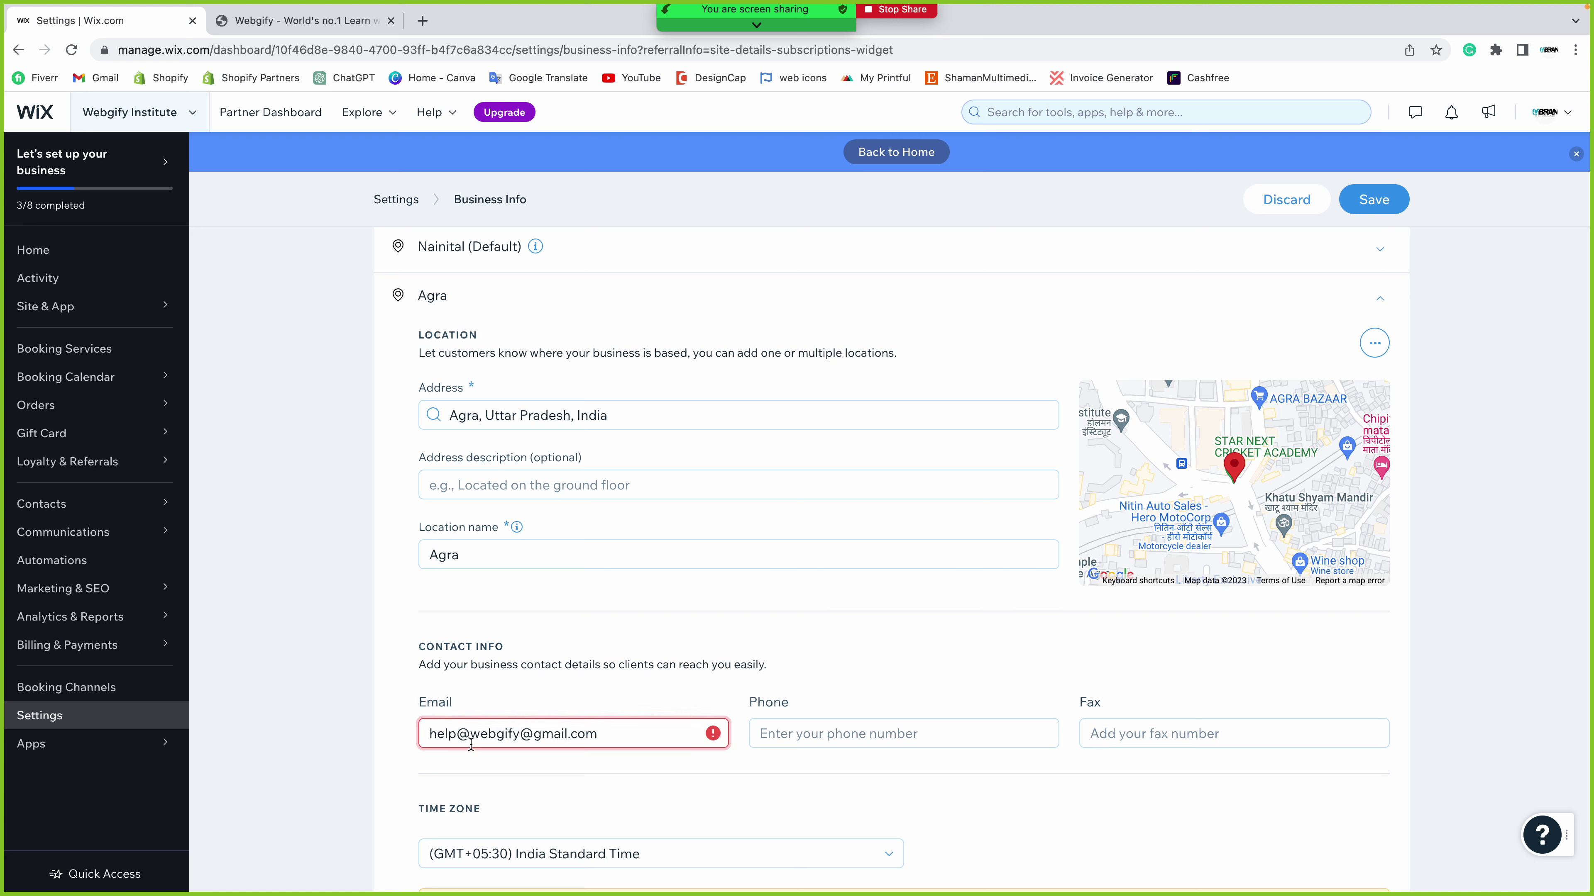
{"action": "left_click", "coordinate": [570, 736]}
{"action": "type", "text": "="}
{"action": "key", "text": "BackSpace"}
{"action": "key", "text": "BackSpace"}
{"action": "key", "text": "BackSpace"}
{"action": "key", "text": "BackSpace"}
{"action": "key", "text": "BackSpace"}
{"action": "key", "text": "BackSpace"}
{"action": "key", "text": "BackSpace"}
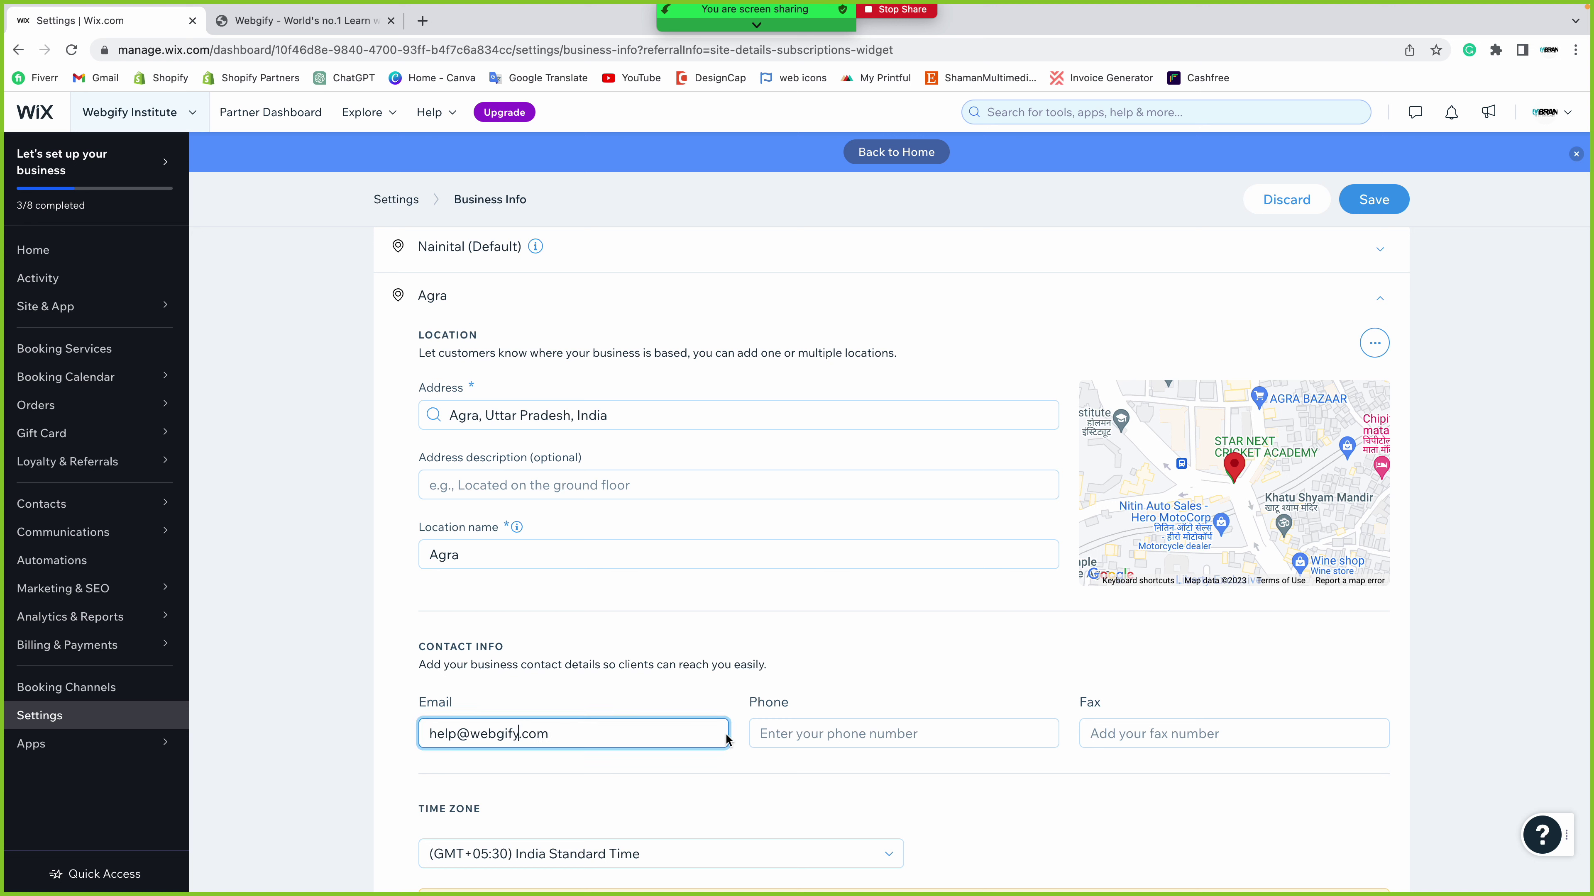
{"action": "left_click", "coordinate": [1373, 199]}
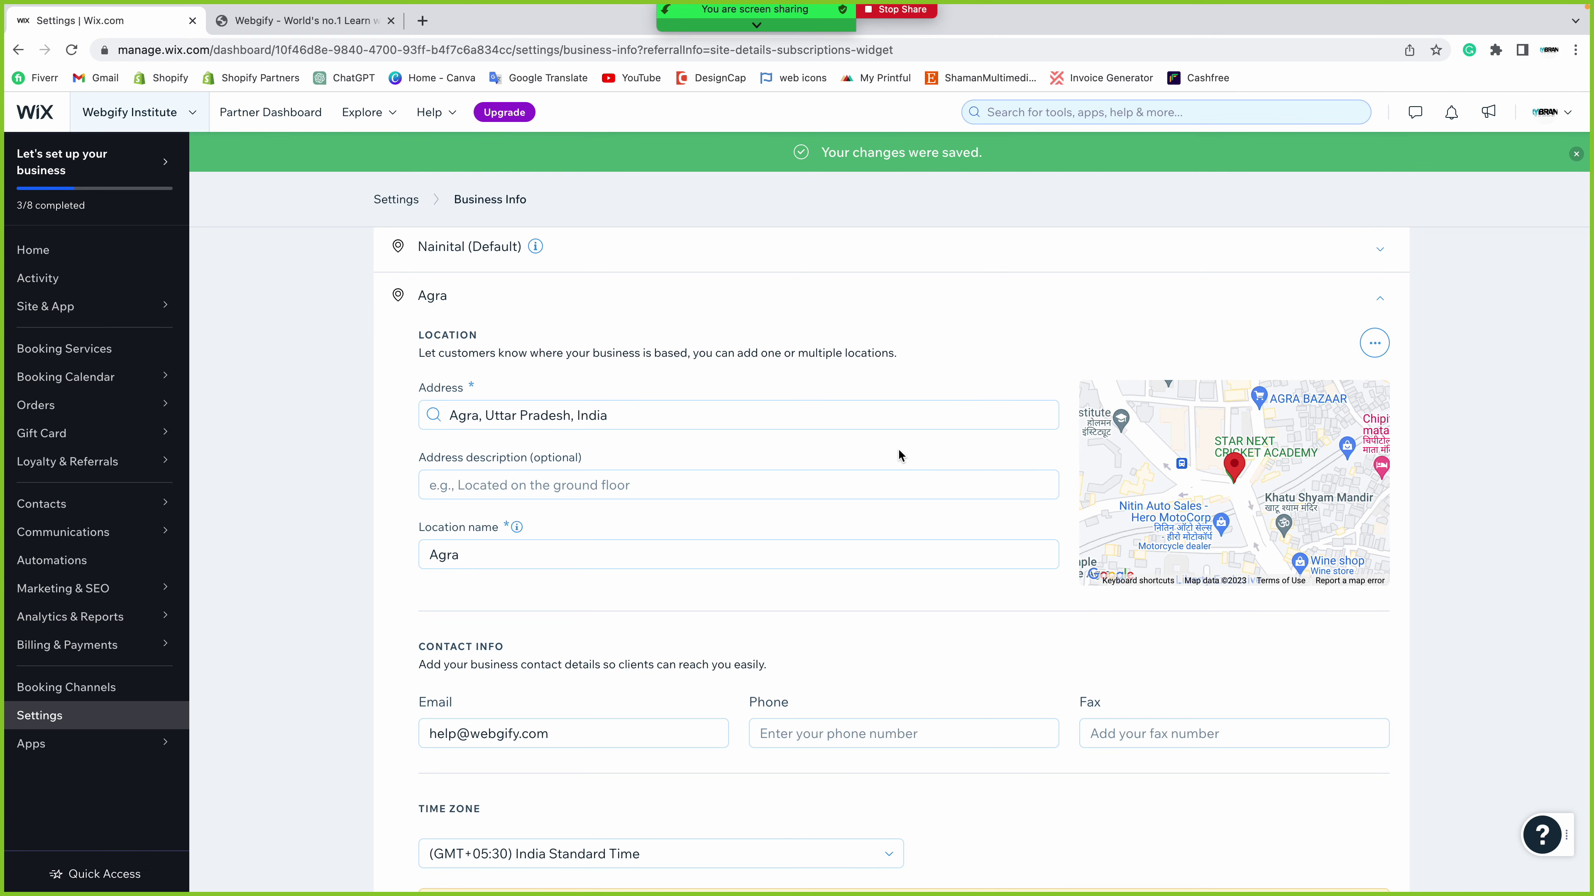
{"action": "scroll", "coordinate": [898, 451], "scroll_direction": "up", "scroll_amount": 2}
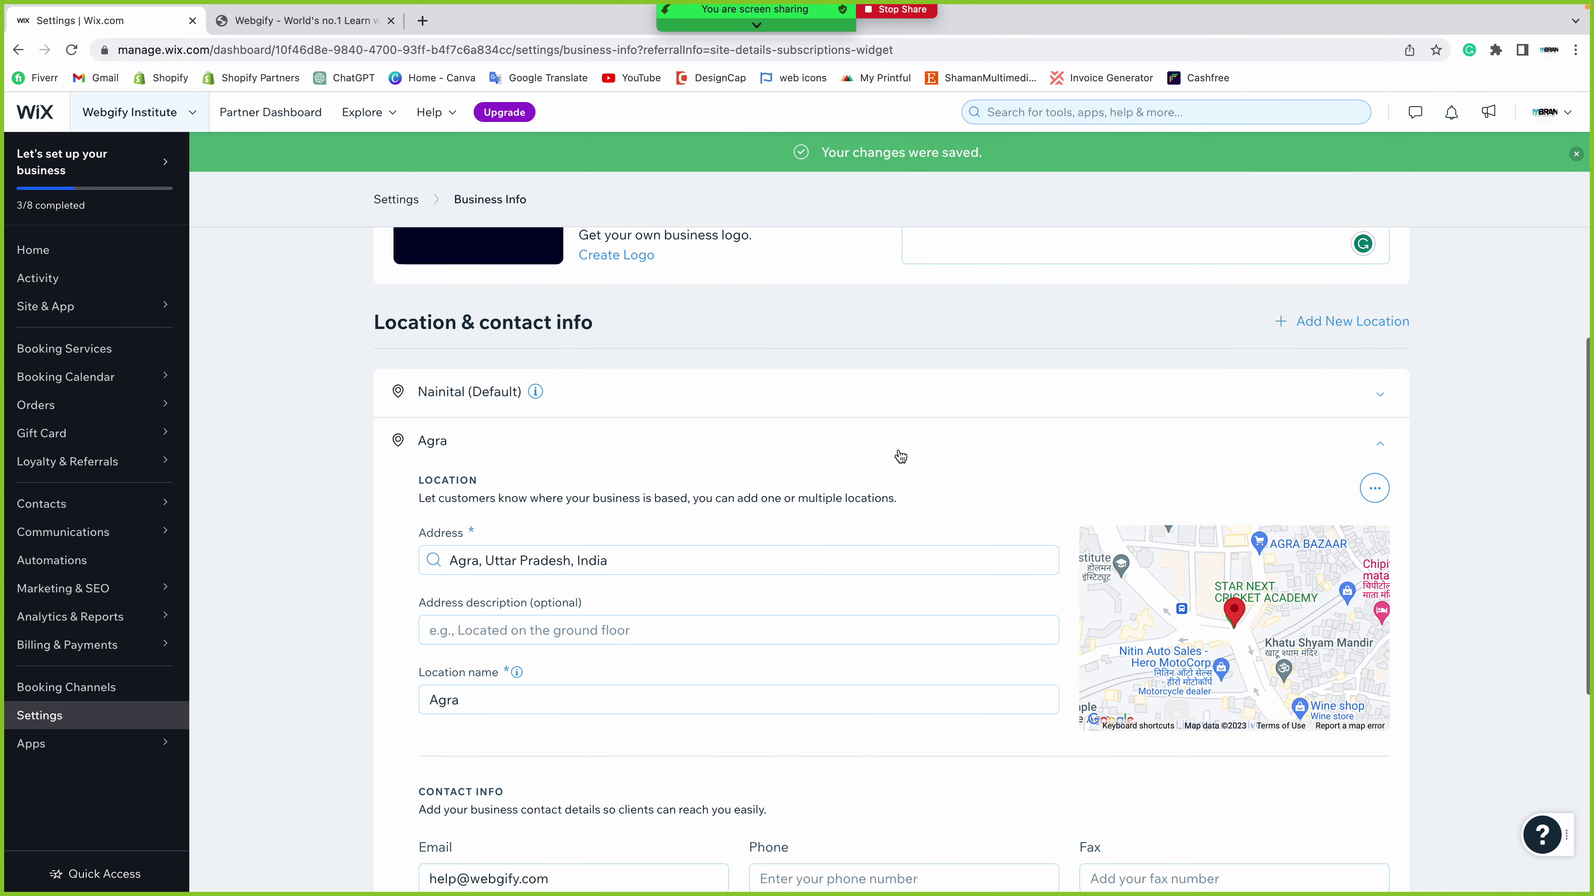
{"action": "scroll", "coordinate": [899, 451], "scroll_direction": "down", "scroll_amount": 6}
{"action": "scroll", "coordinate": [898, 447], "scroll_direction": "up", "scroll_amount": 10}
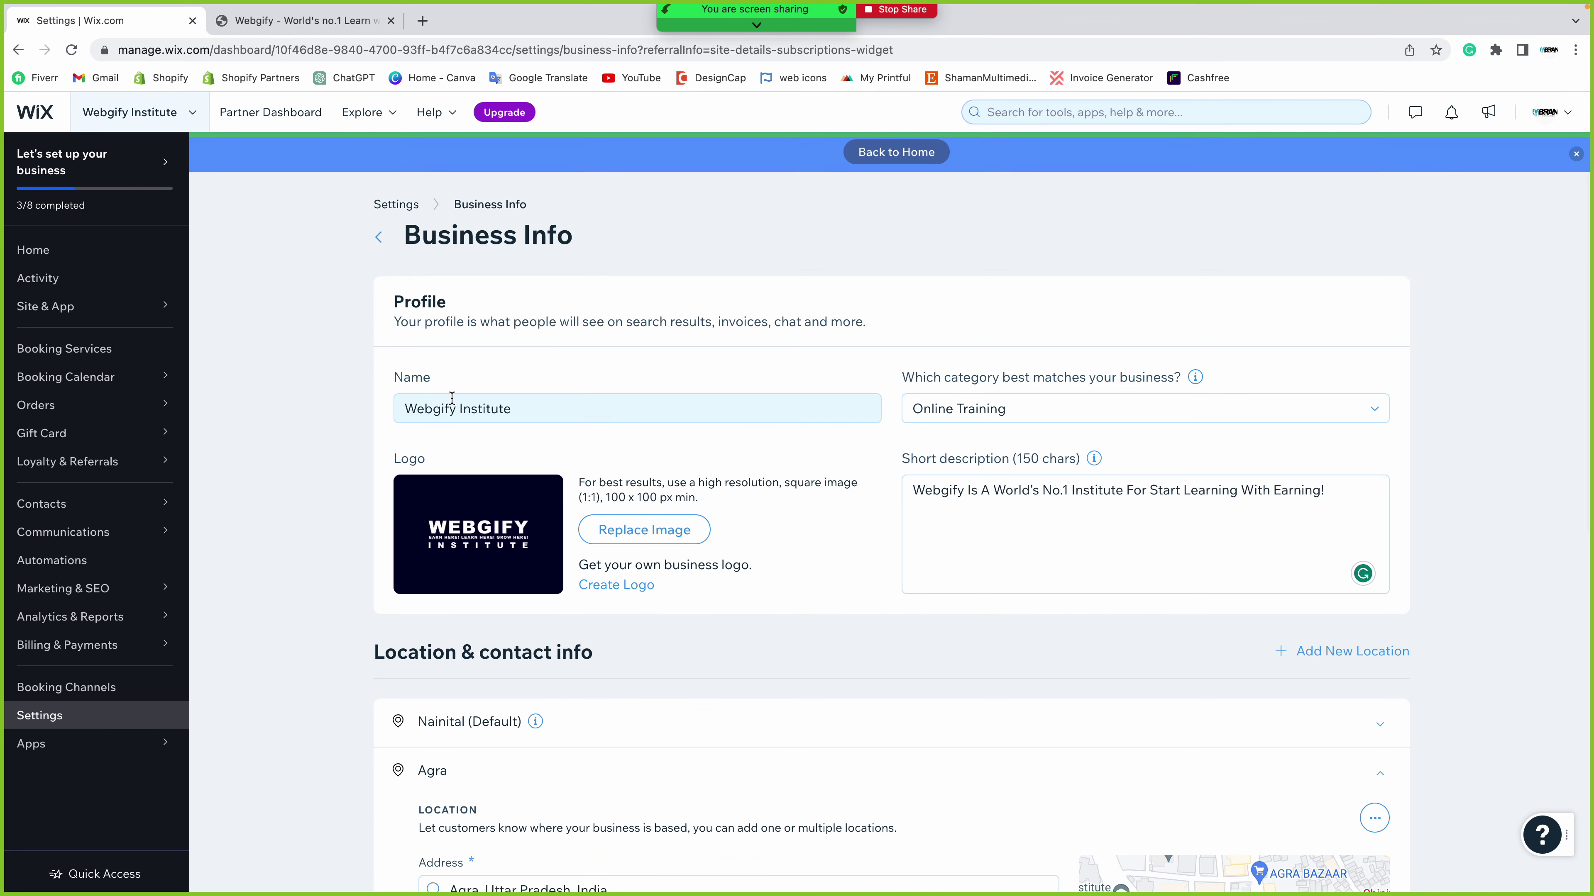
- Return to the dashboard Home page and review the plan, domain and email status line
{"action": "left_click", "coordinate": [98, 257]}
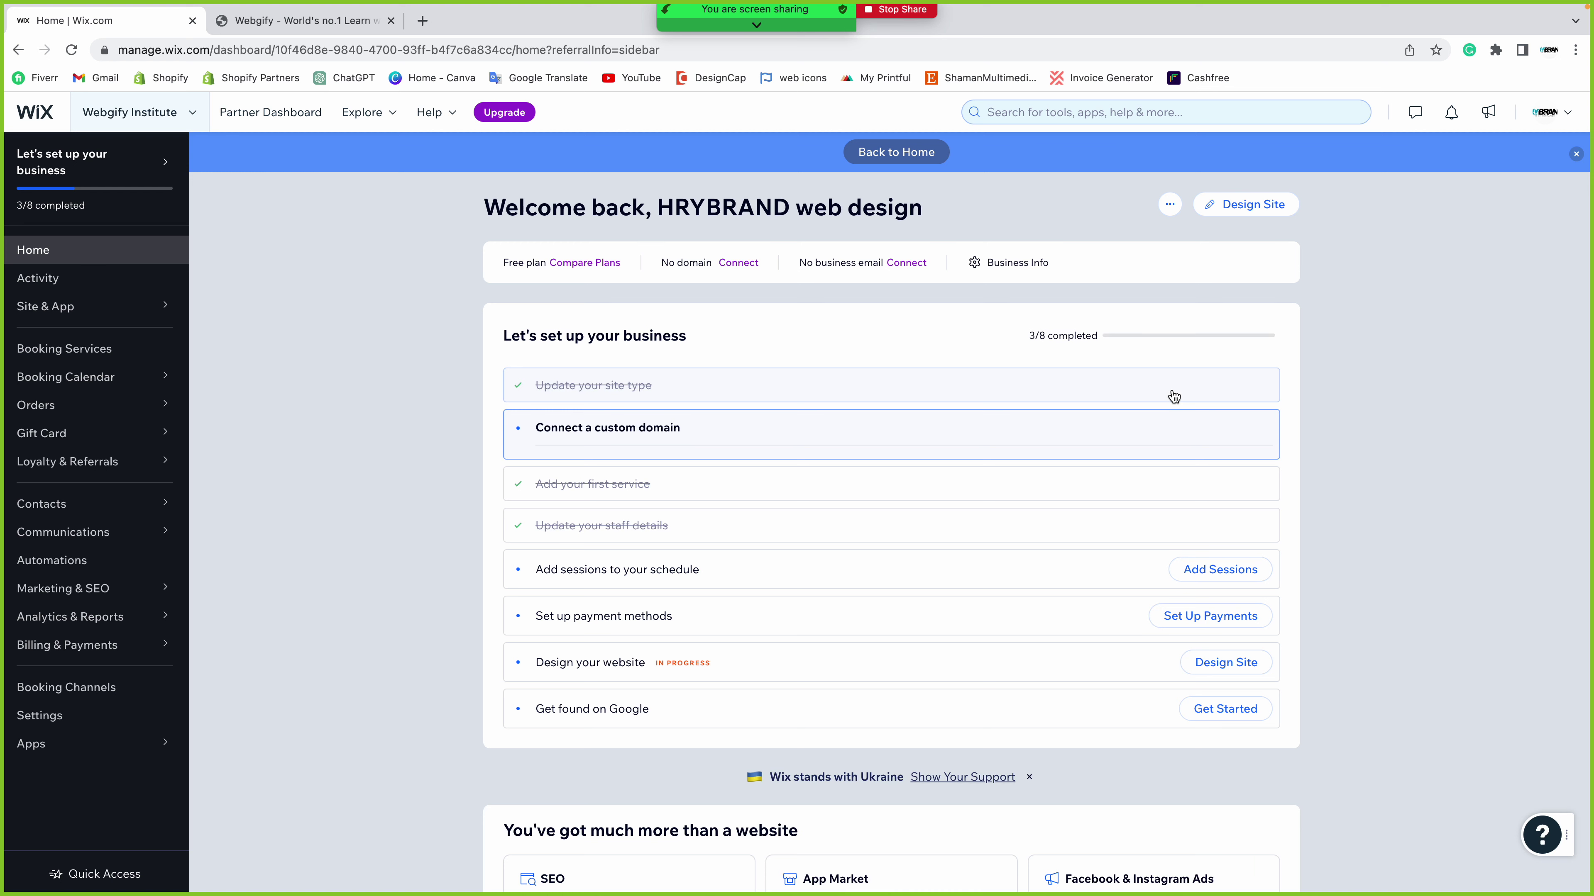
{"action": "left_click_drag", "start_coordinate": [484, 261], "coordinate": [1102, 254]}
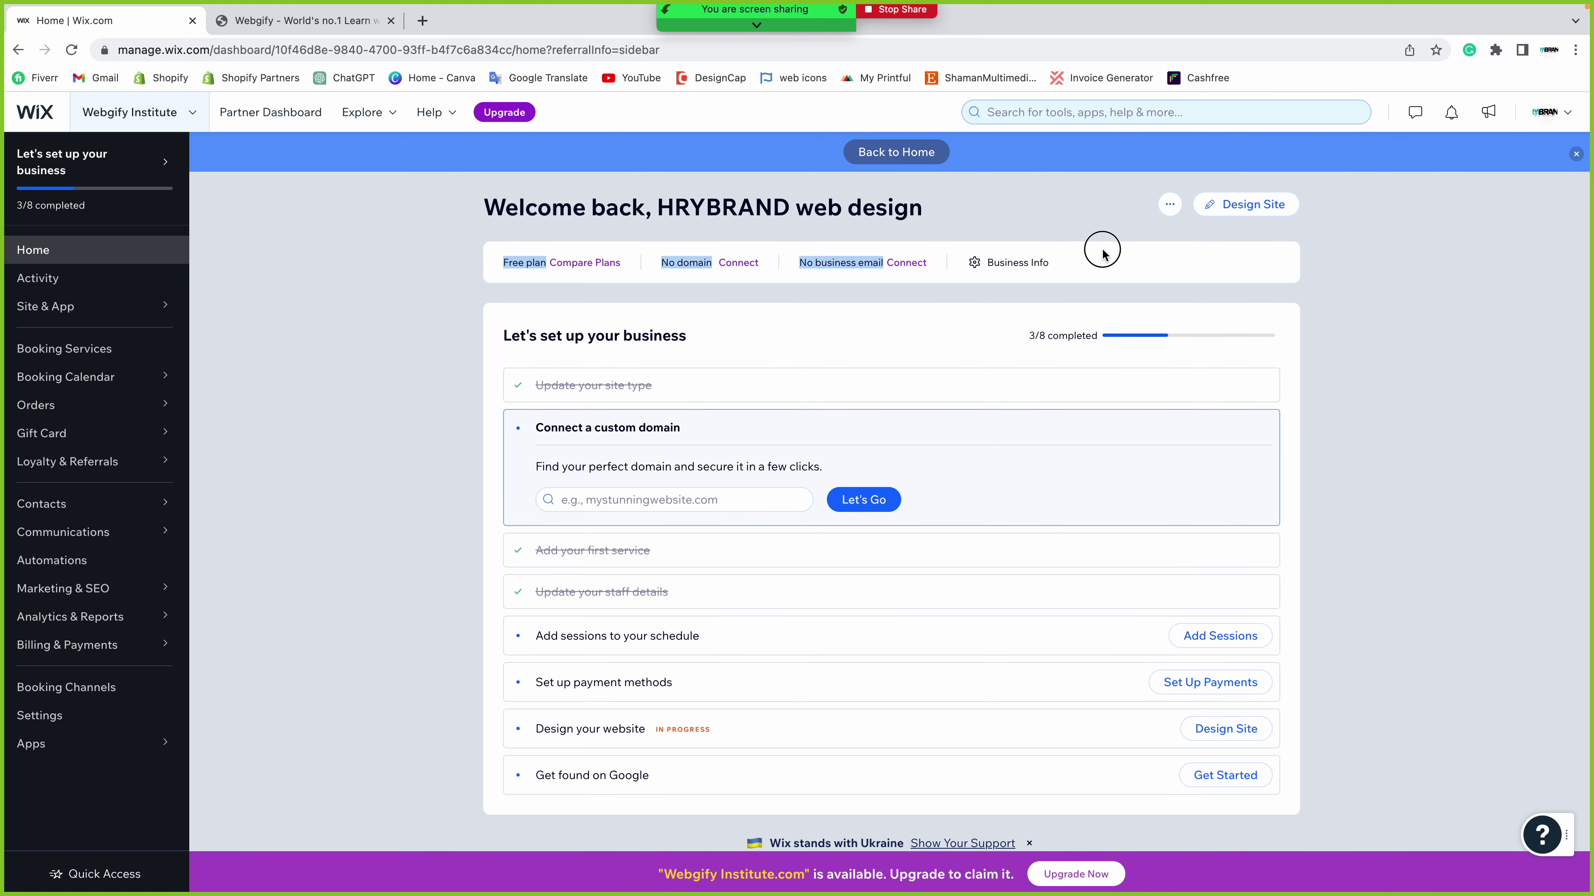
{"action": "left_click", "coordinate": [1119, 256]}
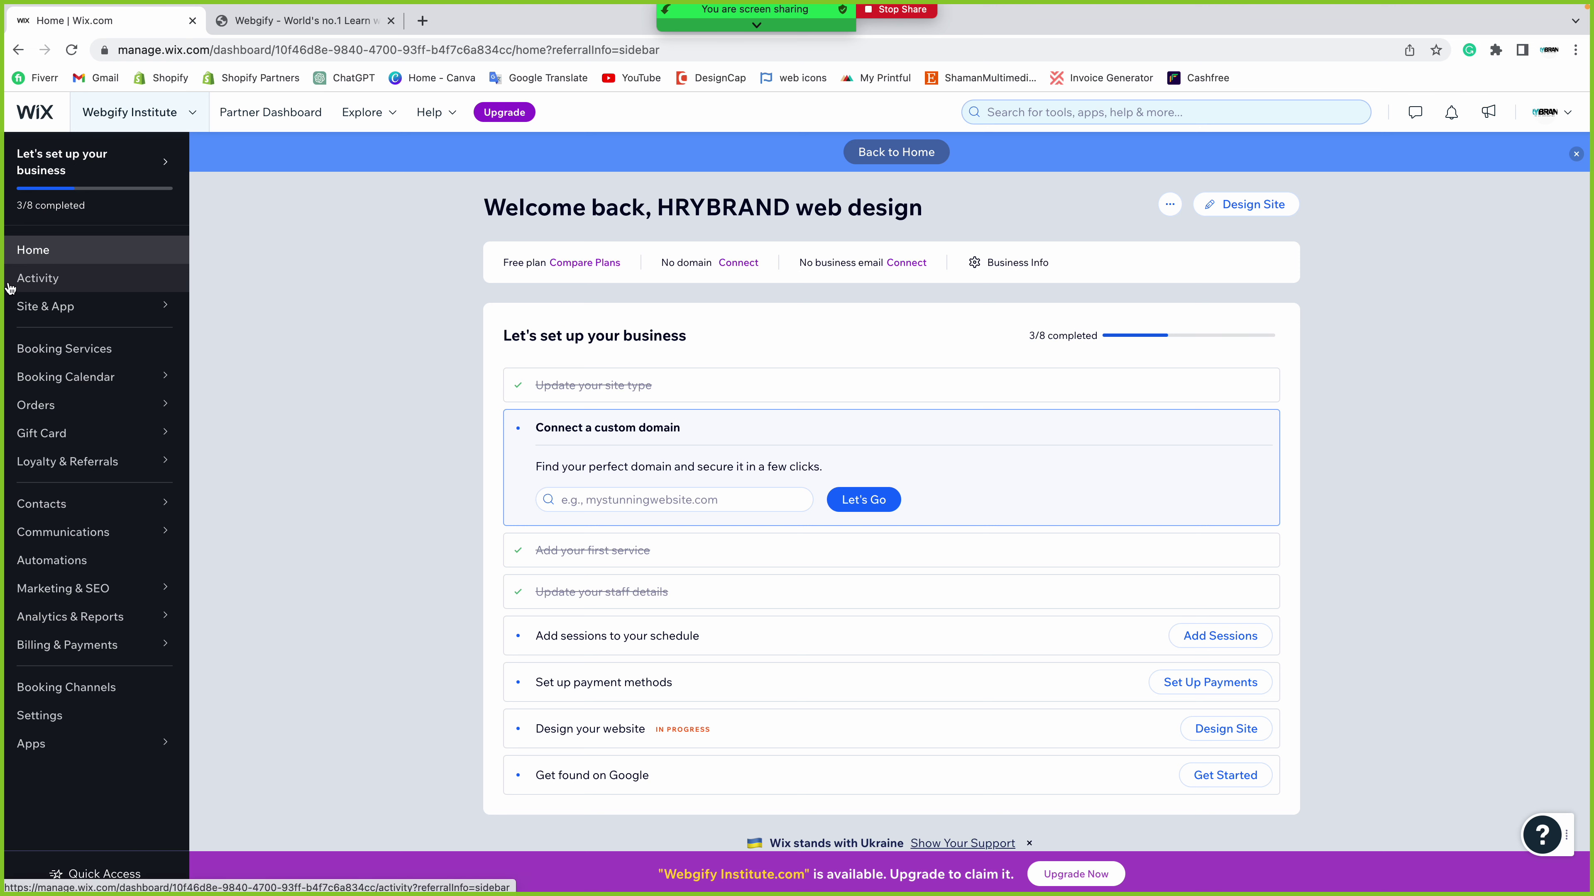
- Open the Activity dashboard and review the Total sales analytics card
{"action": "left_click", "coordinate": [34, 276]}
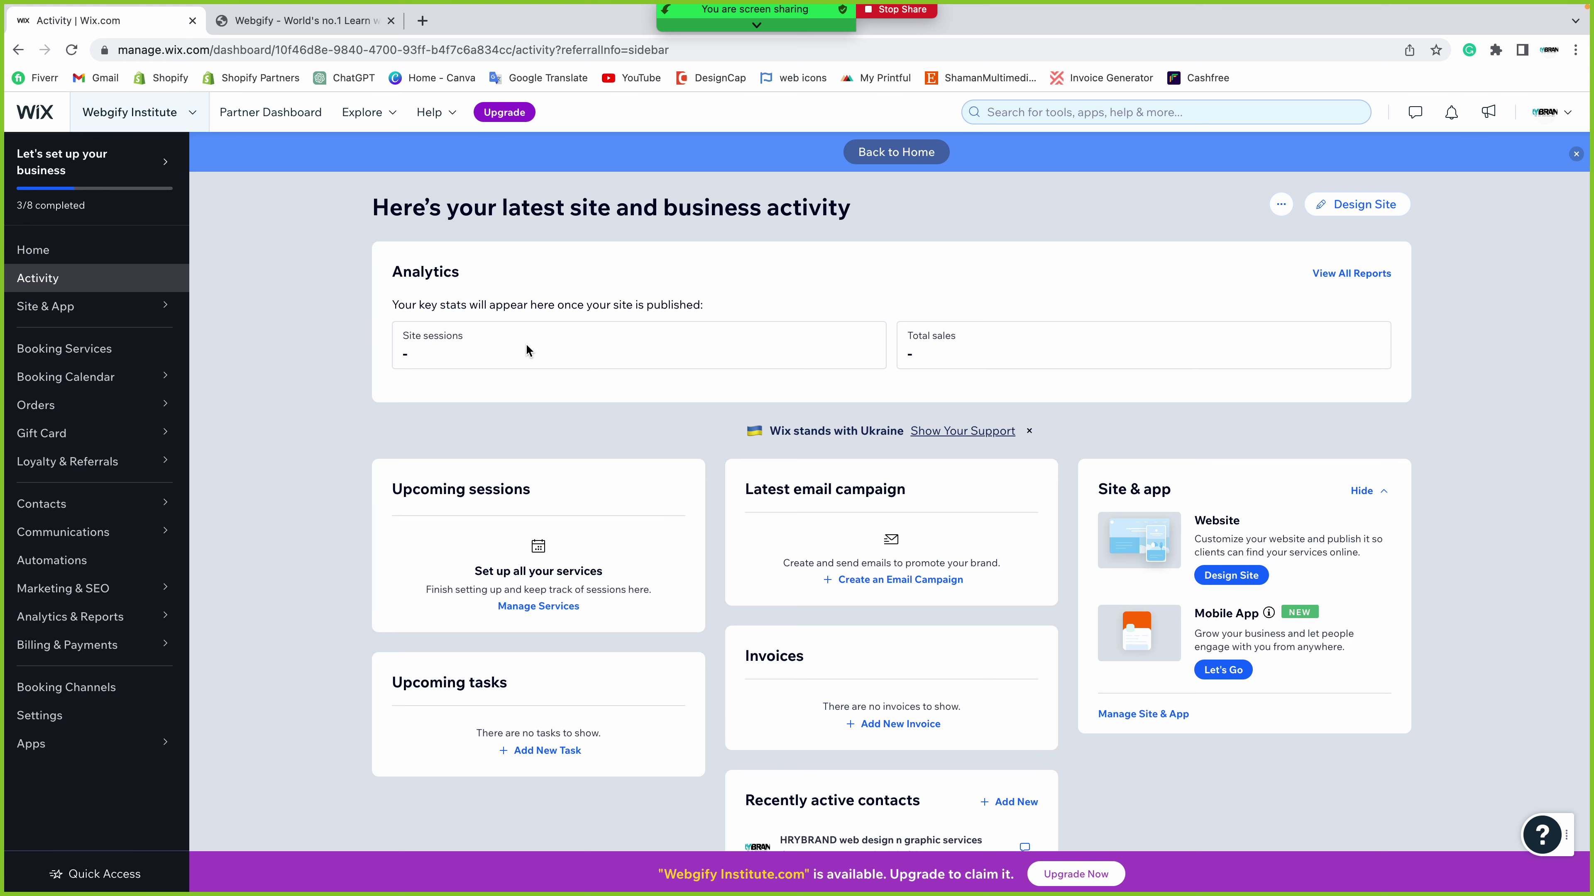
{"action": "left_click_drag", "start_coordinate": [908, 336], "coordinate": [978, 339]}
{"action": "left_click", "coordinate": [944, 377]}
{"action": "left_click", "coordinate": [1365, 276]}
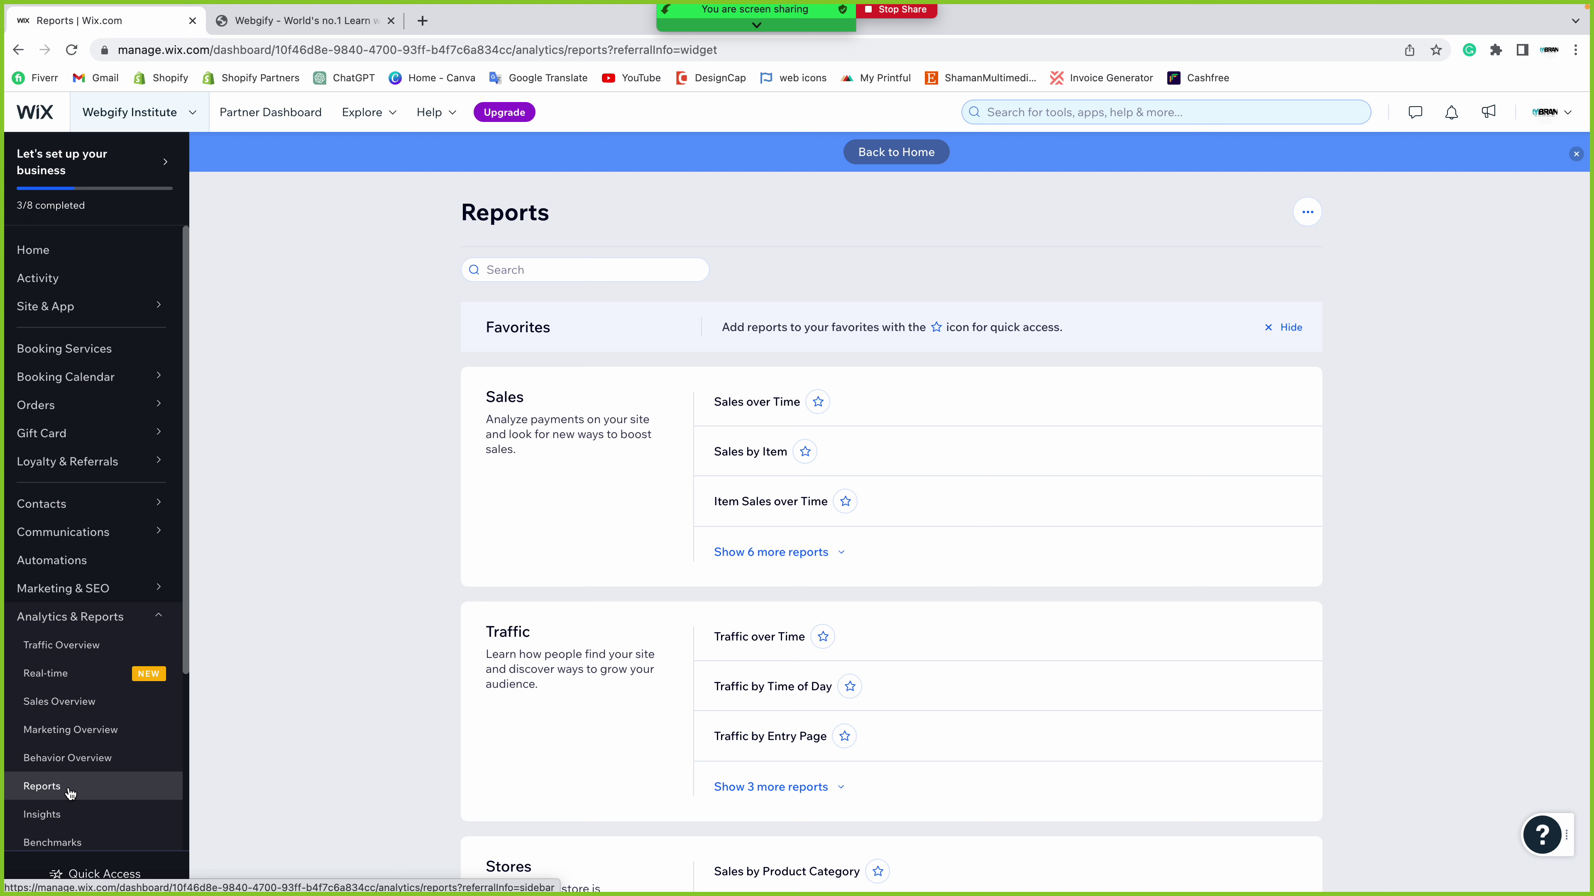
{"action": "scroll", "coordinate": [385, 510], "scroll_direction": "down", "scroll_amount": 1}
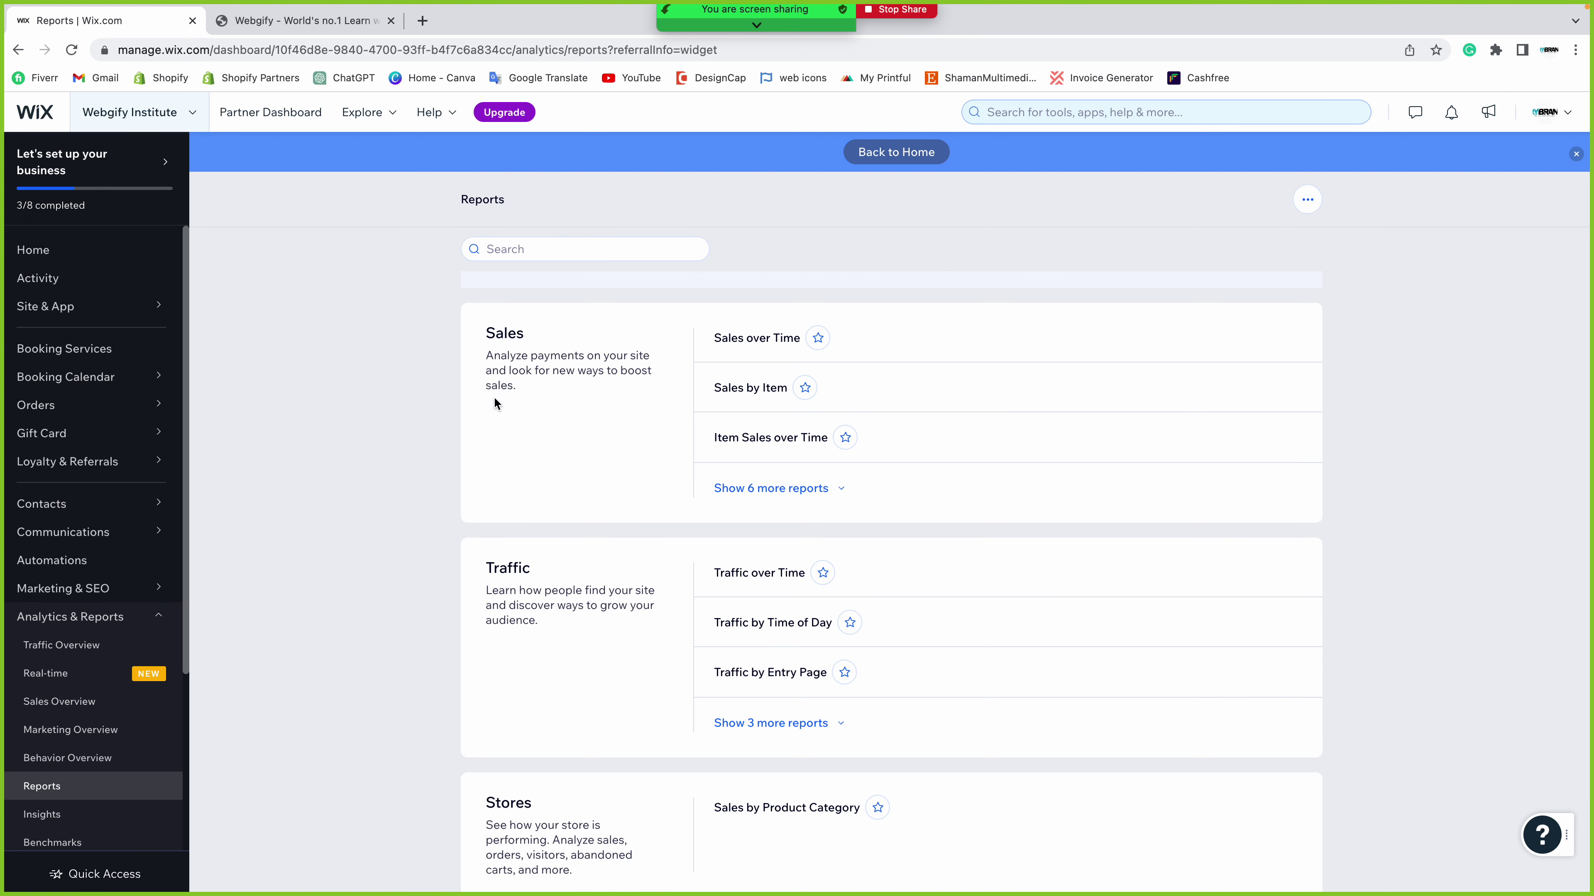
{"action": "left_click_drag", "start_coordinate": [472, 566], "coordinate": [573, 571]}
{"action": "scroll", "coordinate": [571, 572], "scroll_direction": "down", "scroll_amount": 2}
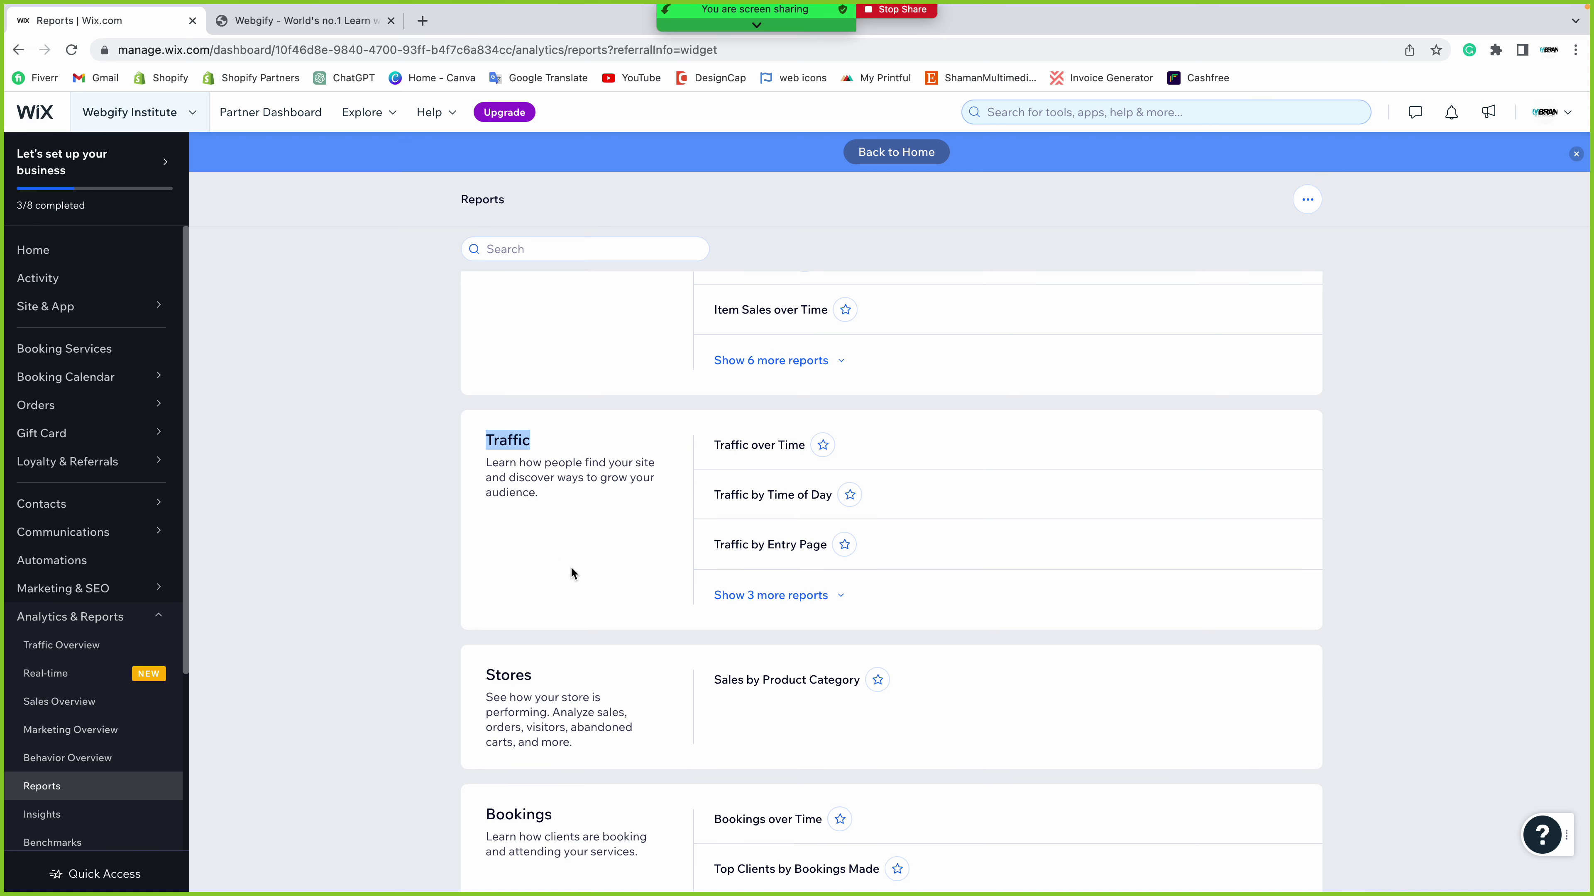
{"action": "left_click", "coordinate": [571, 567]}
{"action": "left_click_drag", "start_coordinate": [486, 676], "coordinate": [582, 674]}
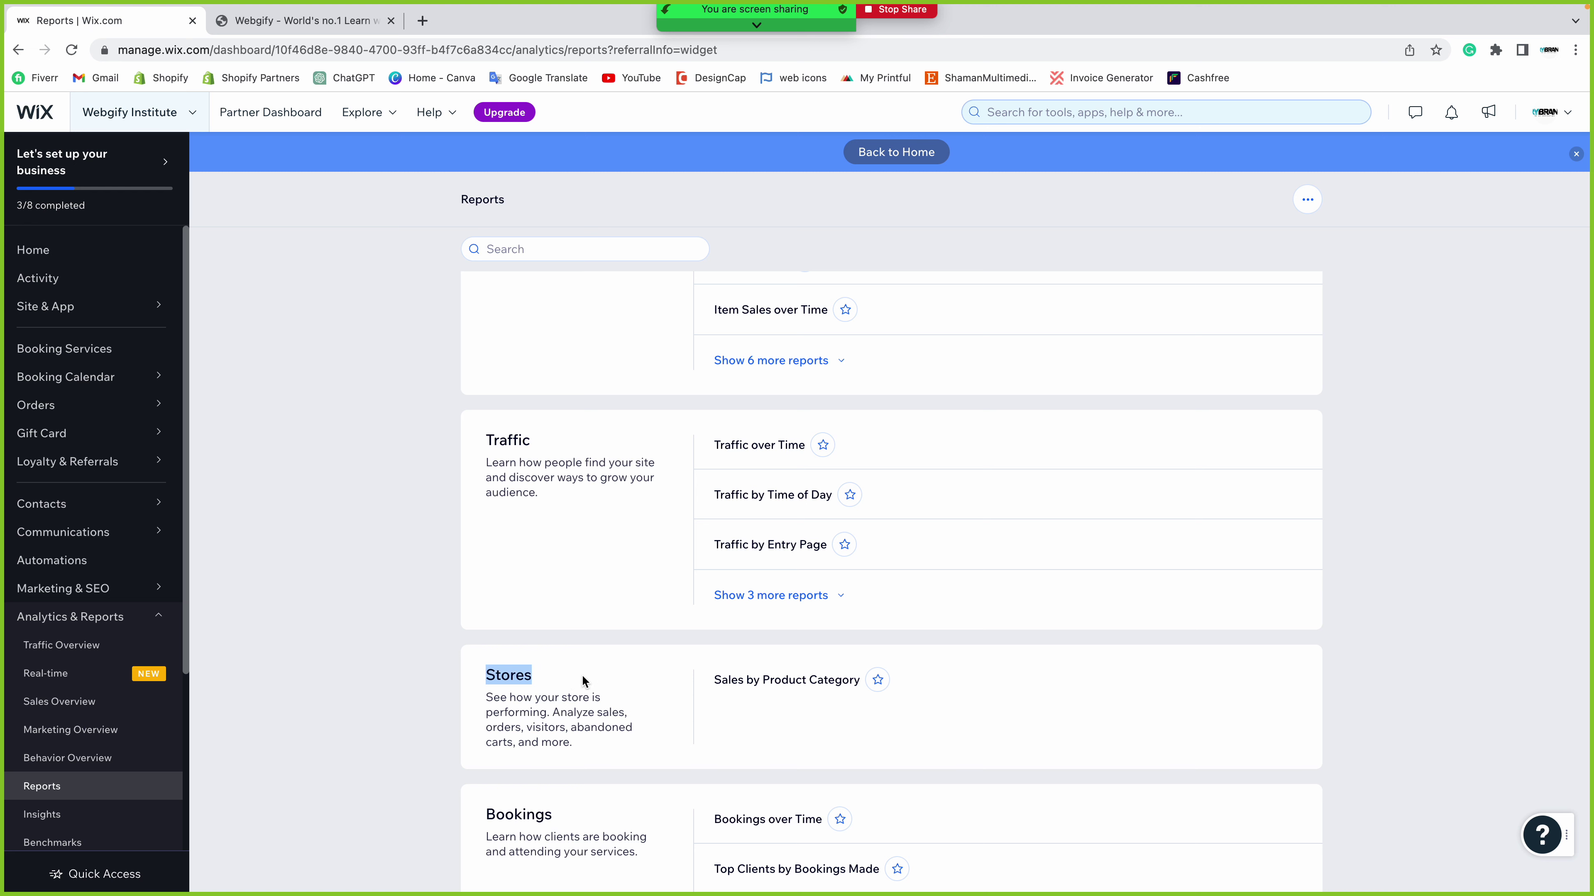
{"action": "left_click", "coordinate": [582, 674]}
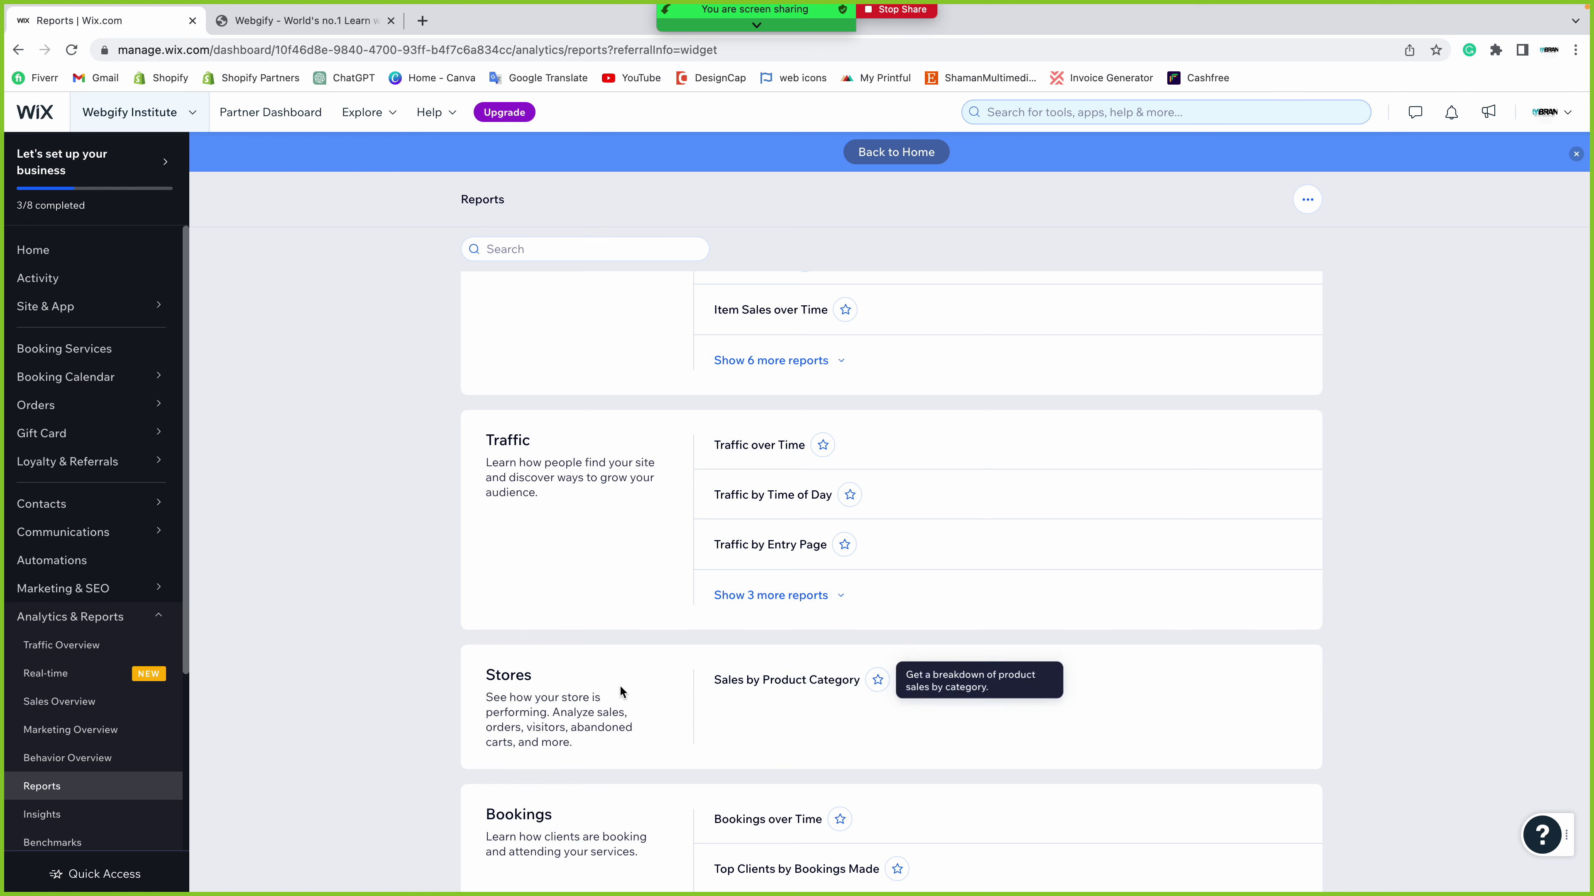
{"action": "scroll", "coordinate": [574, 687], "scroll_direction": "down", "scroll_amount": 3}
{"action": "scroll", "coordinate": [575, 689], "scroll_direction": "down", "scroll_amount": 2}
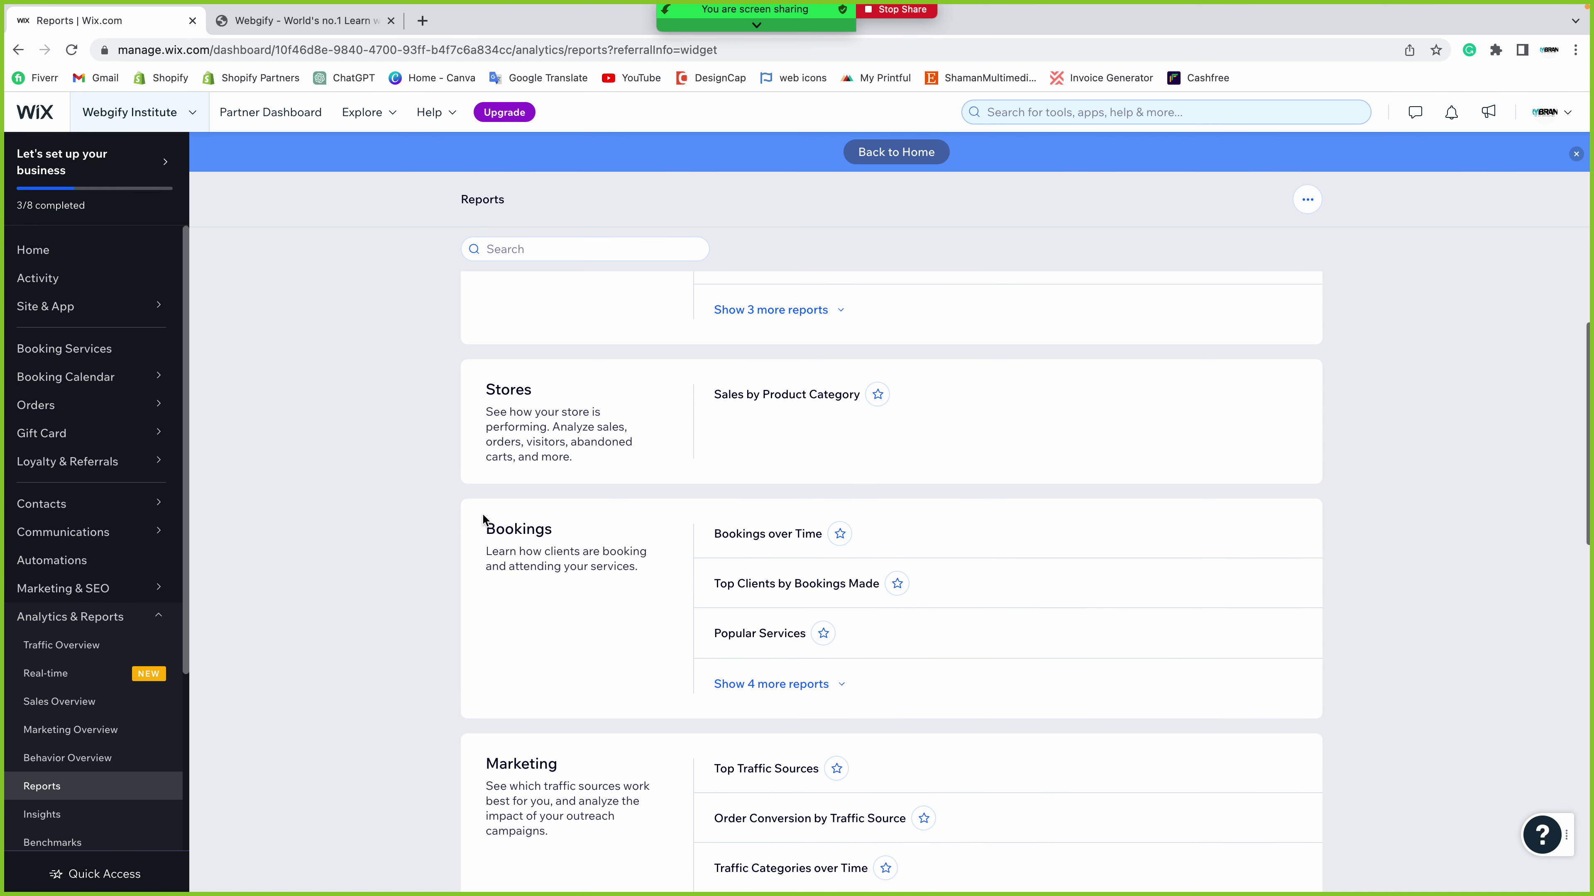
{"action": "left_click_drag", "start_coordinate": [478, 532], "coordinate": [632, 534]}
{"action": "left_click", "coordinate": [632, 529]}
{"action": "scroll", "coordinate": [618, 523], "scroll_direction": "down", "scroll_amount": 5}
{"action": "left_click_drag", "start_coordinate": [478, 475], "coordinate": [597, 469]}
{"action": "left_click", "coordinate": [597, 469]}
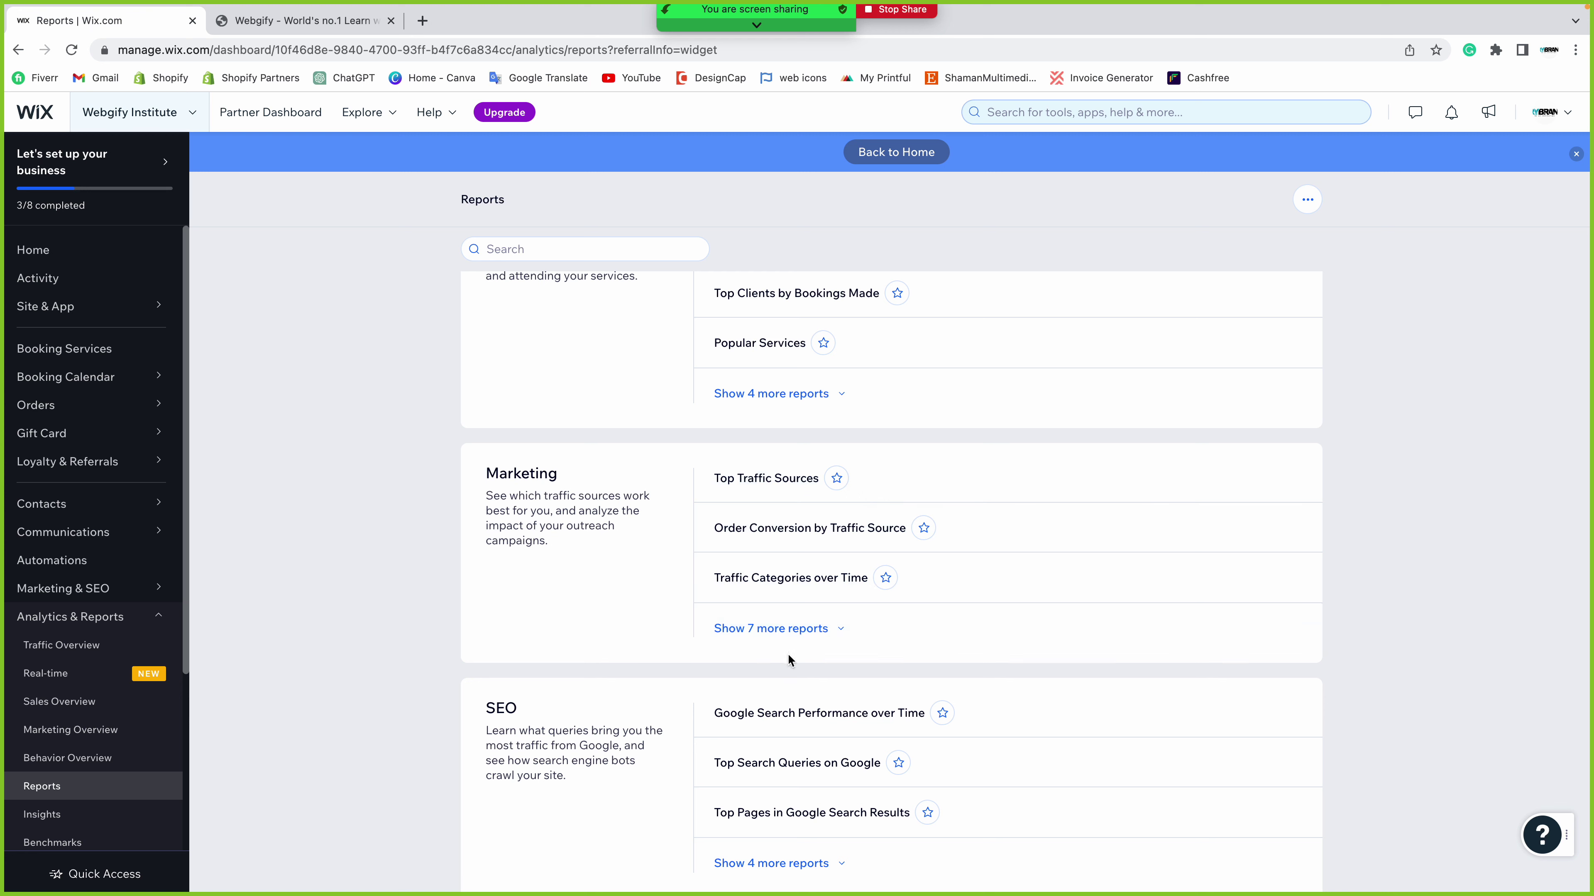
{"action": "scroll", "coordinate": [675, 616], "scroll_direction": "down", "scroll_amount": 3}
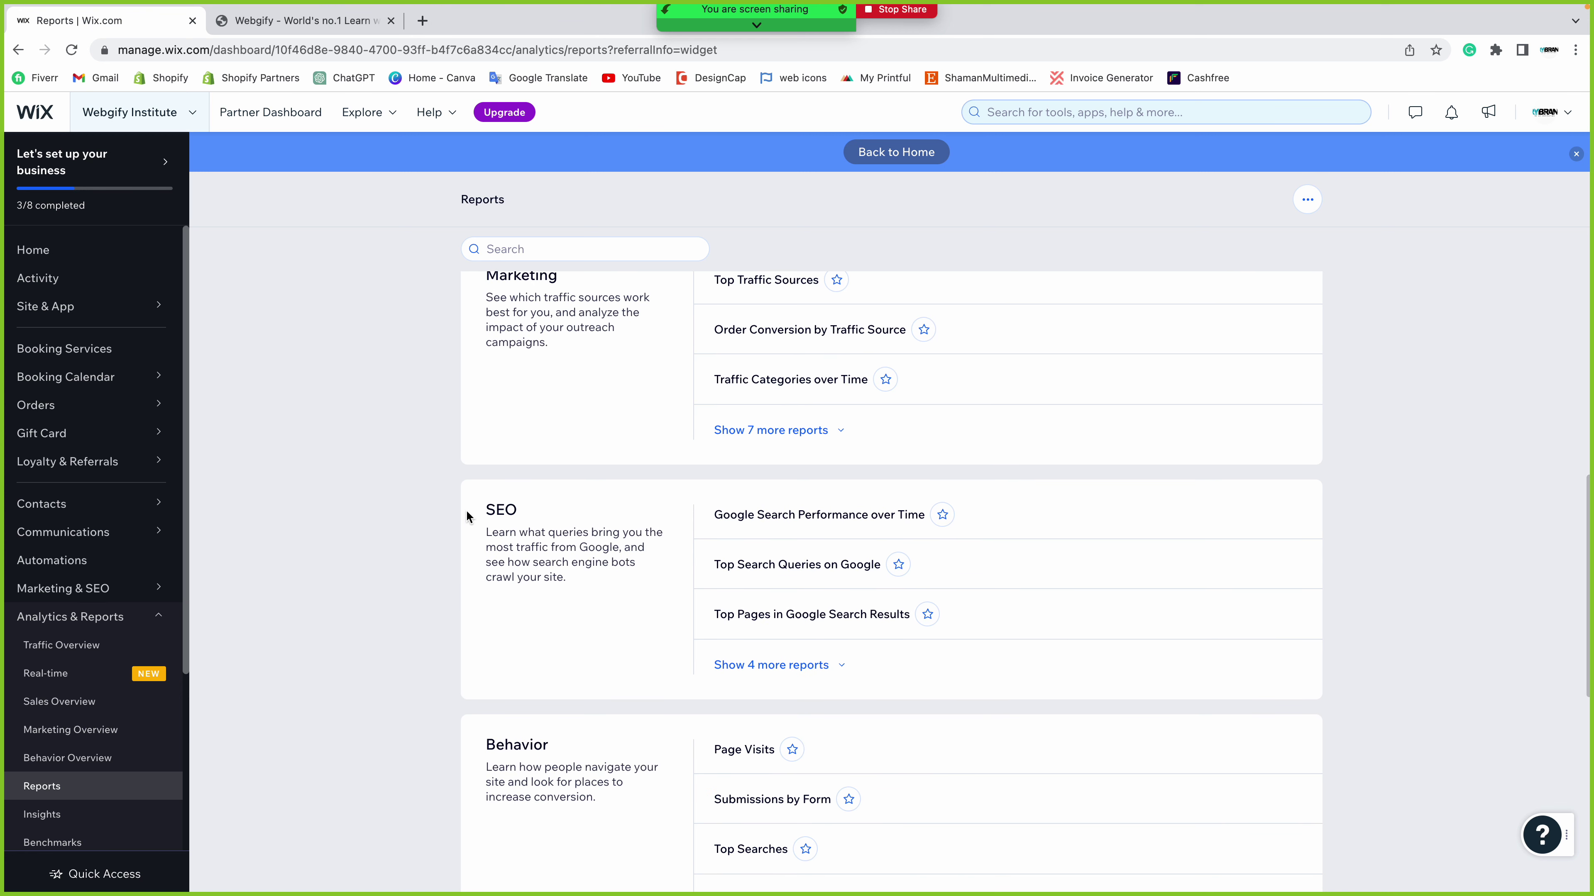
{"action": "left_click_drag", "start_coordinate": [465, 510], "coordinate": [590, 510]}
{"action": "left_click", "coordinate": [592, 514]}
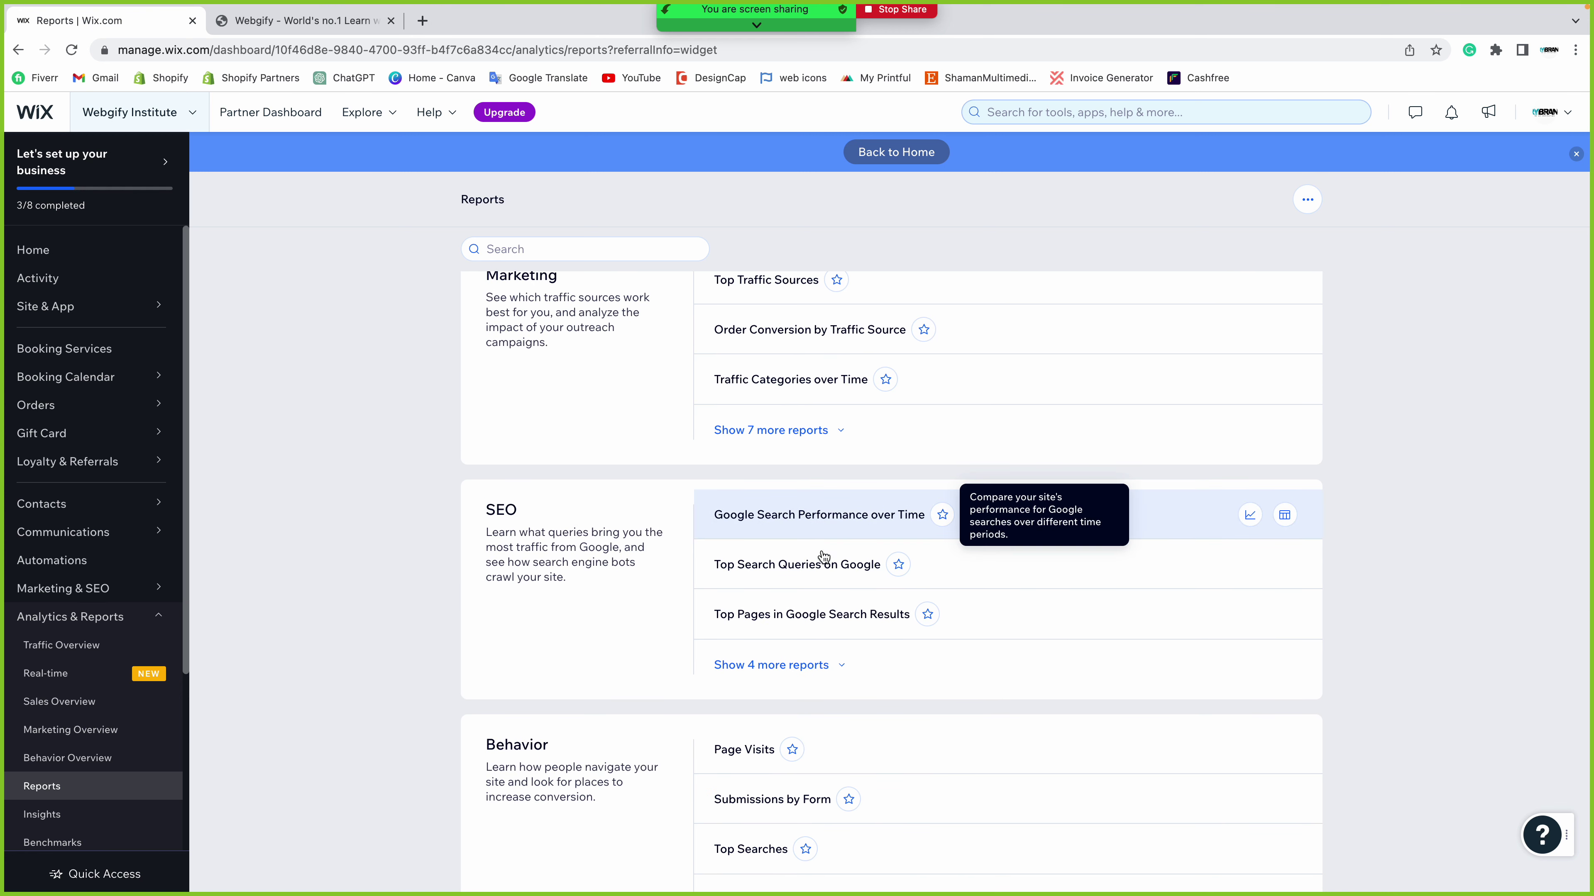
{"action": "scroll", "coordinate": [597, 564], "scroll_direction": "down", "scroll_amount": 5}
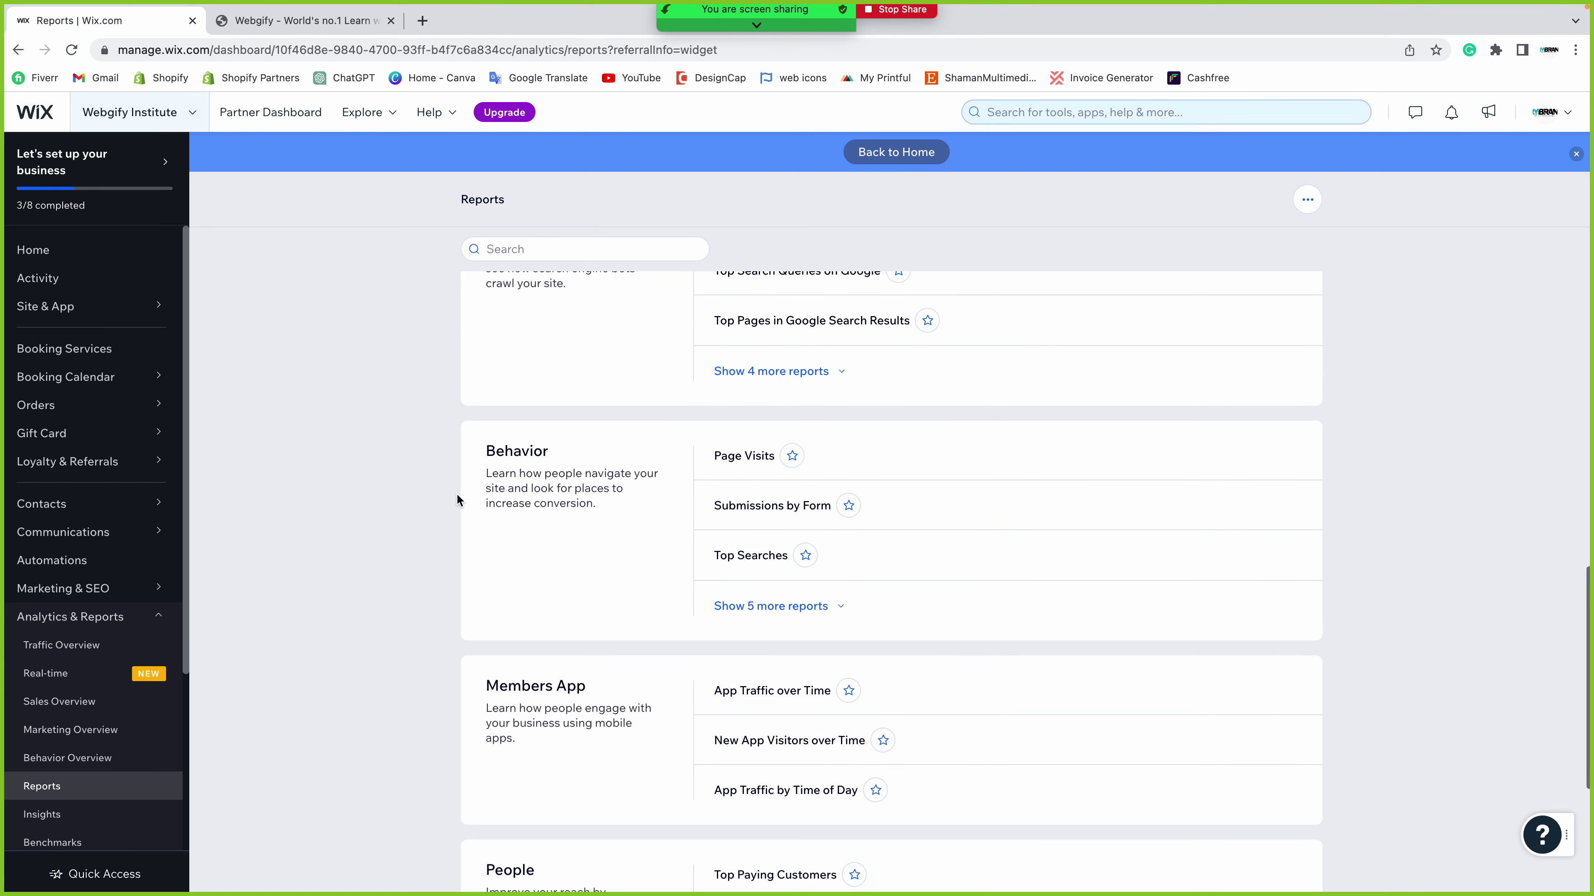
{"action": "left_click_drag", "start_coordinate": [467, 429], "coordinate": [618, 436]}
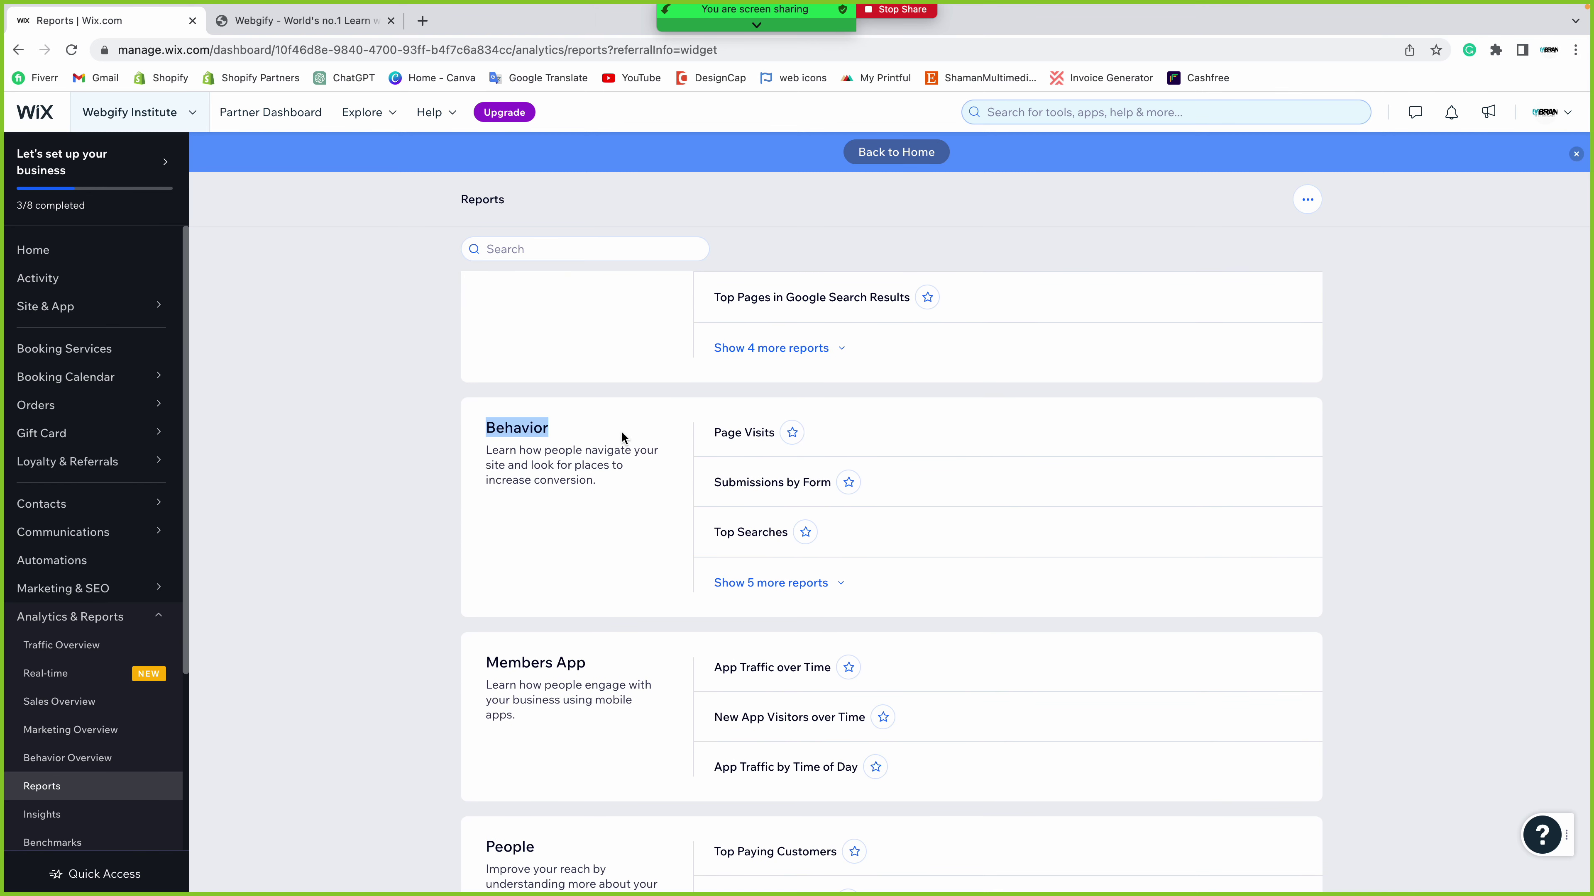
{"action": "scroll", "coordinate": [622, 432], "scroll_direction": "down", "scroll_amount": 1}
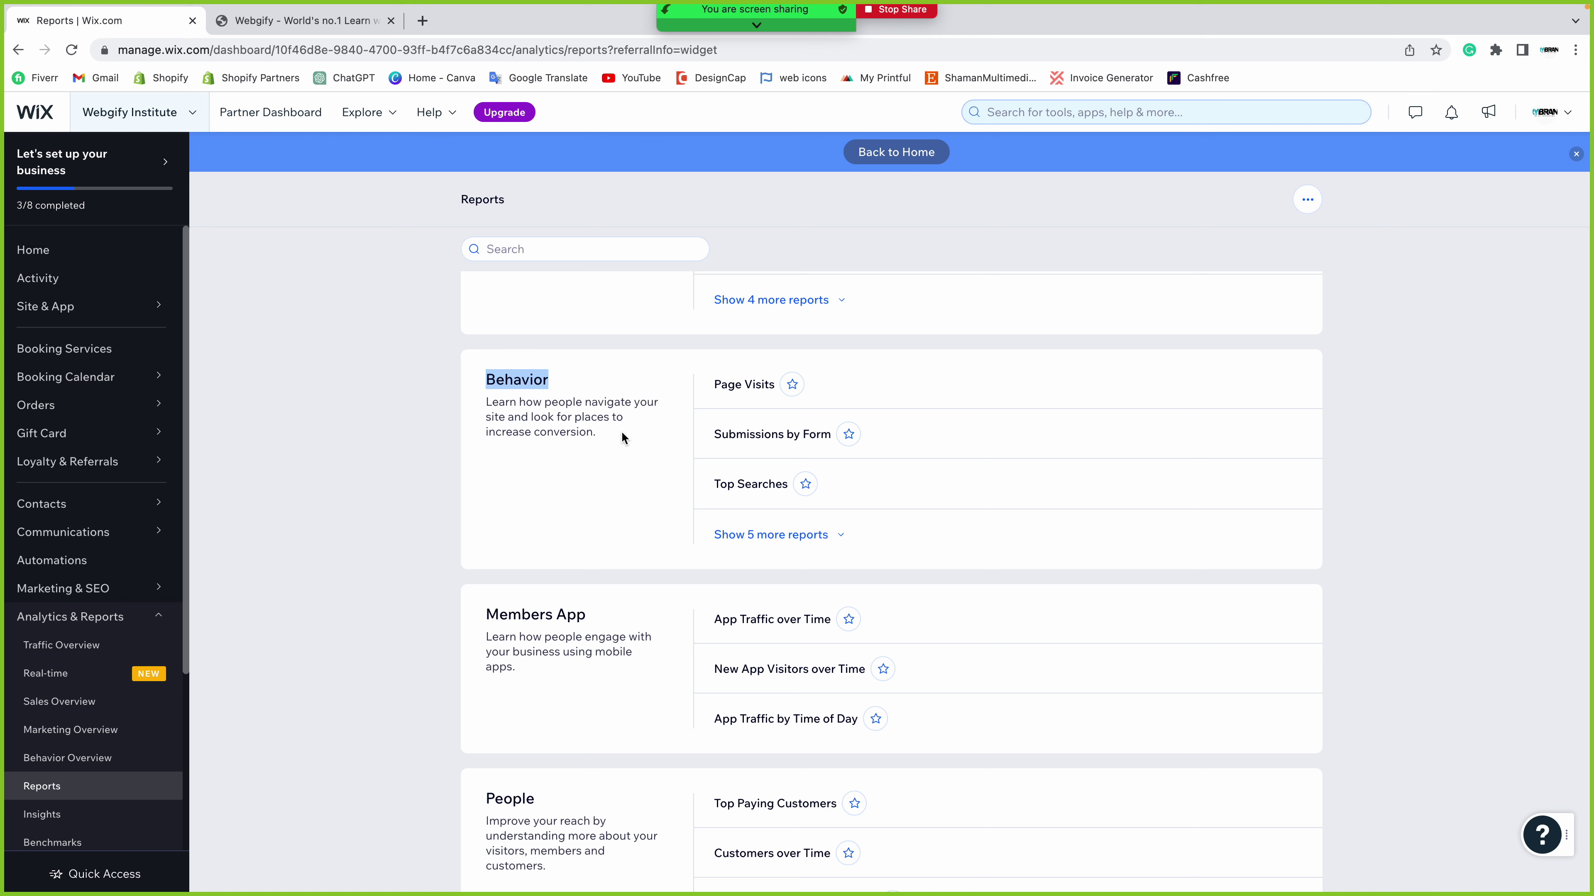
{"action": "scroll", "coordinate": [621, 431], "scroll_direction": "down", "scroll_amount": 5}
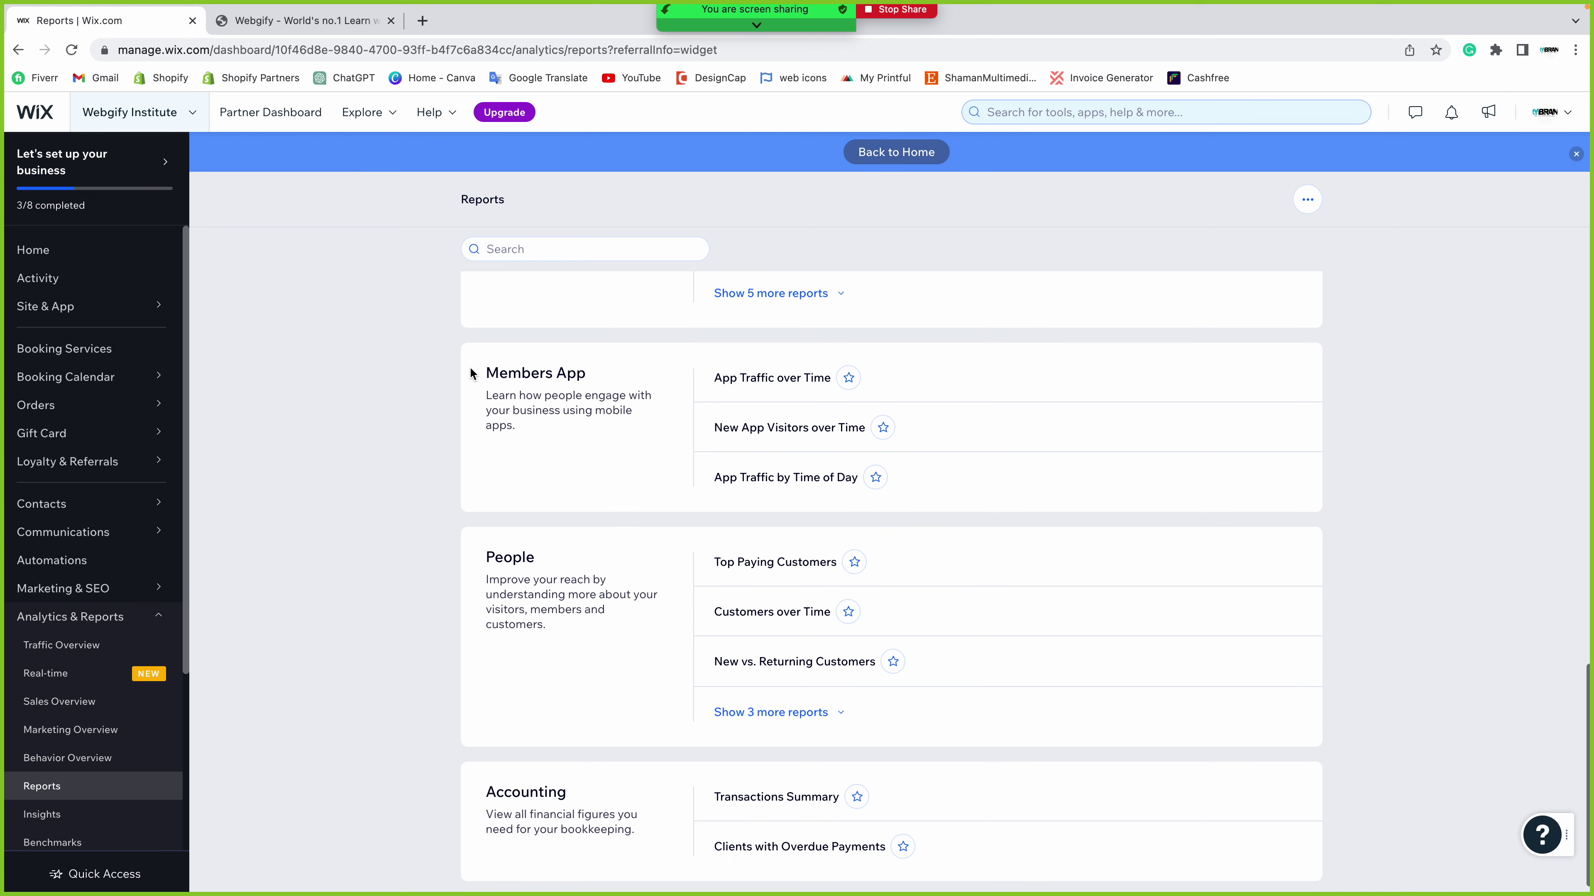
{"action": "left_click_drag", "start_coordinate": [471, 373], "coordinate": [624, 376]}
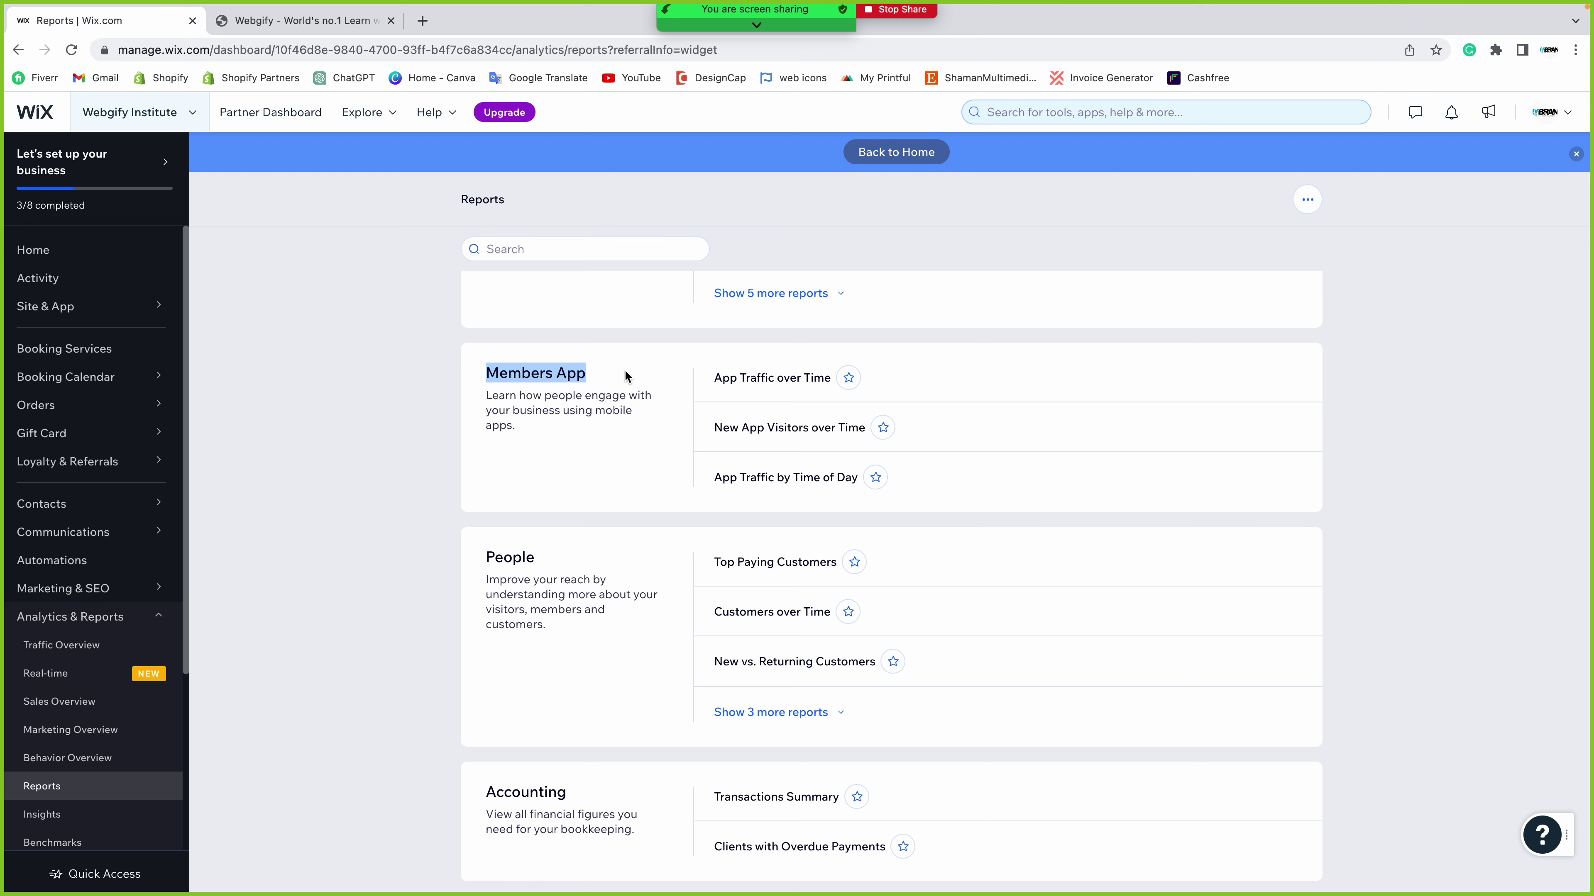
{"action": "scroll", "coordinate": [625, 370], "scroll_direction": "down", "scroll_amount": 1}
{"action": "left_click_drag", "start_coordinate": [487, 530], "coordinate": [588, 536]}
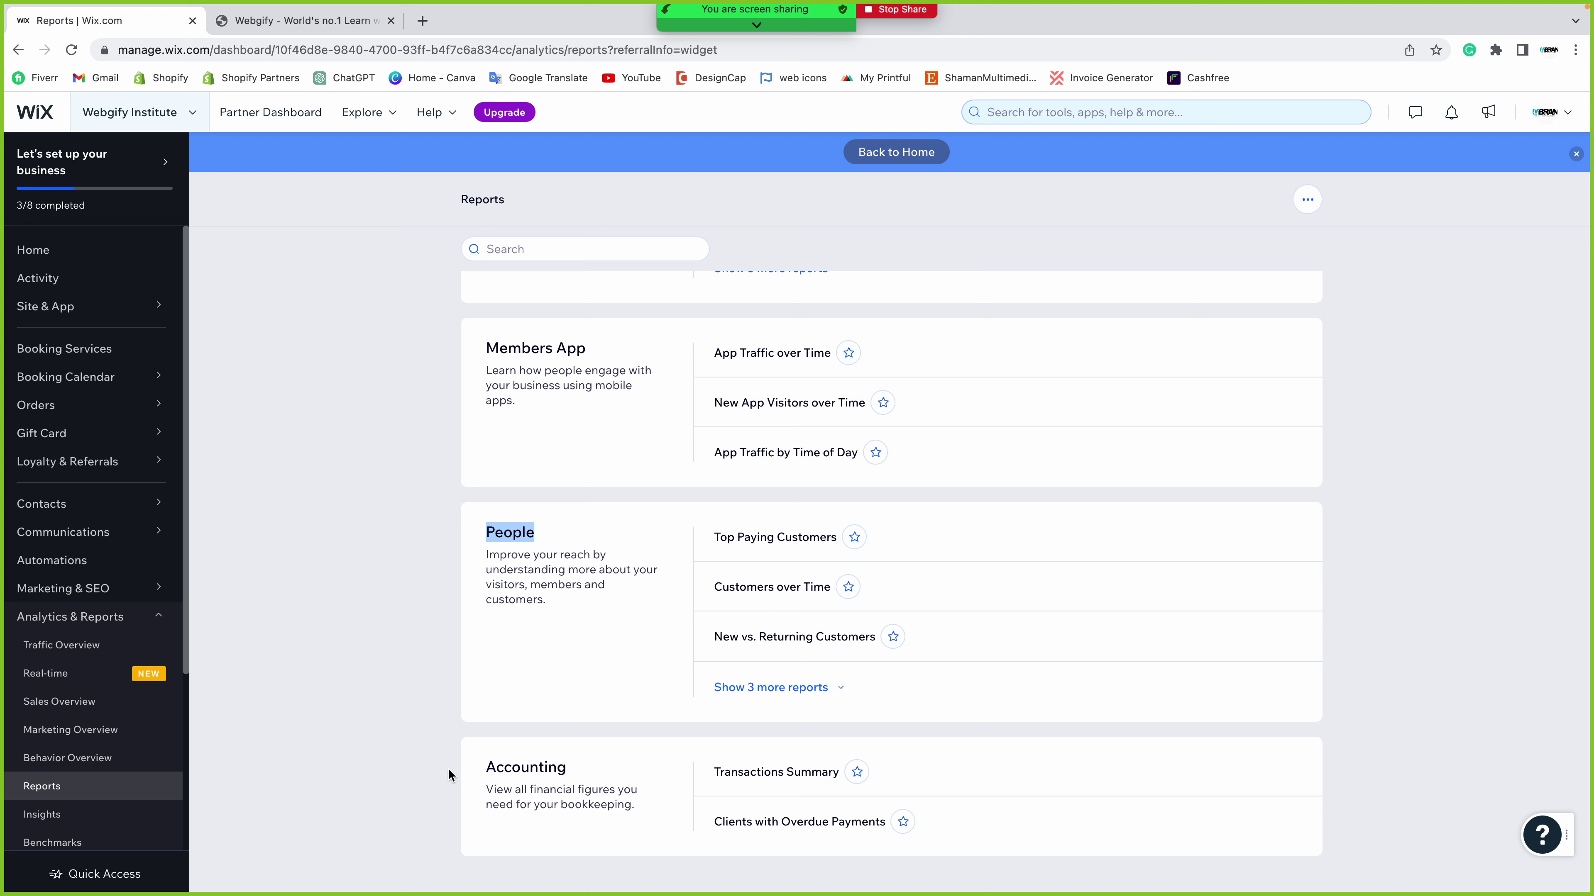
{"action": "left_click_drag", "start_coordinate": [466, 774], "coordinate": [577, 767]}
{"action": "left_click", "coordinate": [577, 767]}
{"action": "scroll", "coordinate": [578, 767], "scroll_direction": "up", "scroll_amount": 15}
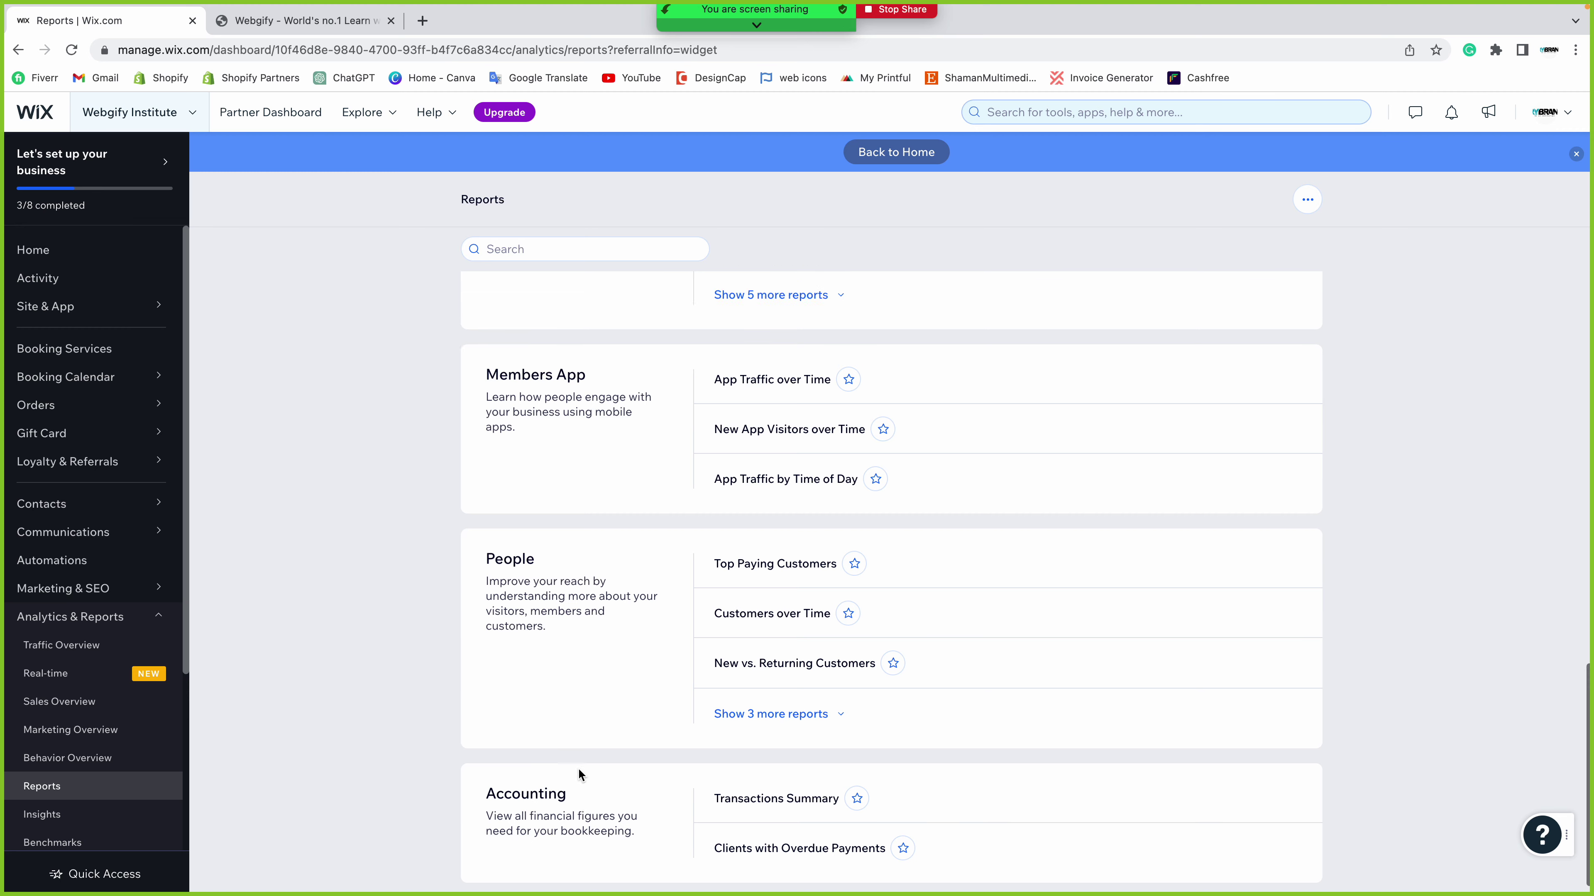
- Go back to the Activity page and scroll down to the email campaign and tasks cards
{"action": "left_click", "coordinate": [73, 283]}
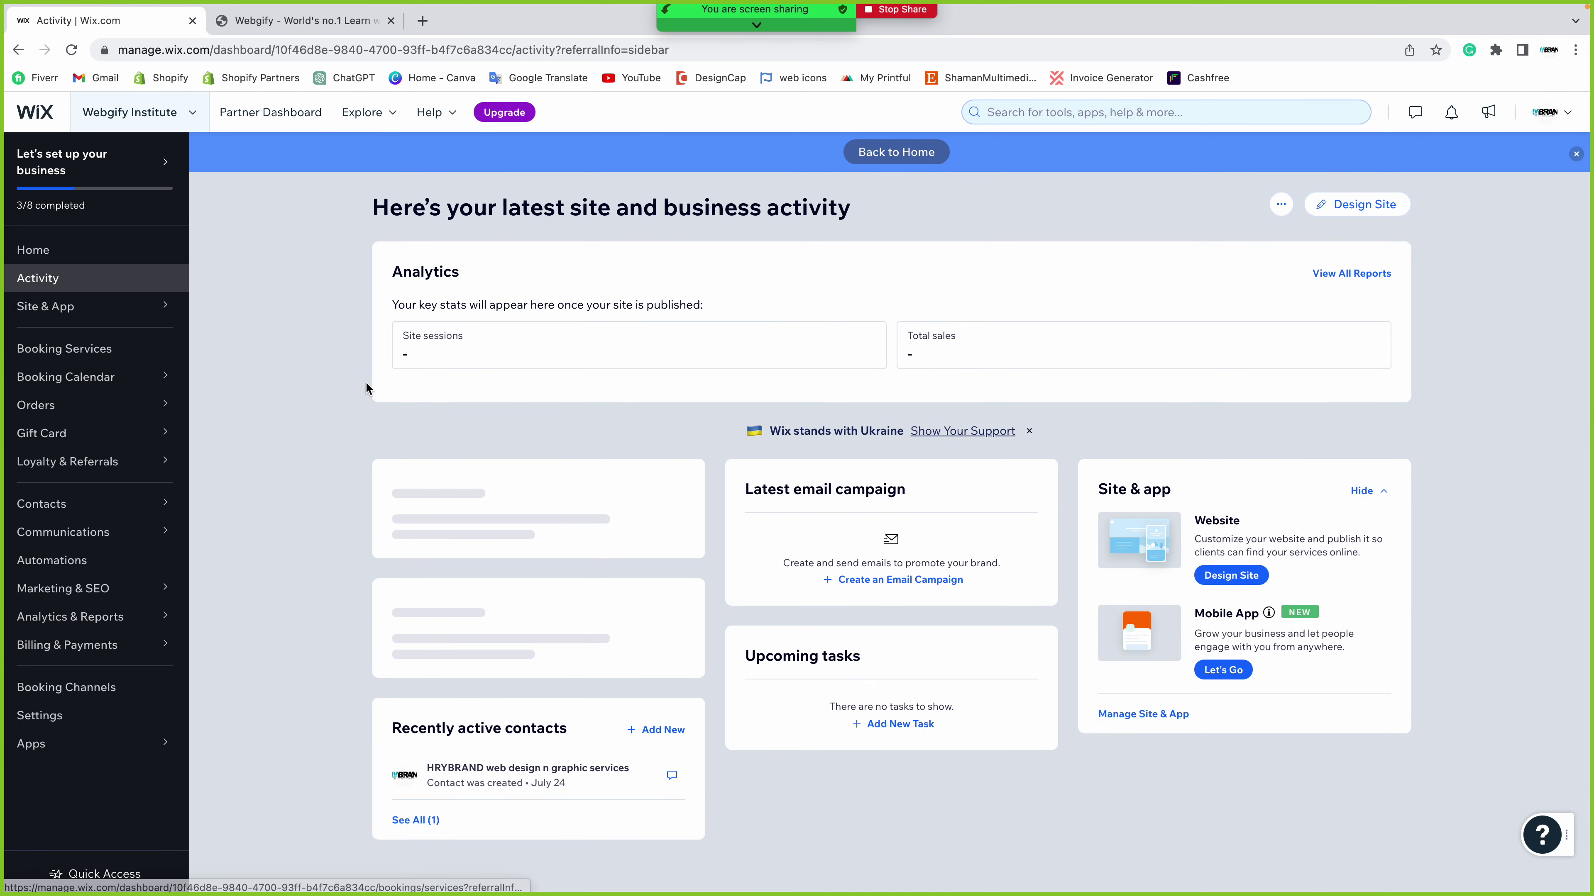
{"action": "scroll", "coordinate": [367, 420], "scroll_direction": "down", "scroll_amount": 1}
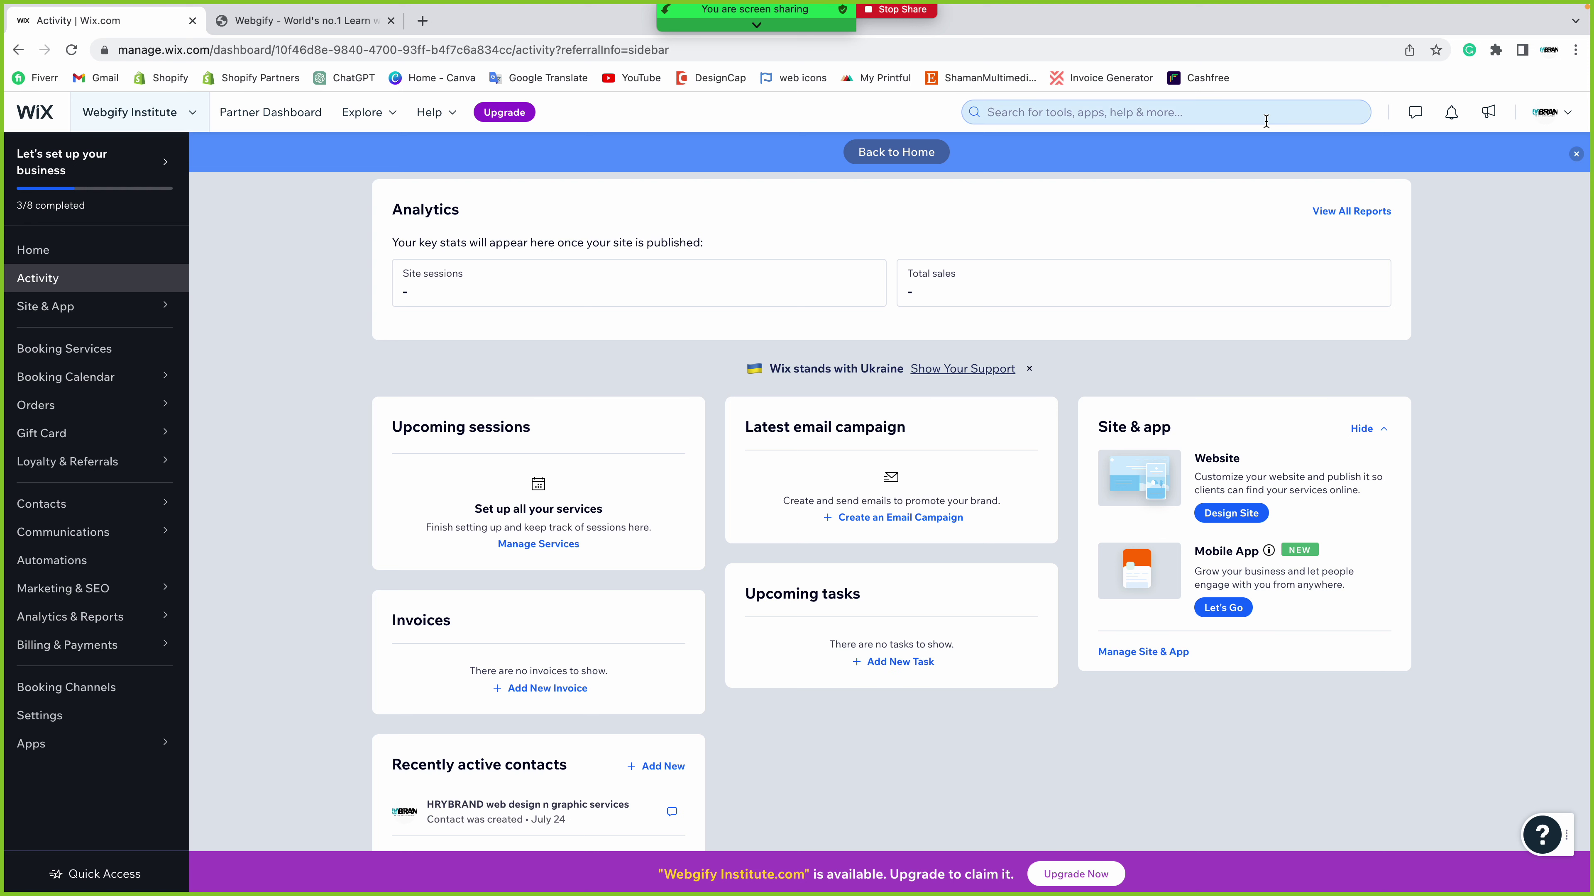
{"action": "left_click_drag", "start_coordinate": [1097, 427], "coordinate": [1200, 427]}
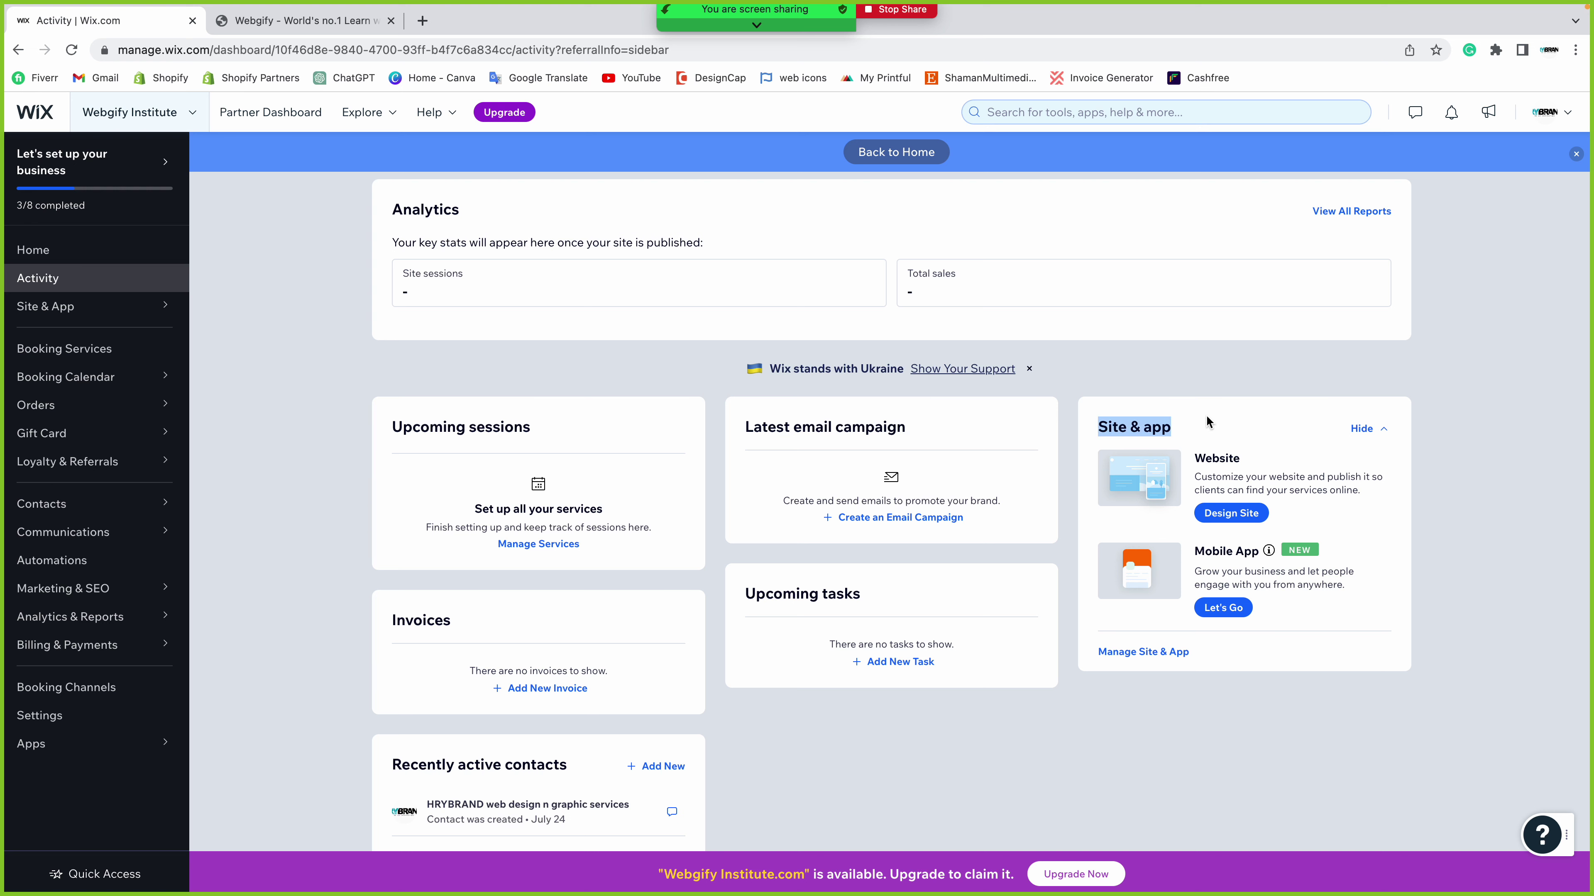
{"action": "left_click_drag", "start_coordinate": [1192, 458], "coordinate": [1267, 461]}
{"action": "left_click_drag", "start_coordinate": [1193, 552], "coordinate": [1385, 558]}
{"action": "left_click", "coordinate": [1381, 548]}
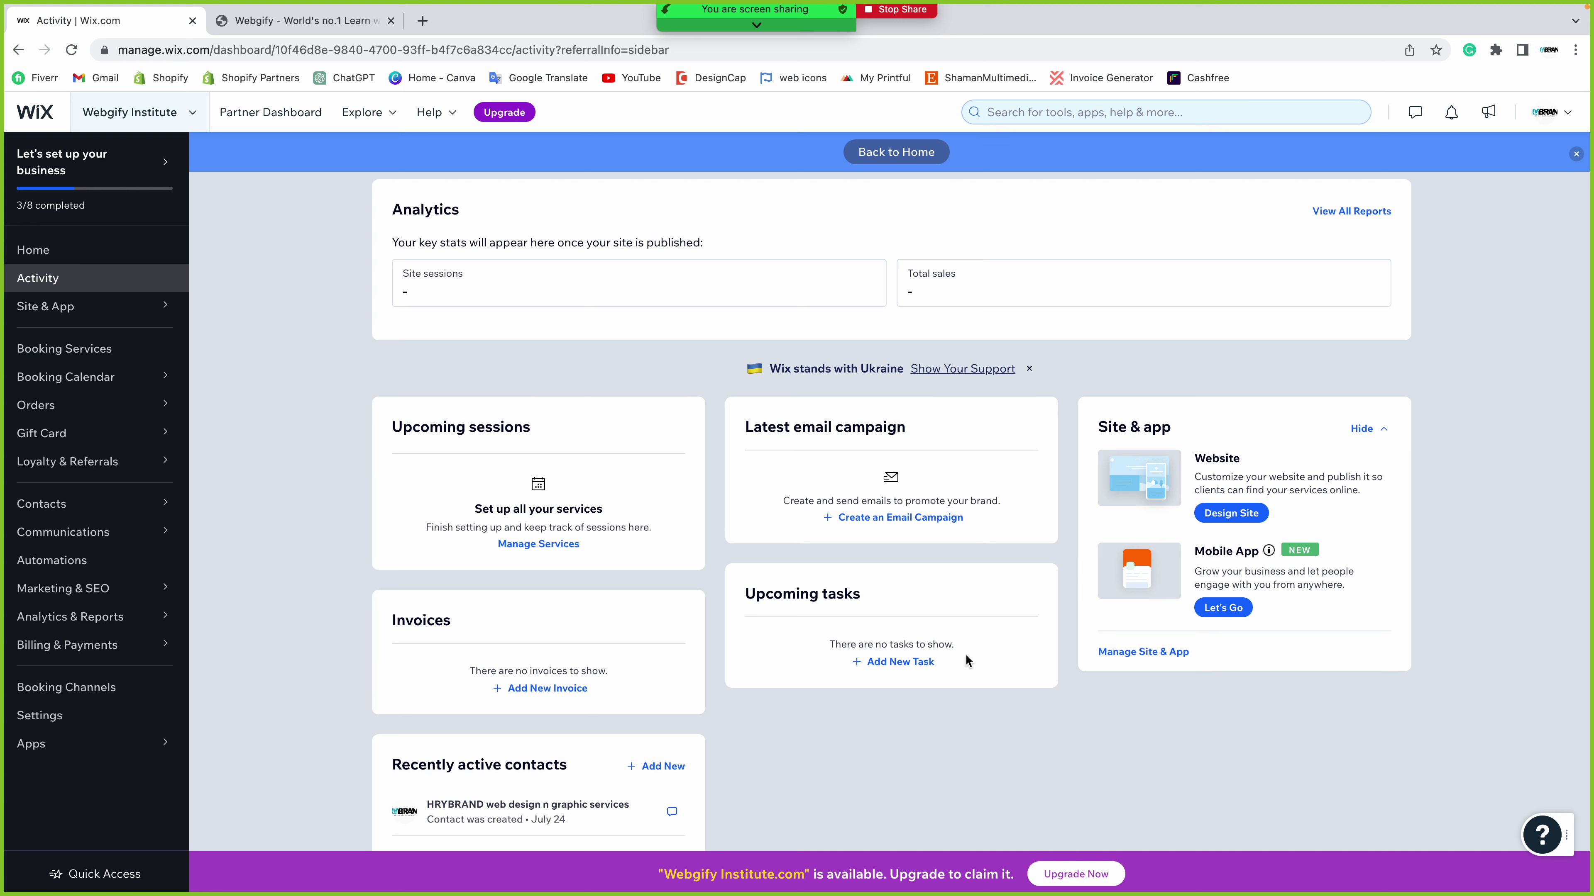
{"action": "scroll", "coordinate": [963, 649], "scroll_direction": "down", "scroll_amount": 1}
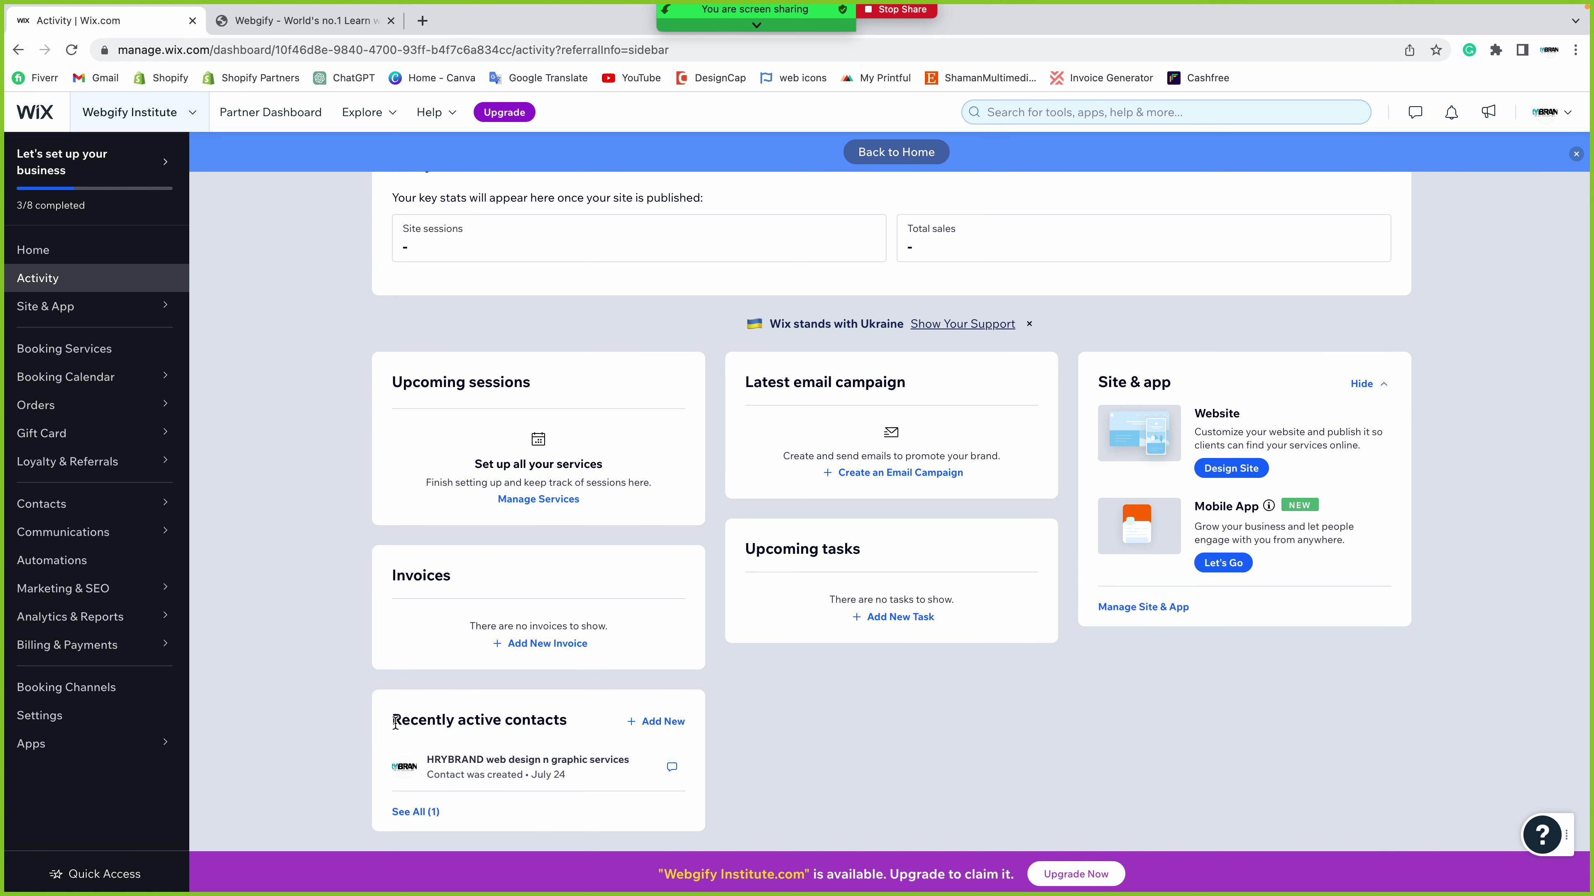
{"action": "left_click_drag", "start_coordinate": [395, 722], "coordinate": [594, 717]}
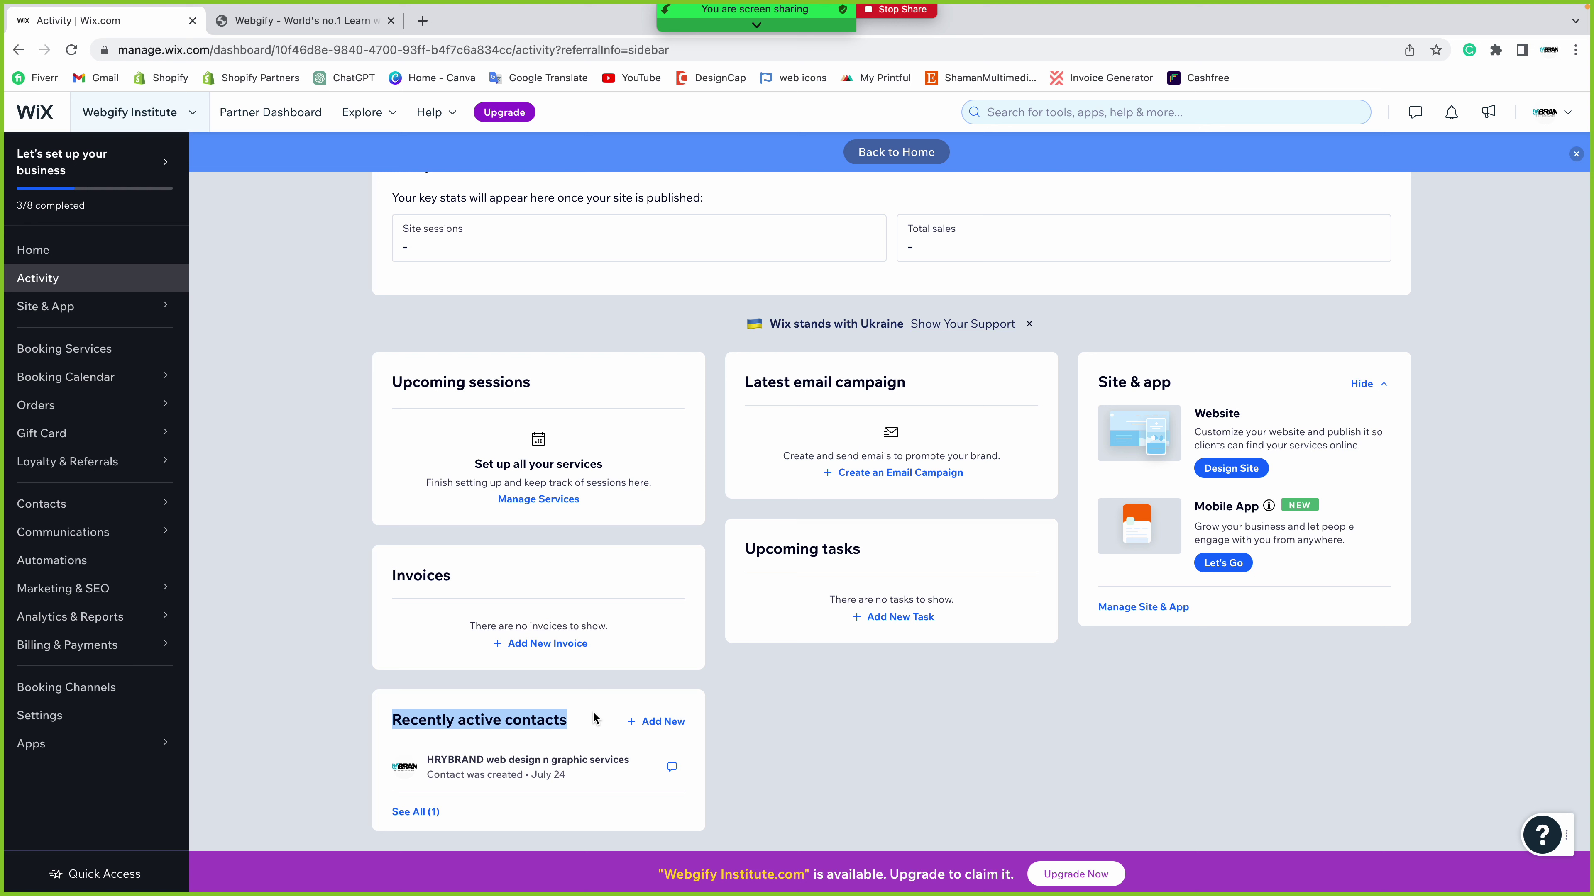
{"action": "left_click", "coordinate": [513, 720]}
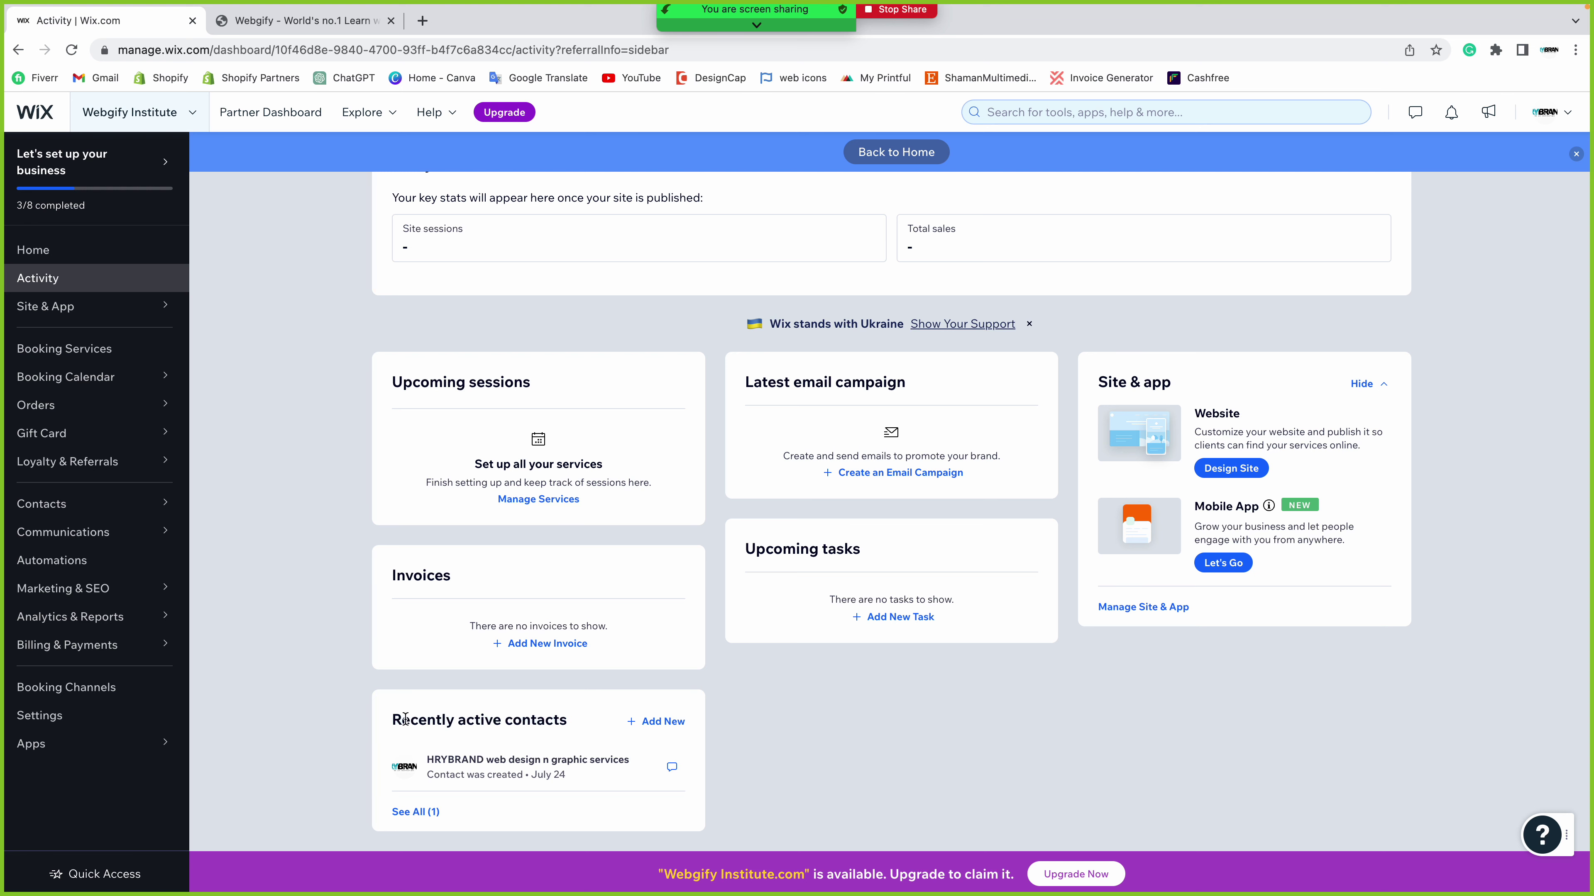
{"action": "left_click_drag", "start_coordinate": [392, 719], "coordinate": [576, 720]}
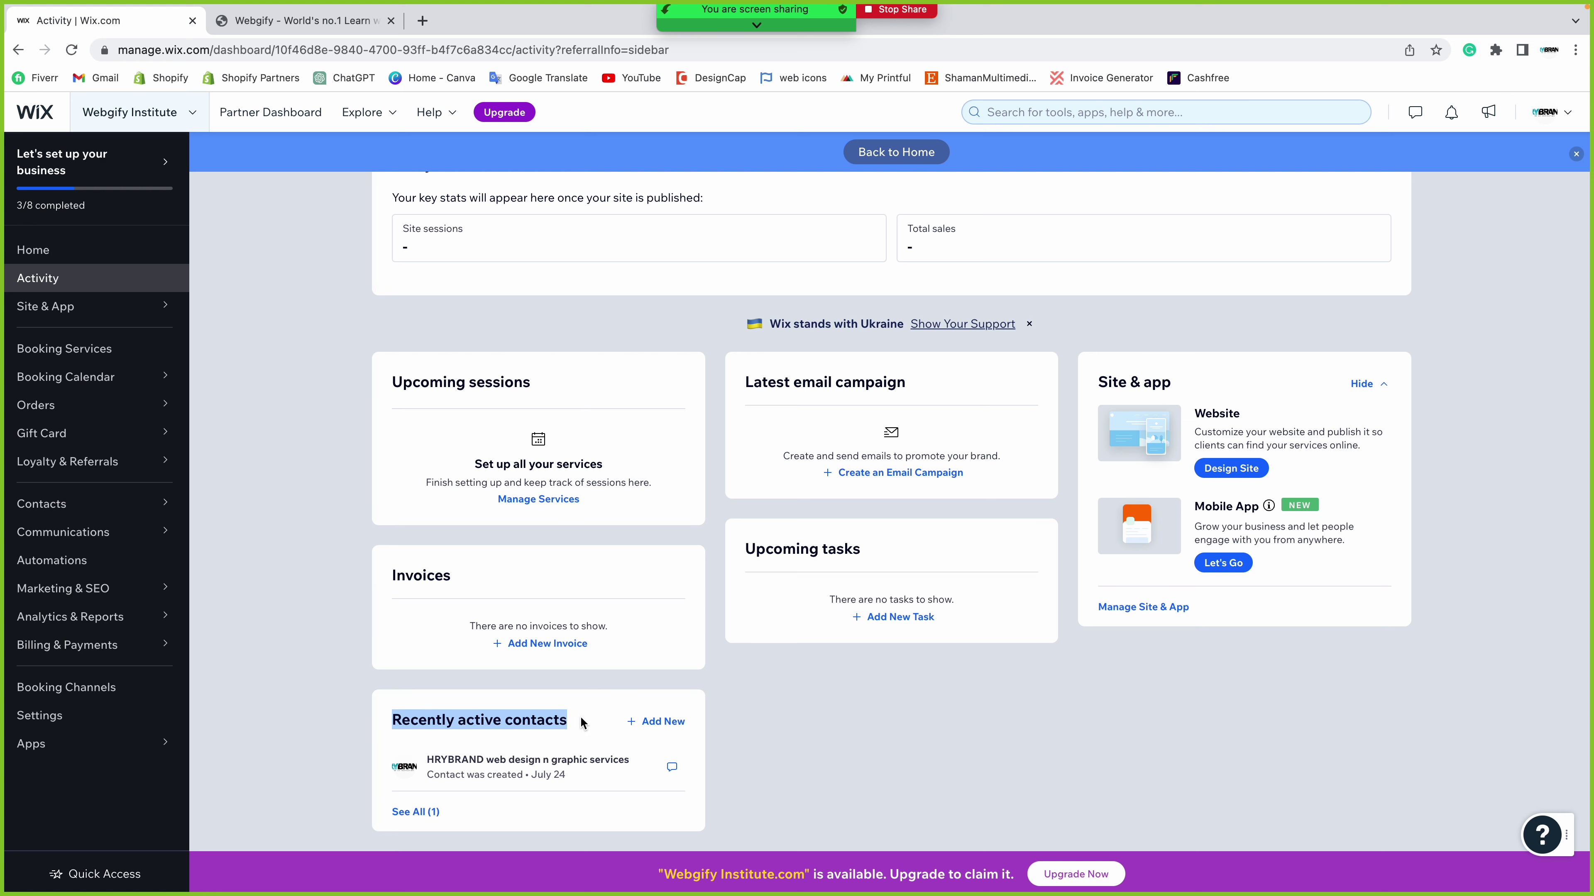
{"action": "left_click", "coordinate": [580, 720]}
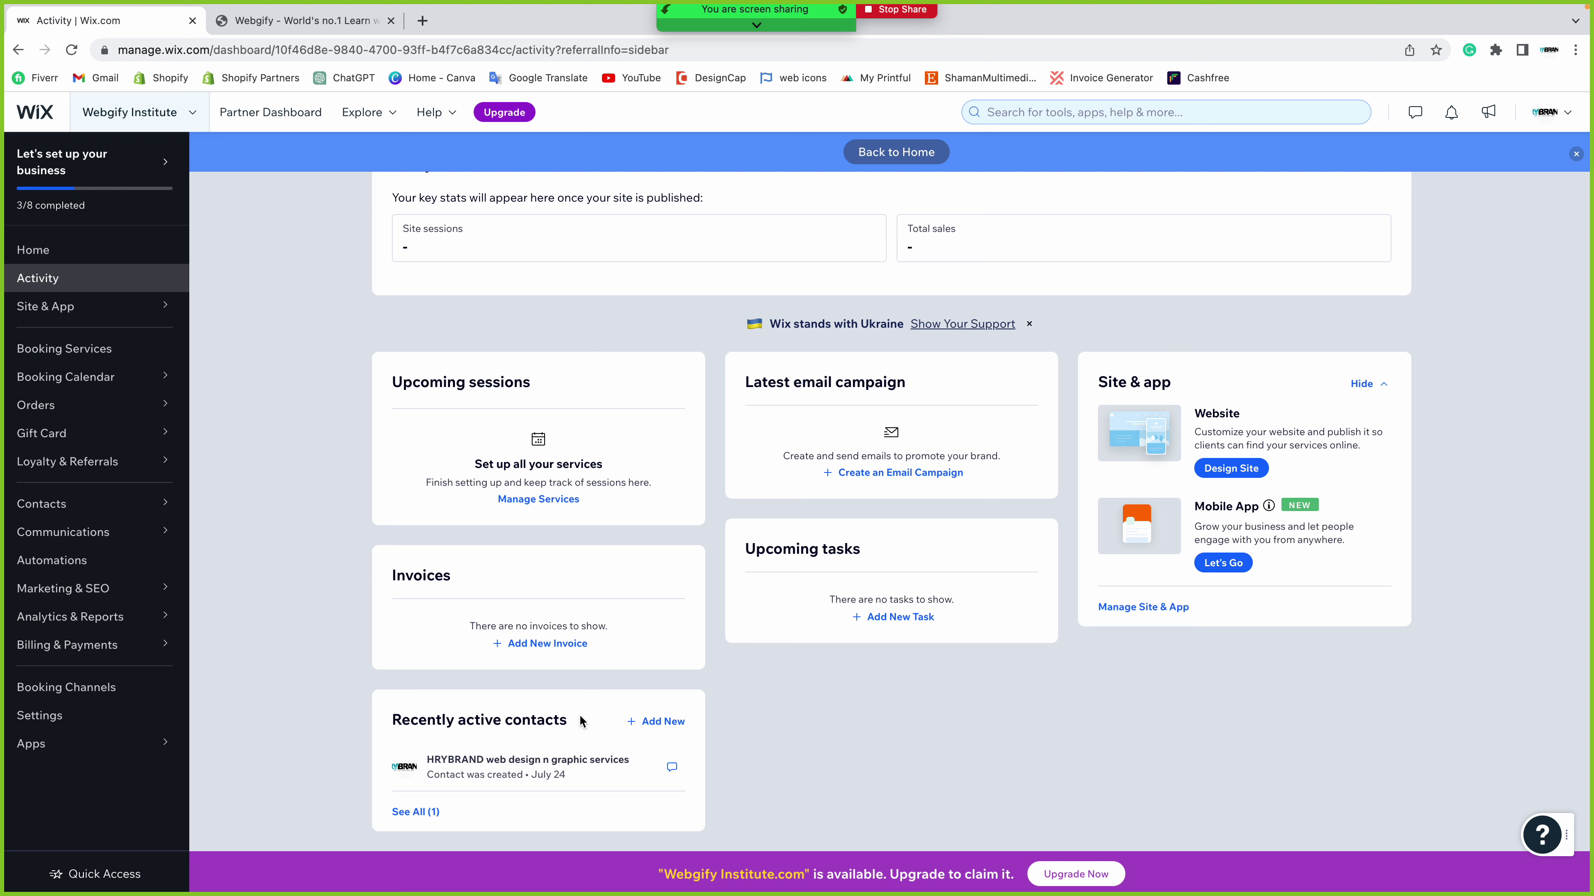
{"action": "left_click_drag", "start_coordinate": [375, 730], "coordinate": [560, 722]}
{"action": "left_click", "coordinate": [560, 722]}
{"action": "scroll", "coordinate": [414, 708], "scroll_direction": "up", "scroll_amount": 3}
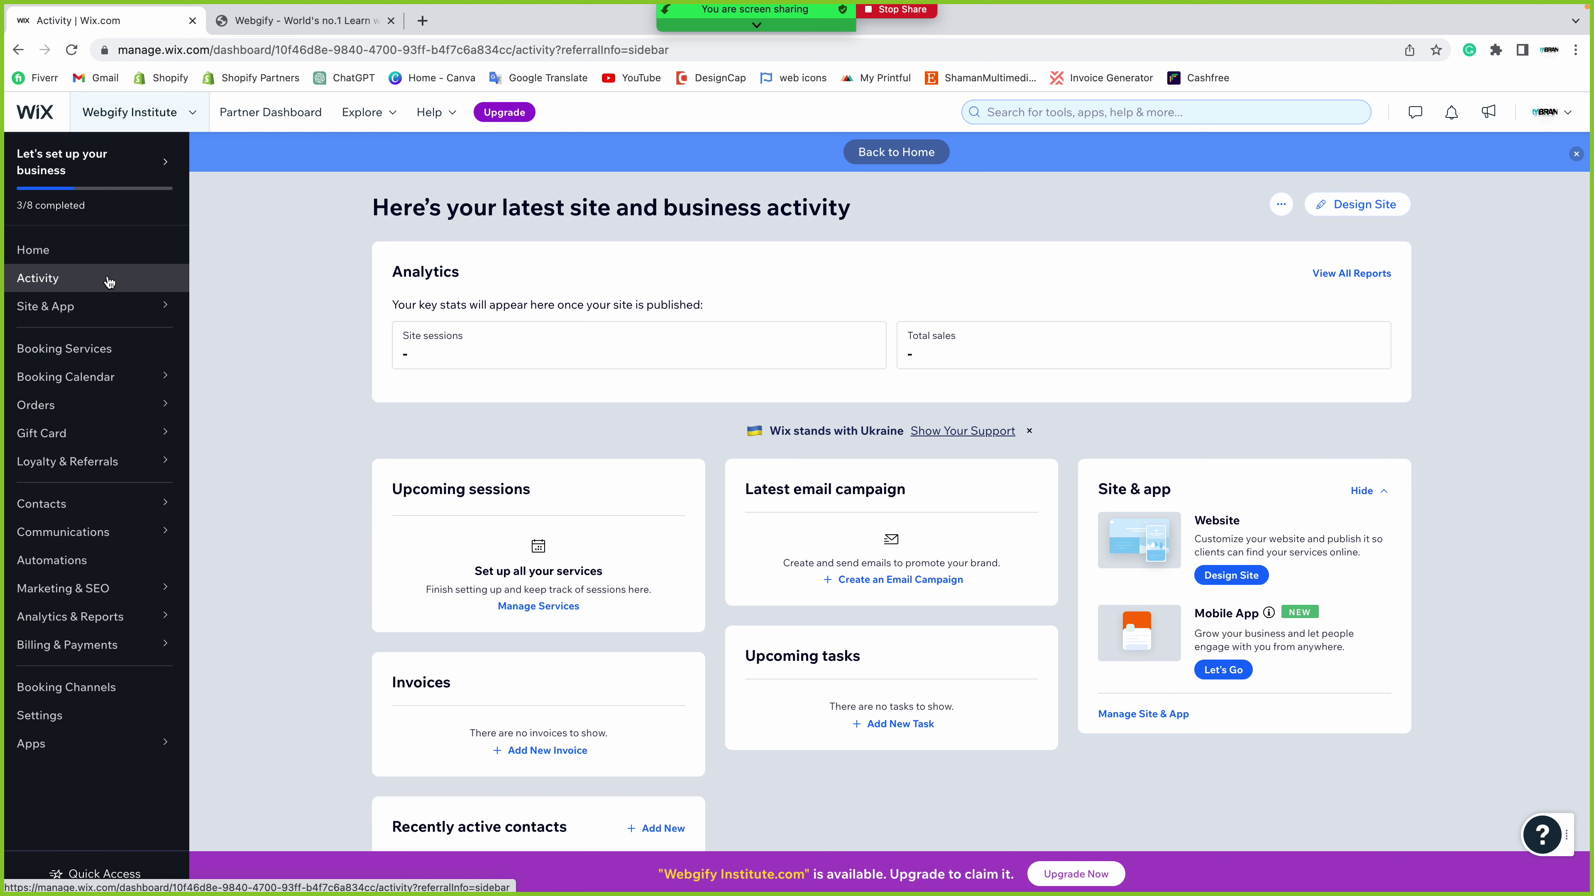
{"action": "mouse_move", "coordinate": [116, 321]}
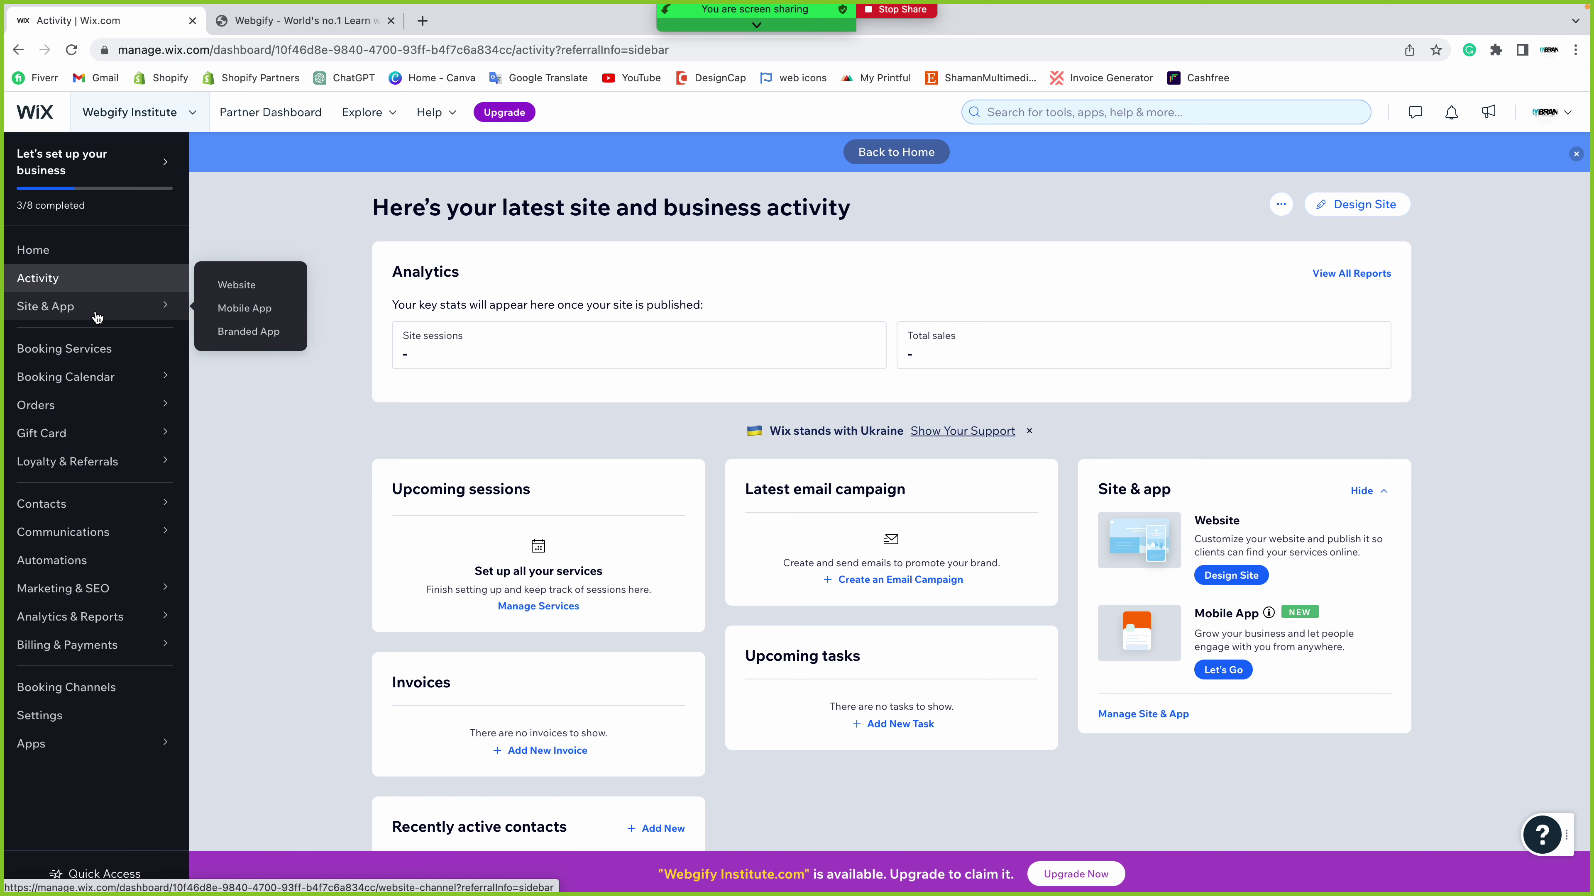